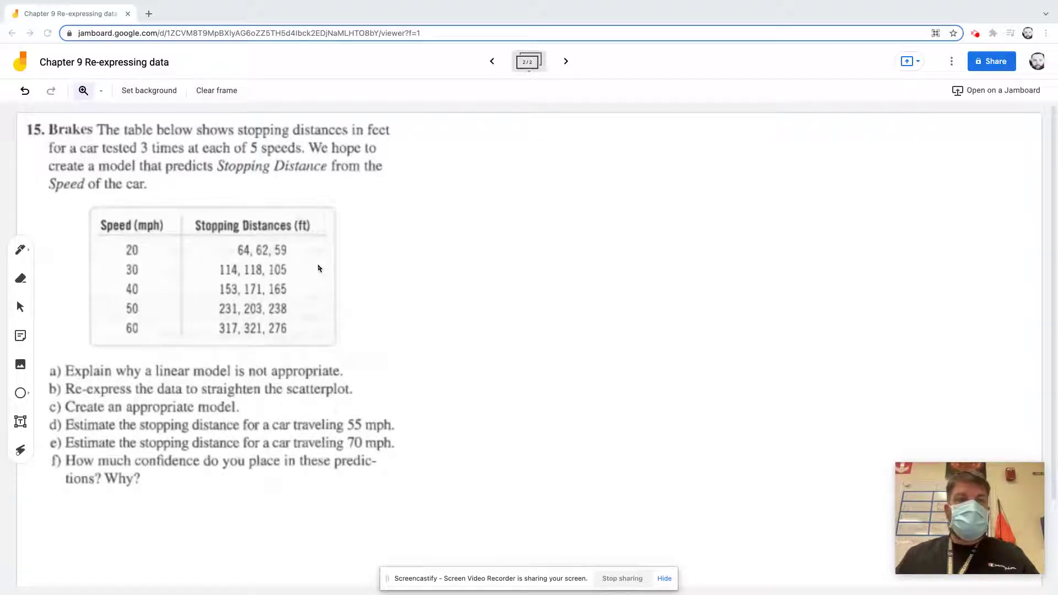
Step: Switch to the TI-SmartView CE calculator, check the mode settings, and open the statistics list editor
mouse_move(192, 591)
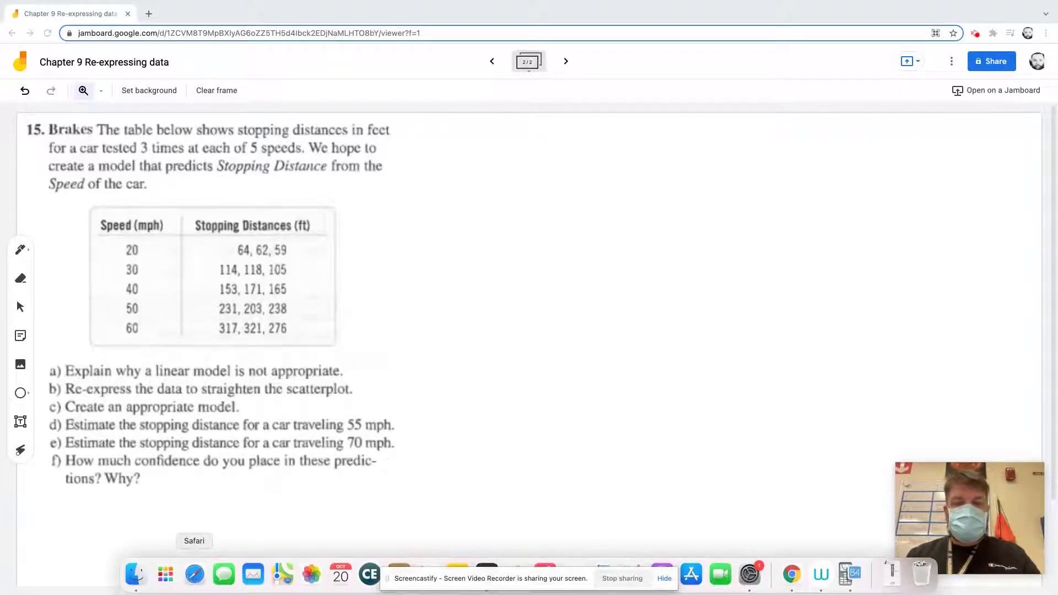
left_click(857, 587)
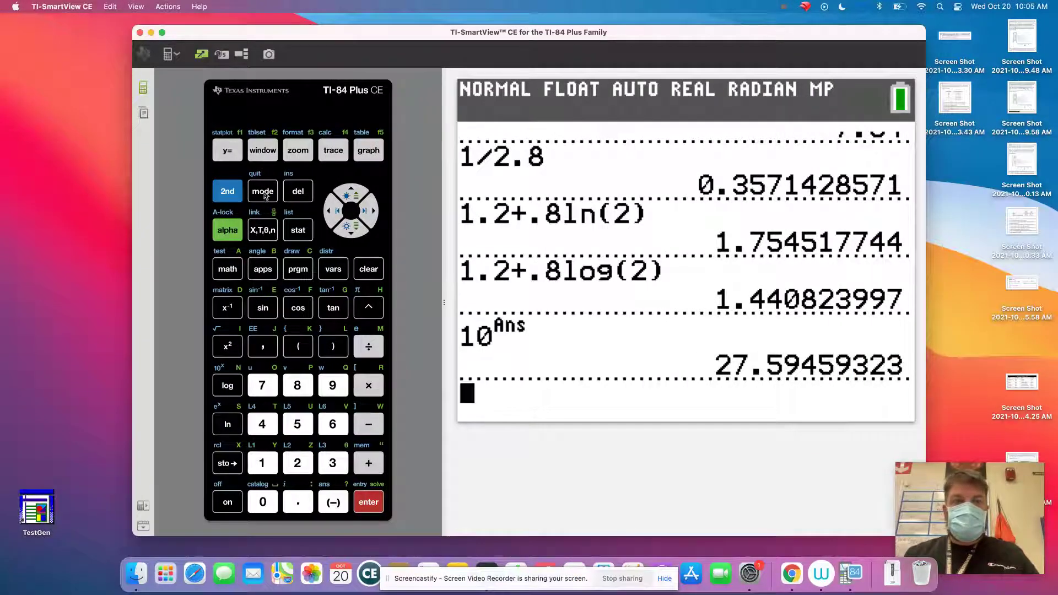
left_click(263, 193)
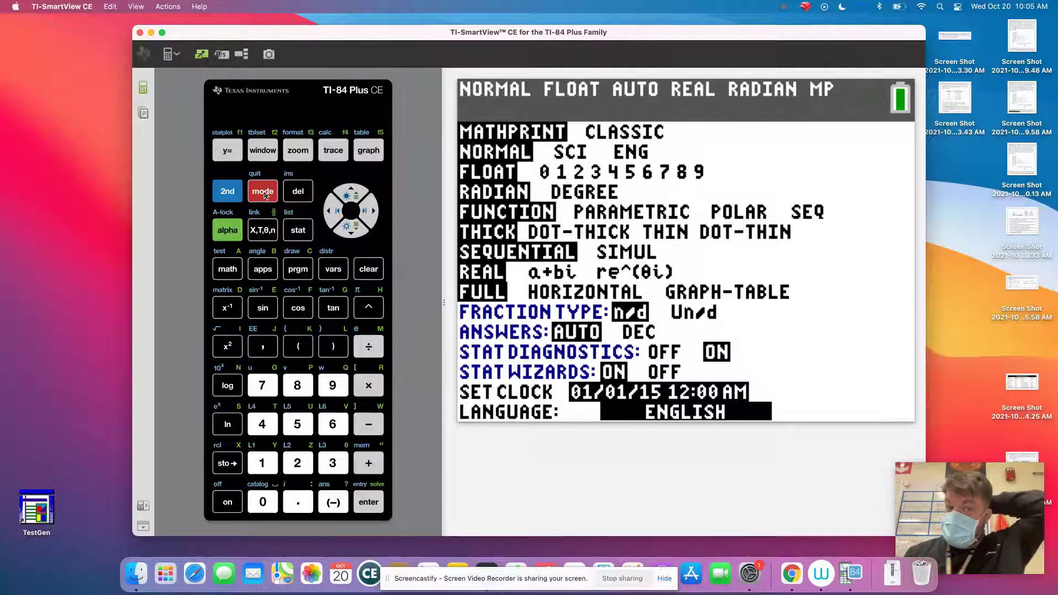
left_click(300, 231)
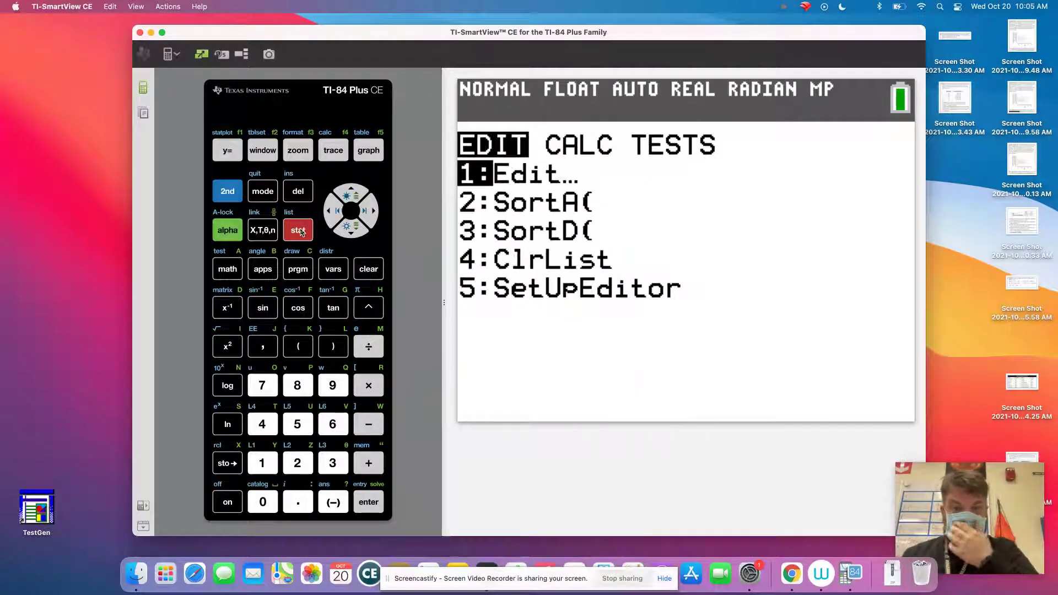
left_click(369, 503)
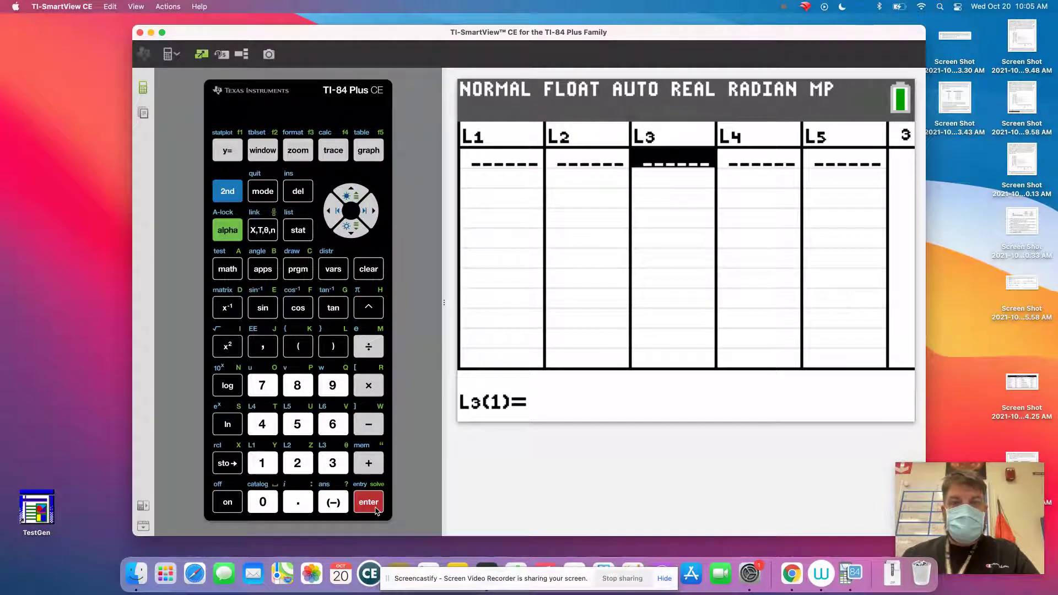
Step: Enter a speed of 20 as the first value of list L1
key("Left")
key("Left")
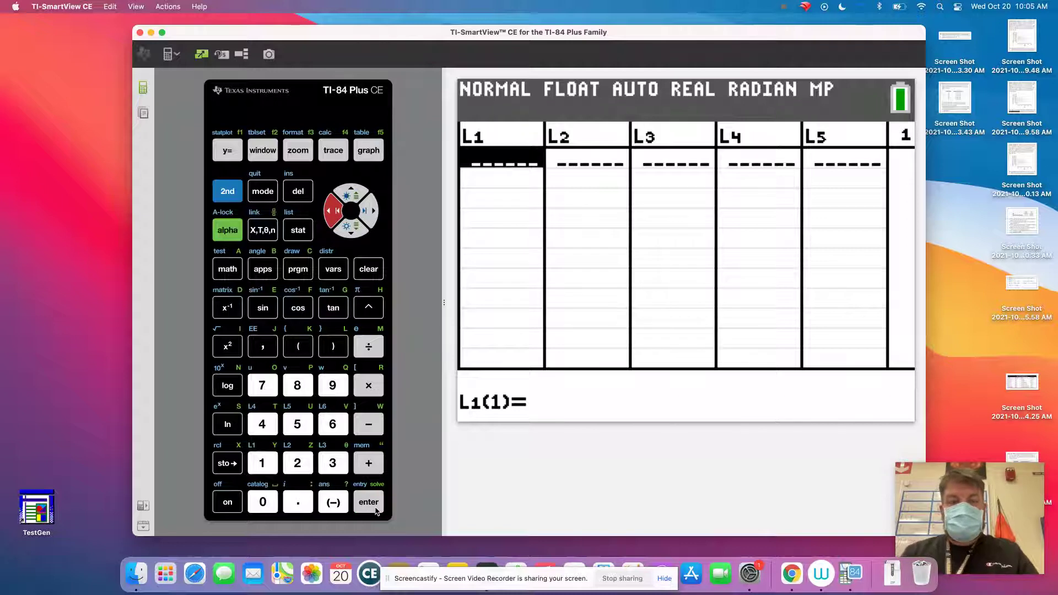
type("20")
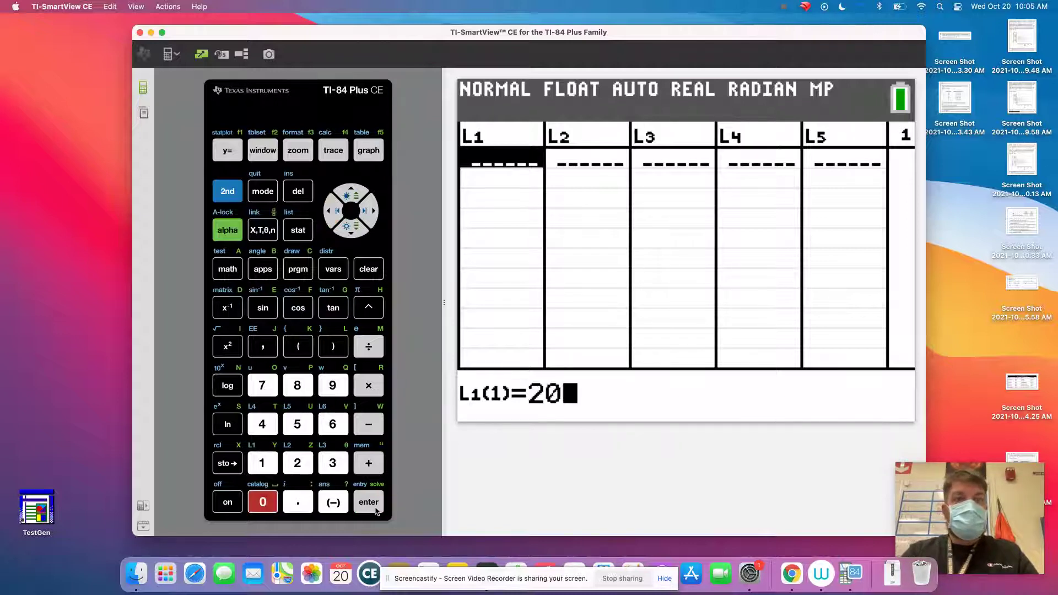
key("Down")
key("Up")
Step: Enter a stopping distance of 64 as the first value of list L2
key("Right")
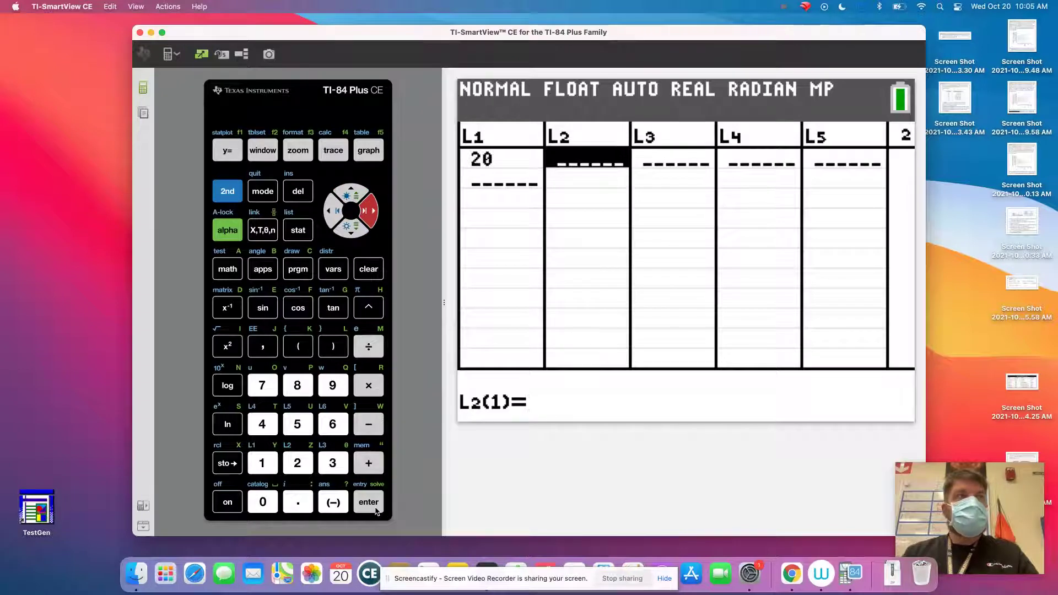
key("super+Tab")
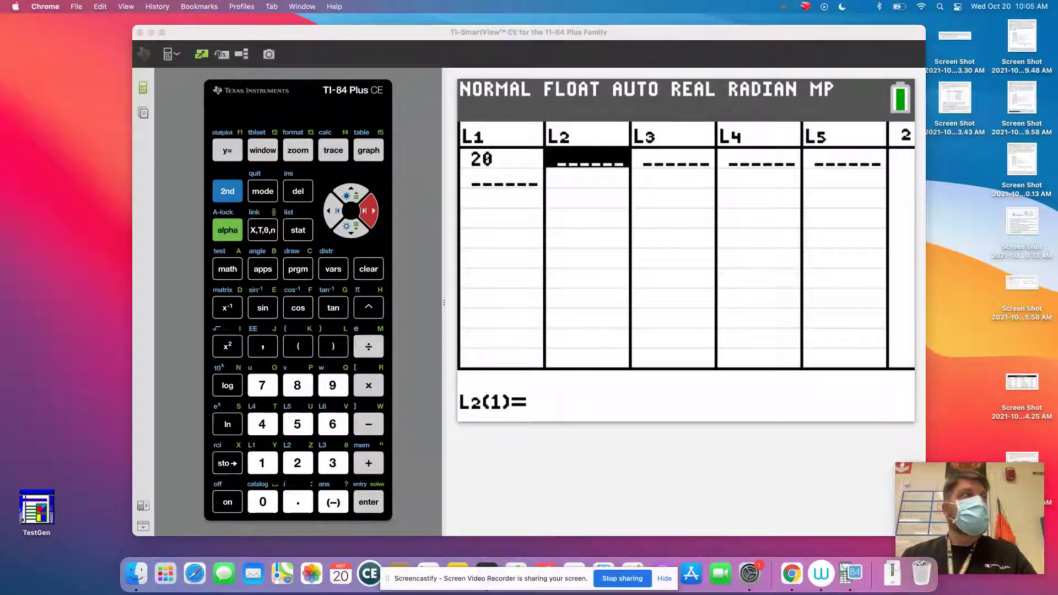
key("super+Tab")
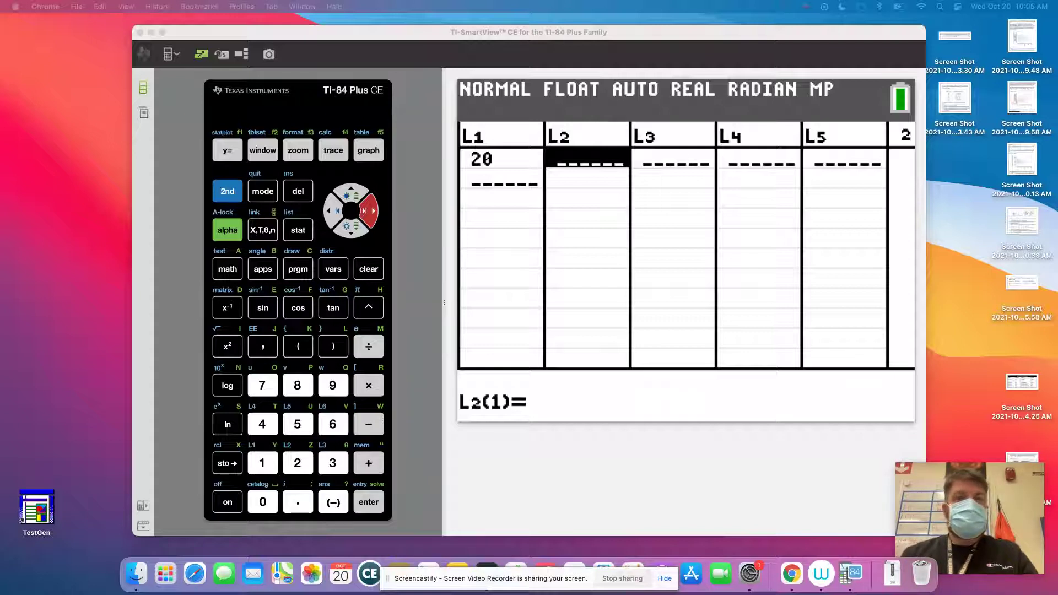
left_click(599, 152)
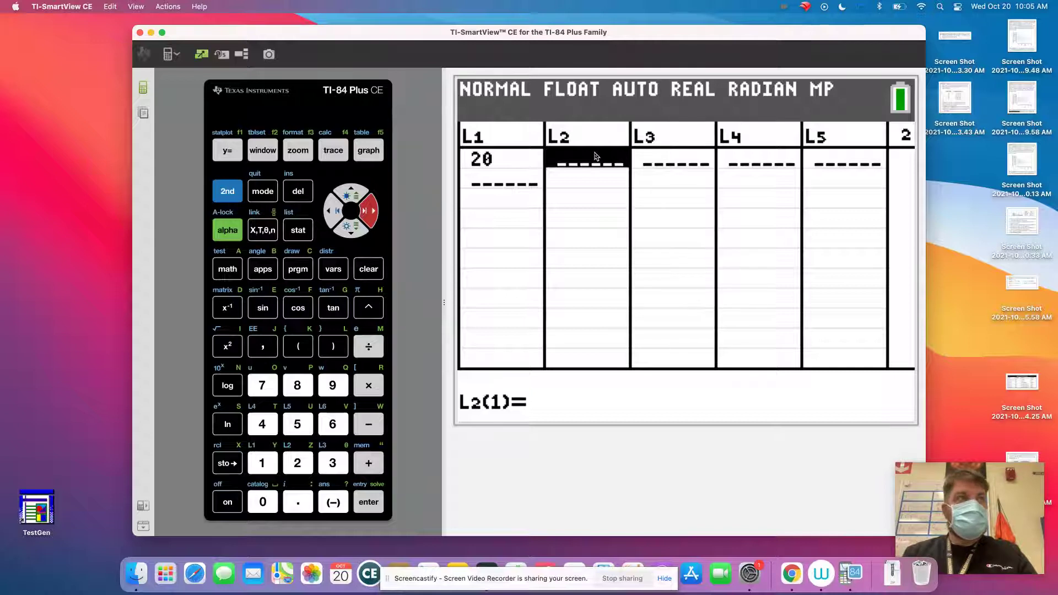
type("6")
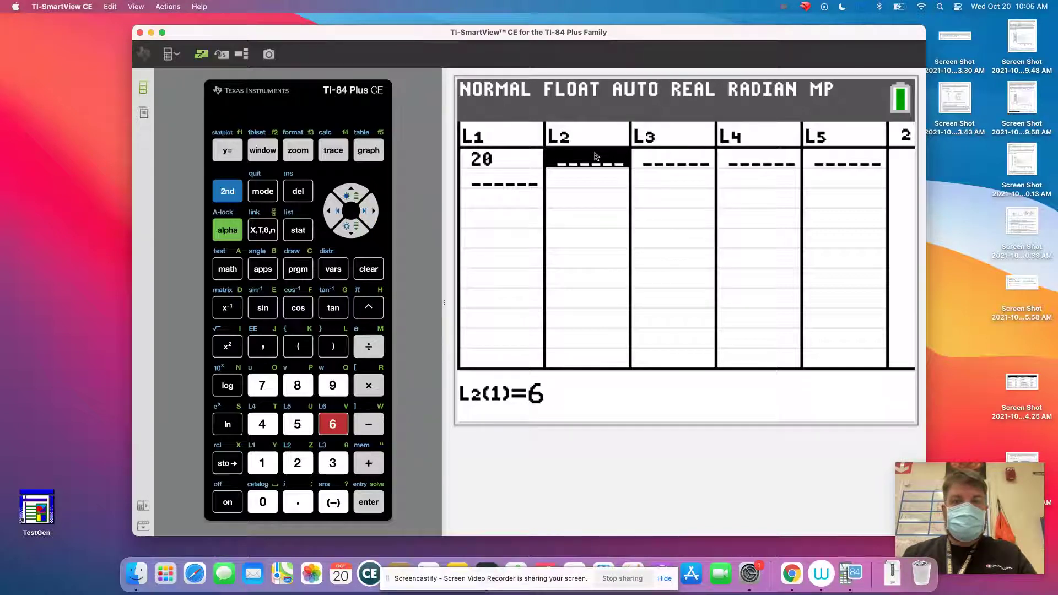
type("4")
key("Return")
Step: Enter 20 in the second and third rows of list L1
key("Left")
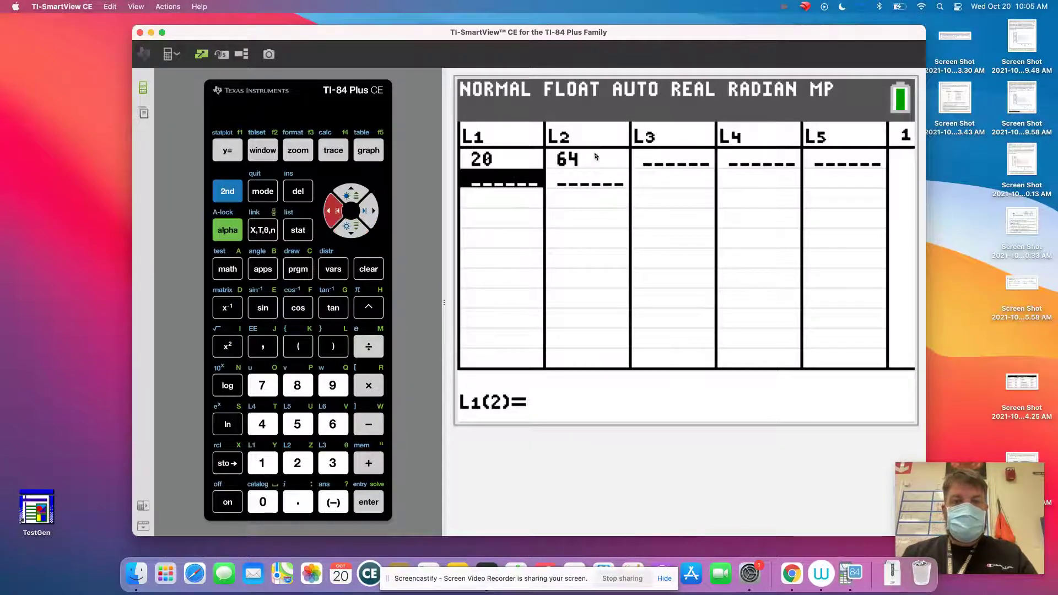
type("3")
key("BackSpace")
type("20")
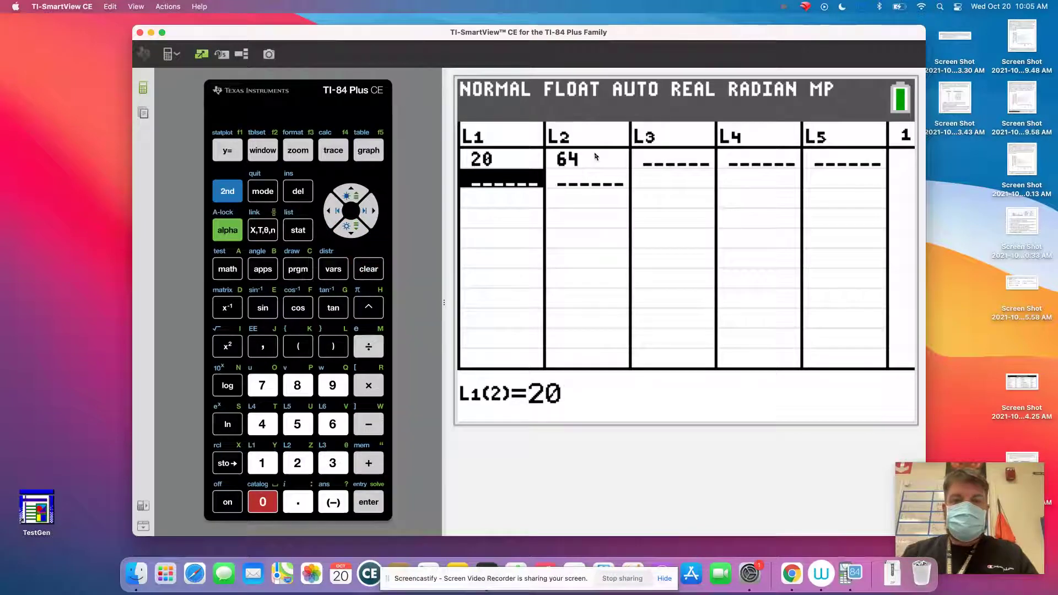
key("Right")
key("Return")
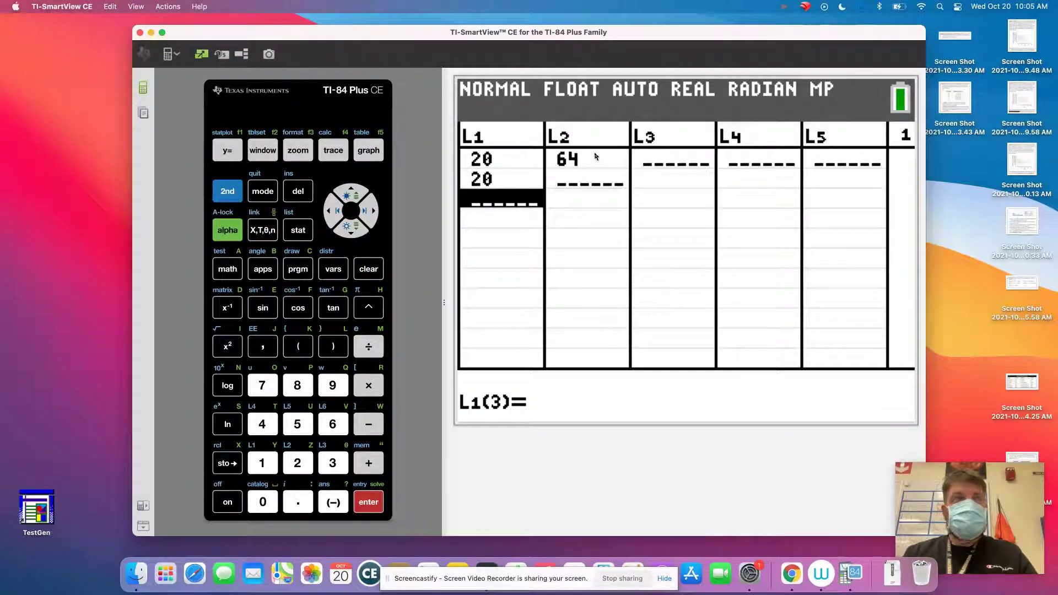
type("20")
key("Down")
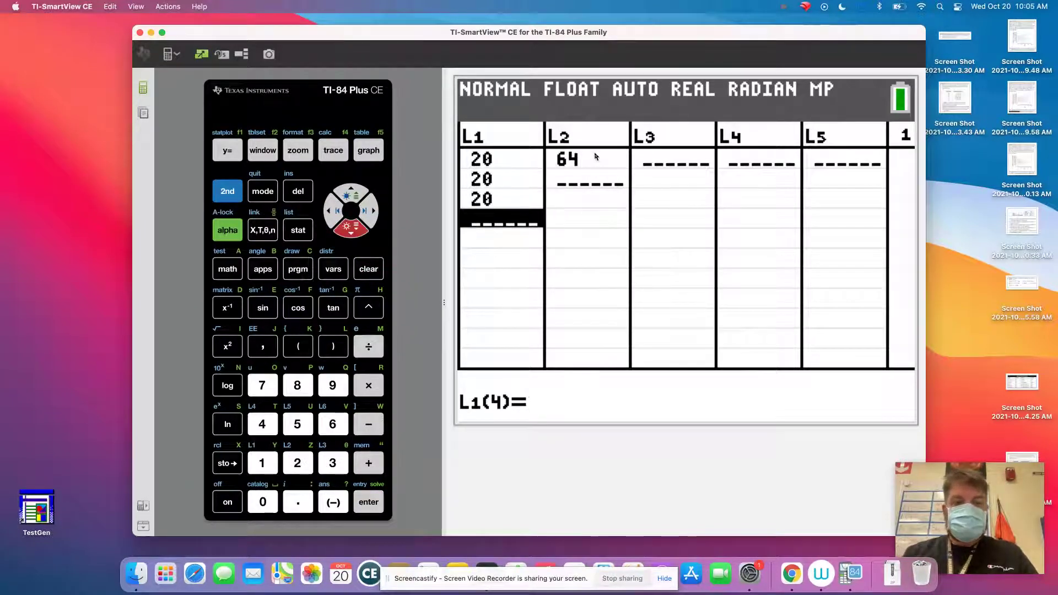
Step: Enter a speed of 30 in rows 4 through 6 of list L1
type("30")
key("Down")
type("30")
key("Down")
type("30")
key("Down")
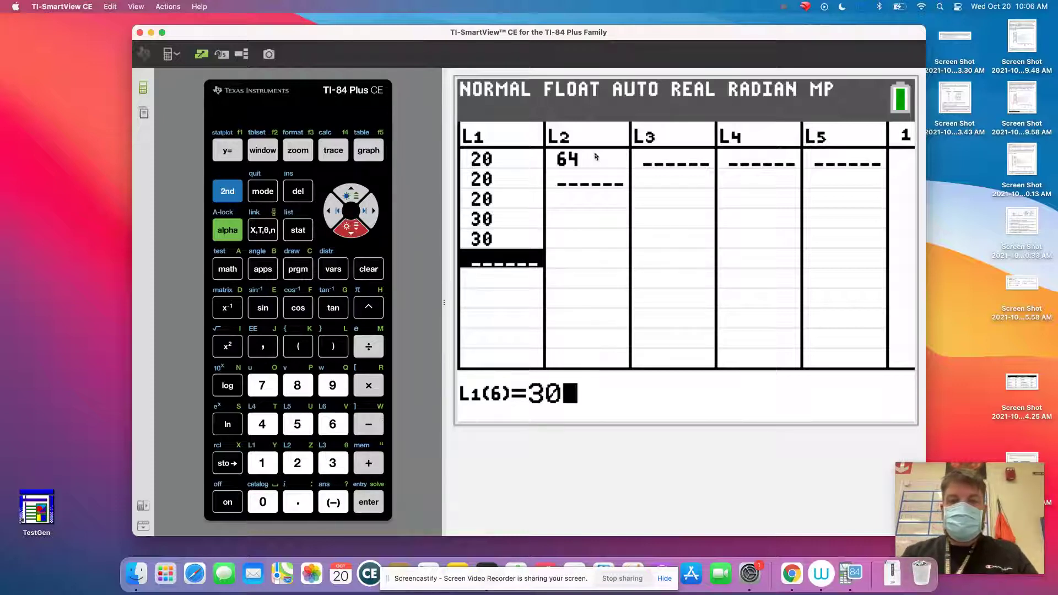
Step: Enter a speed of 40 in rows 7 through 9 of list L1
type("40")
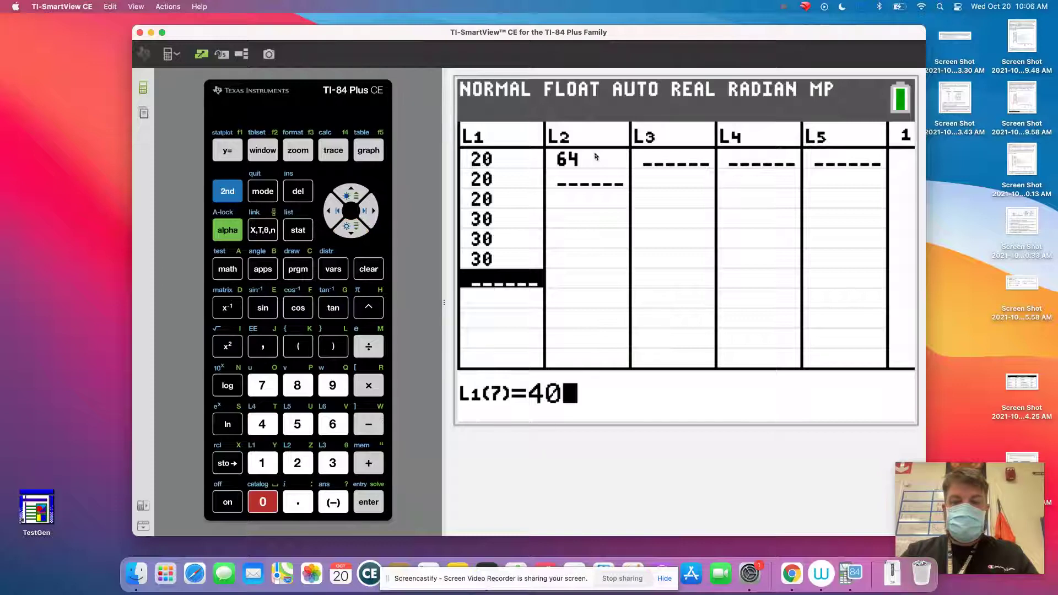
key("Down")
type("40")
key("Down")
type("40")
key("Down")
Step: Enter a speed of 50 in rows 10 through 12 of list L1
type("50")
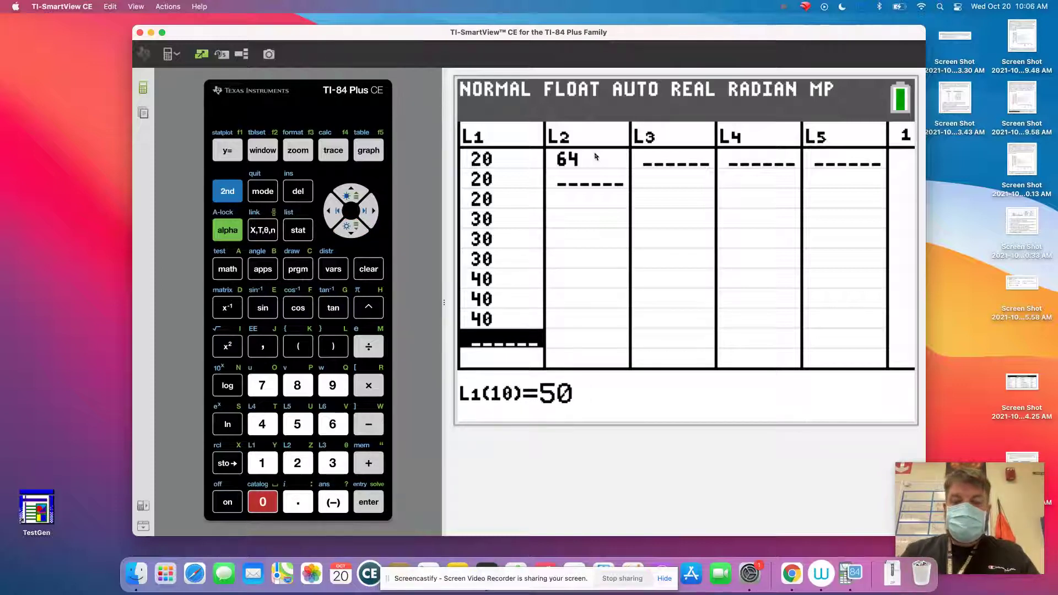
key("Down")
type("50")
key("Down")
type("50")
key("Down")
Step: Enter a speed of 60 in rows 13 through 15 of list L1
type("60")
key("Down")
type("60")
key("Down")
type("60")
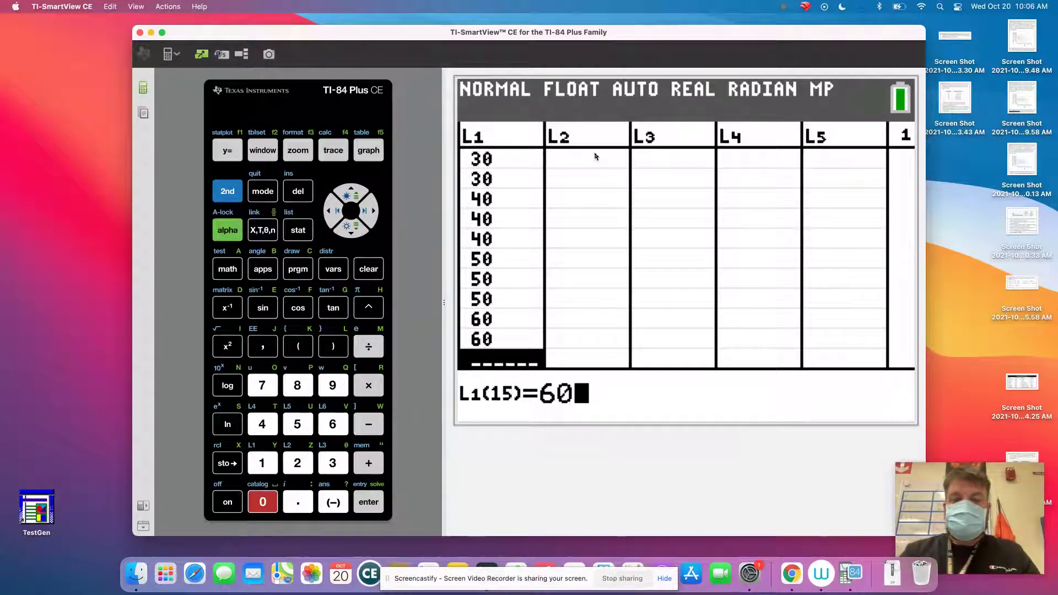
key("Return")
Step: Enter the remaining 20 mph stopping distances, 62 and 59, in rows 2 and 3 of list L2
key("Up")
key("Up")
key("Up")
key("Up")
key("Up")
key("Up")
key("Up")
key("Up")
key("Up")
key("Up")
key("Up")
key("Up")
key("Up")
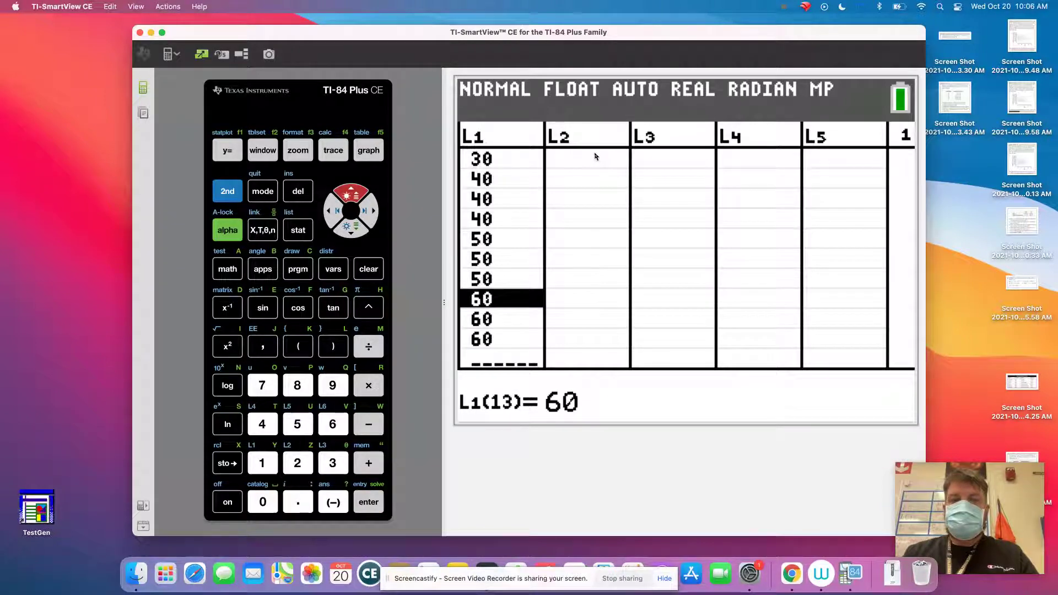
key("Up")
key("Up")
key("Up")
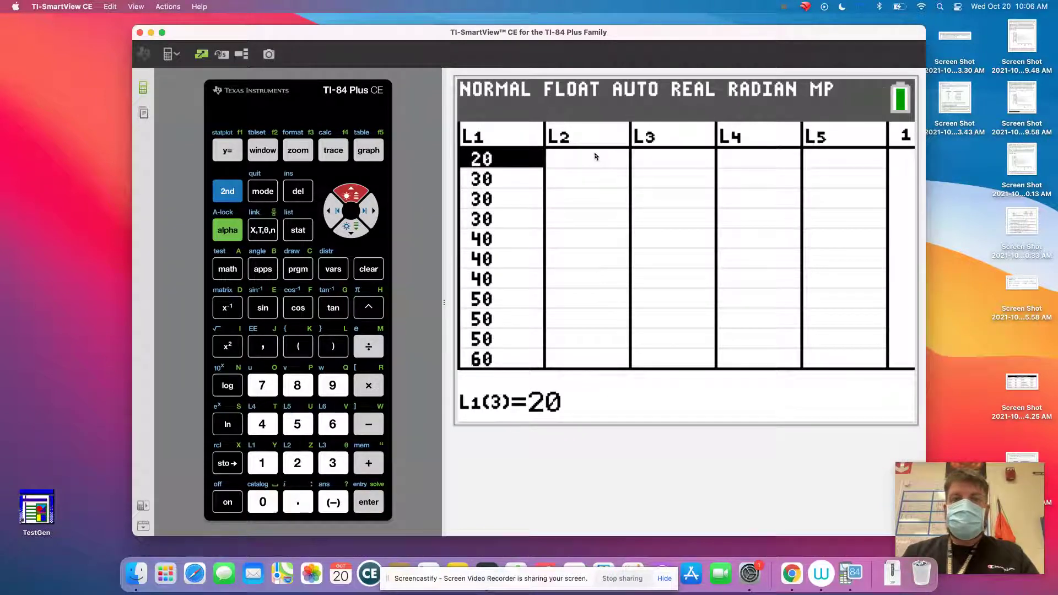
key("Right")
key("Down")
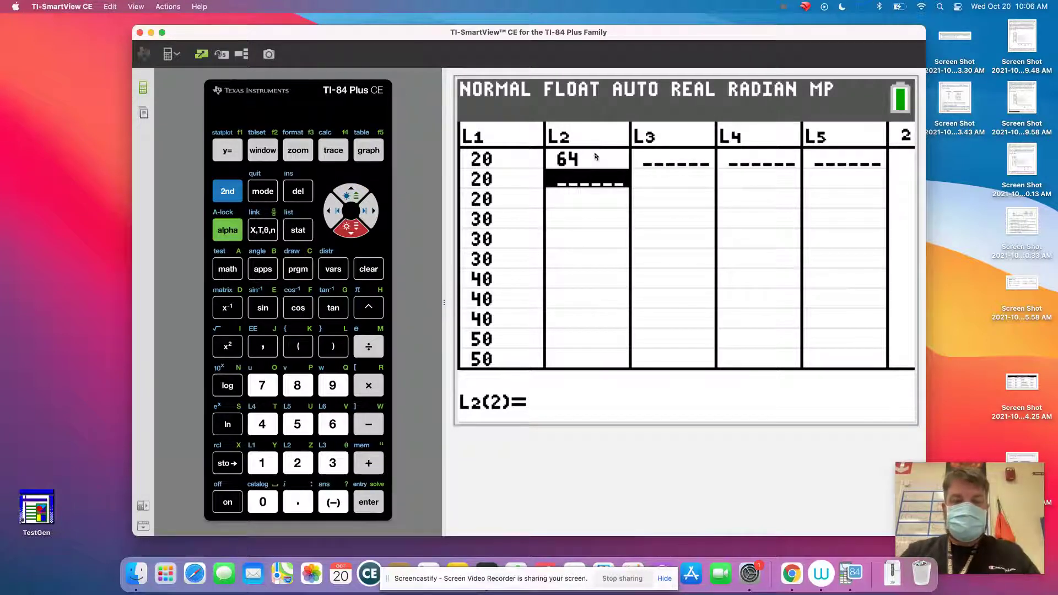
type("62")
key("Return")
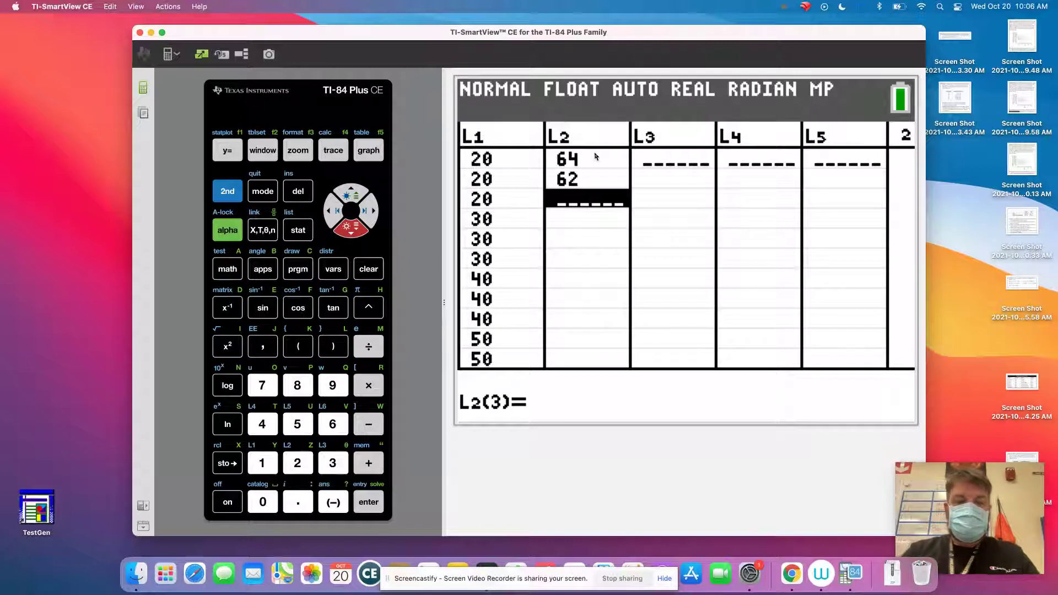
type("59")
key("Down")
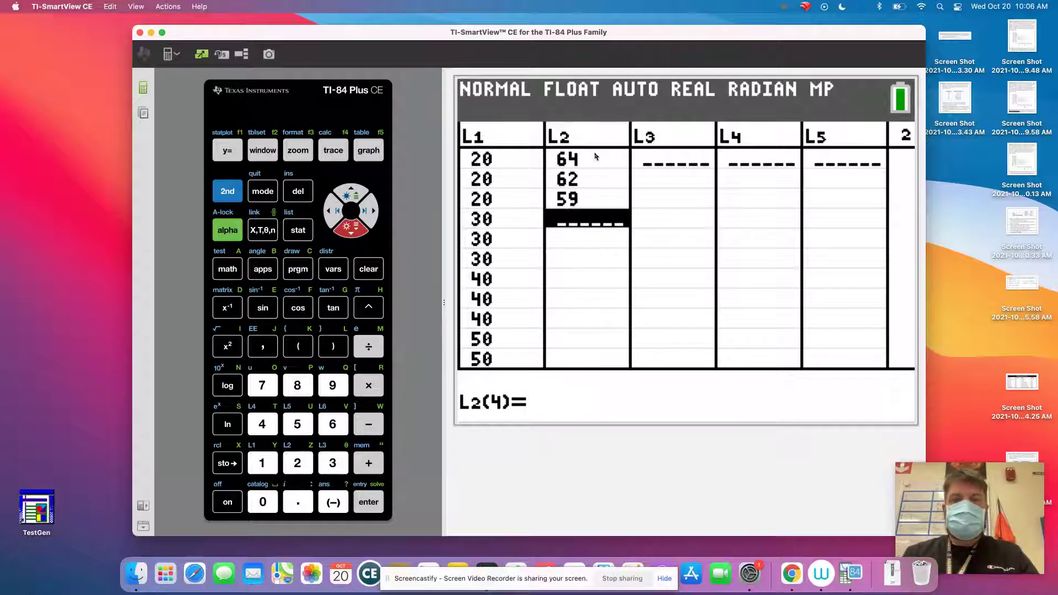
Step: Enter the 30 mph stopping distances 114, 118 and 105 in rows 4 through 6 of list L2
type("114")
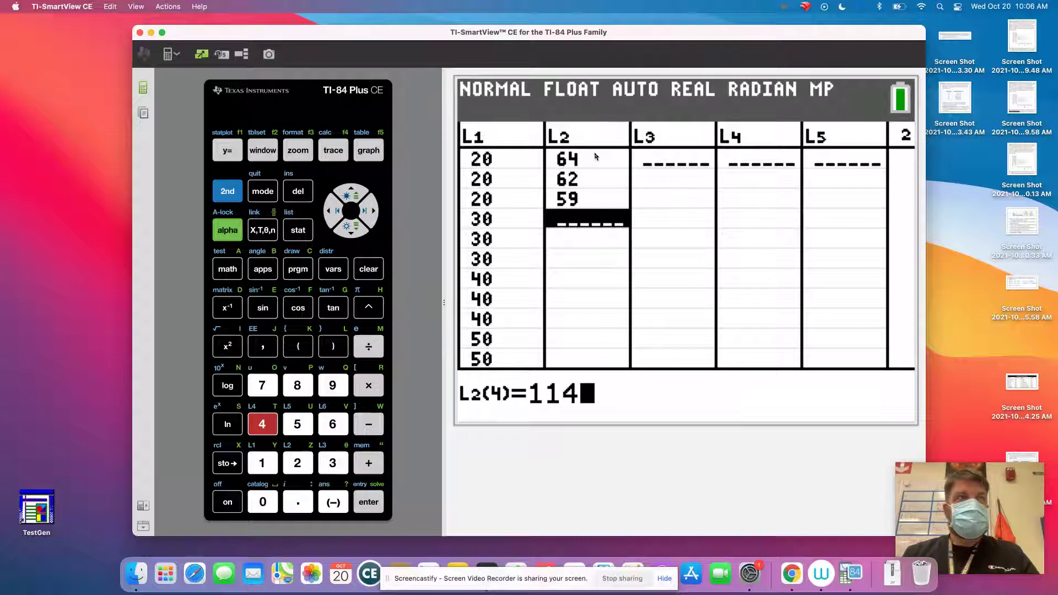
key("Return")
type("118")
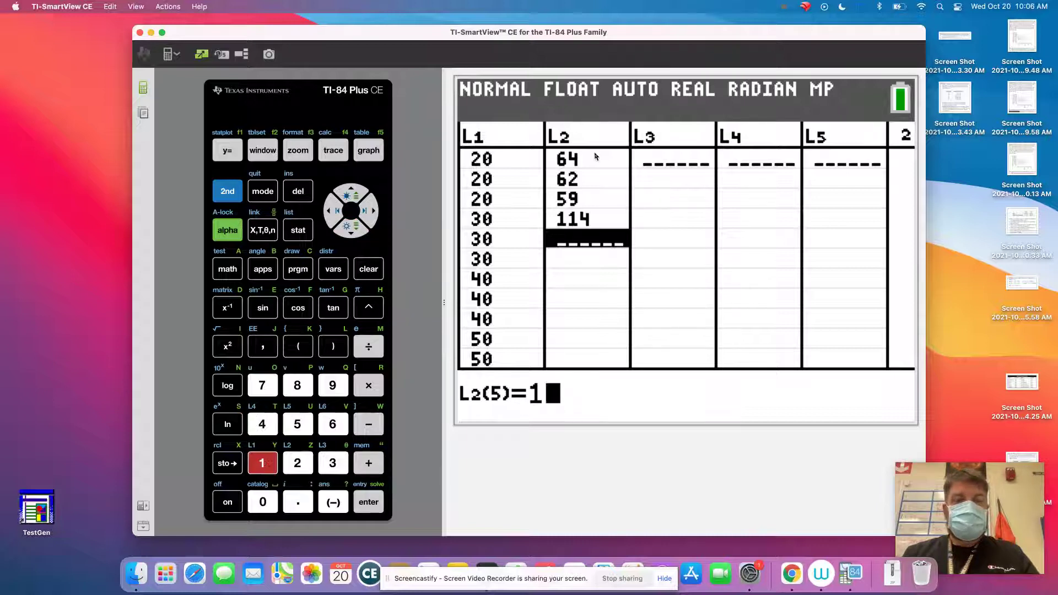
key("Return")
type("105")
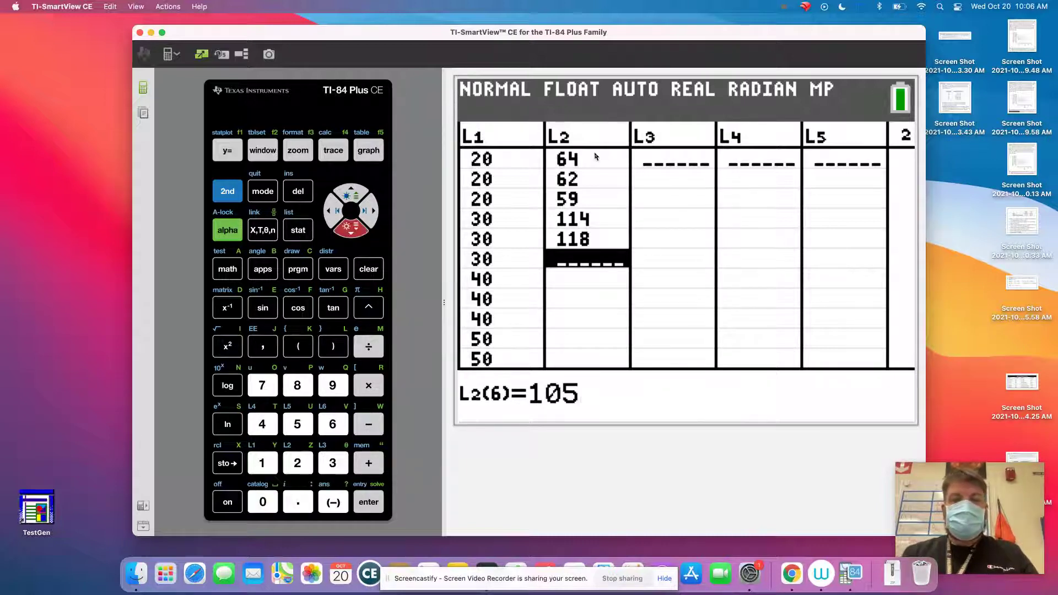
key("Return")
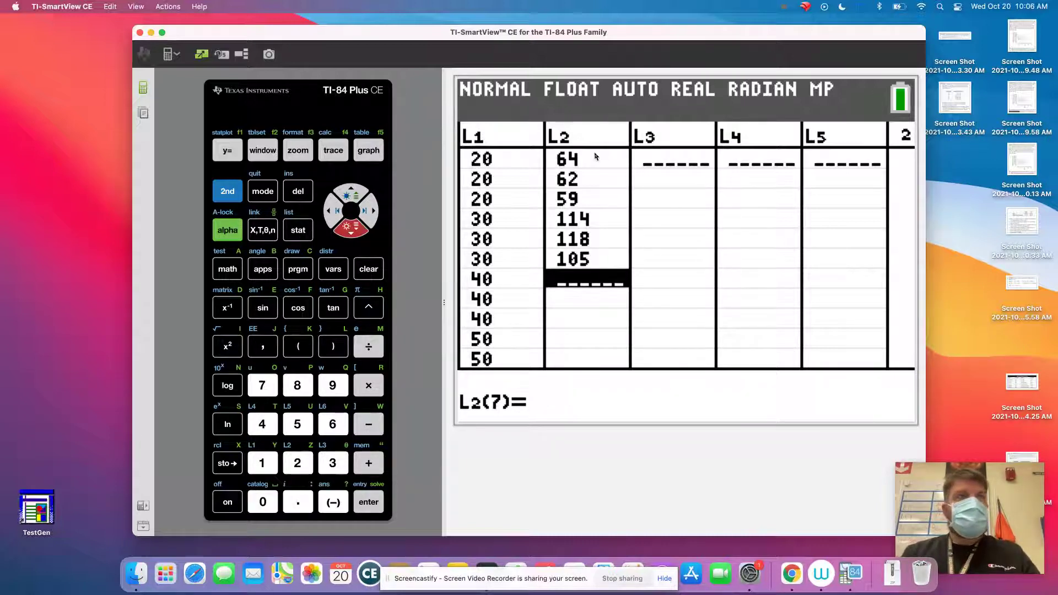
Step: Enter the 40 mph stopping distances 153, 171 and 165 in rows 7 through 9 of list L2
type("153")
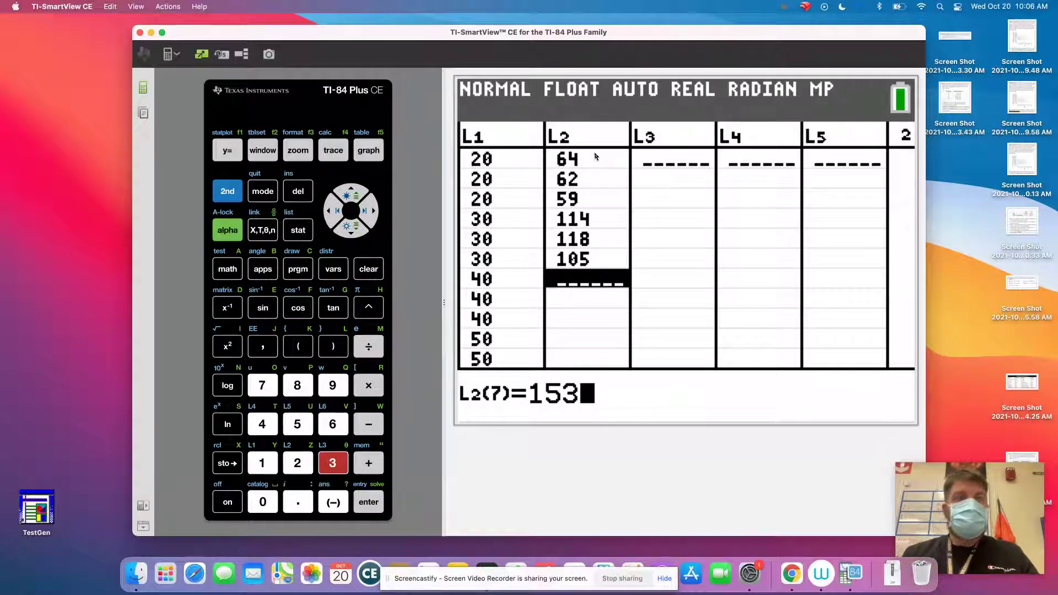
key("Down")
type("171")
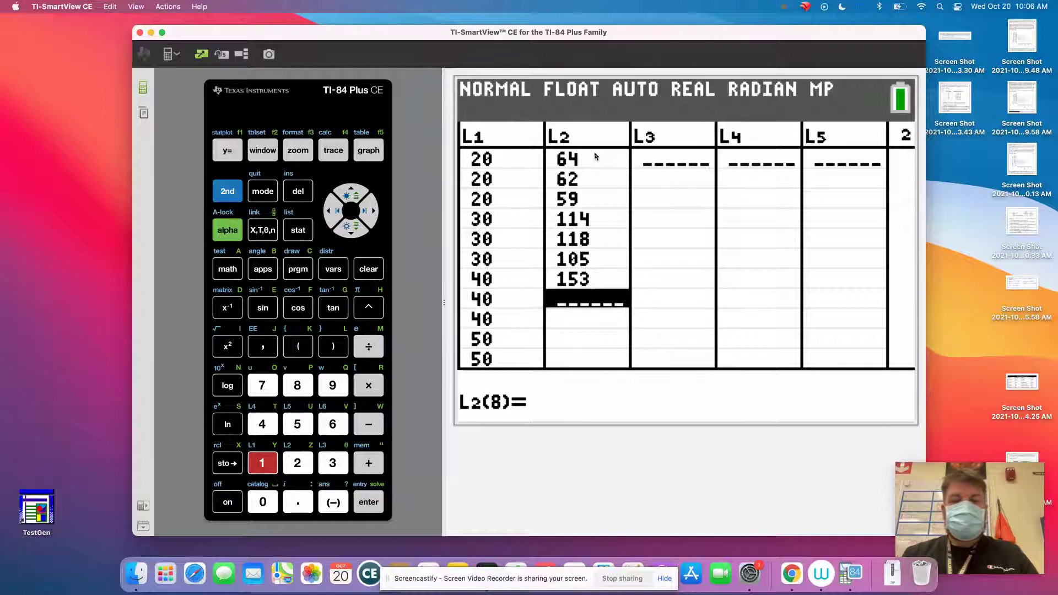
key("Return")
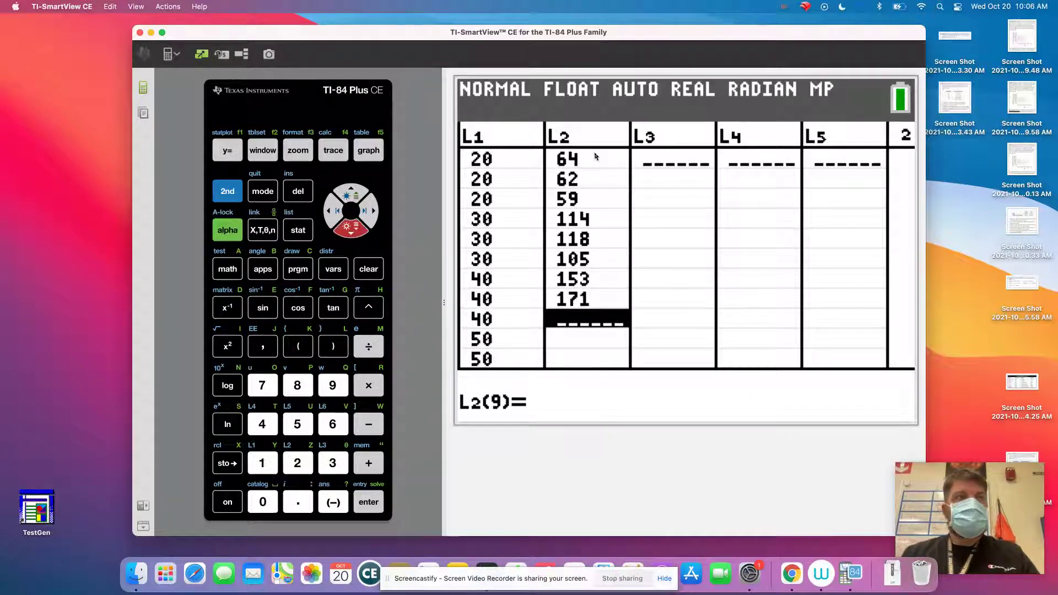
type("165")
key("Down")
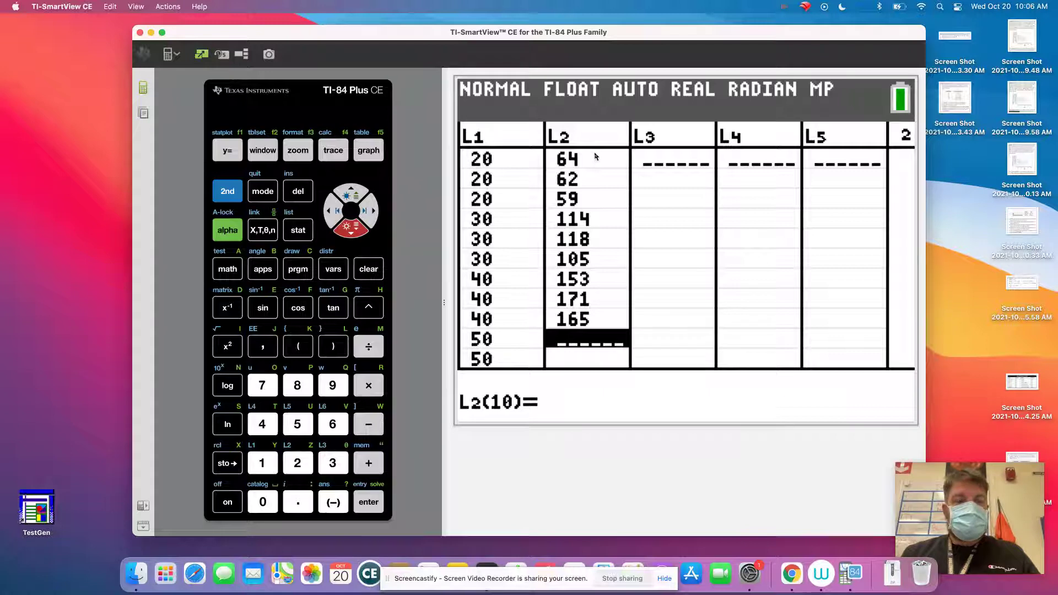
Step: Enter the 50 mph stopping distances 231, 203 and 238 in rows 10 through 12 of list L2
type("231")
key("Down")
type("203")
key("Down")
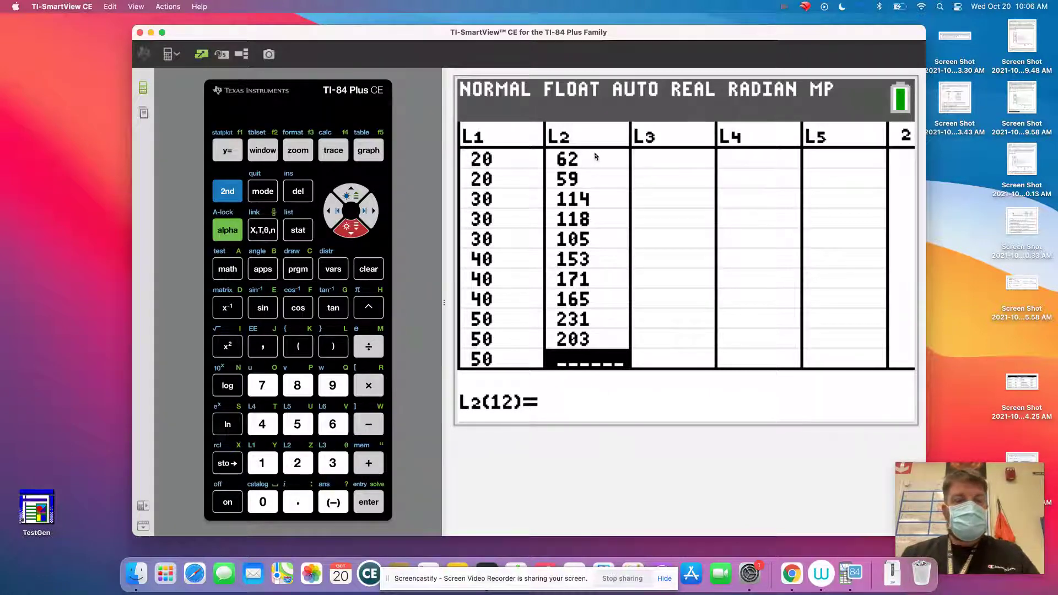
type("238")
key("Down")
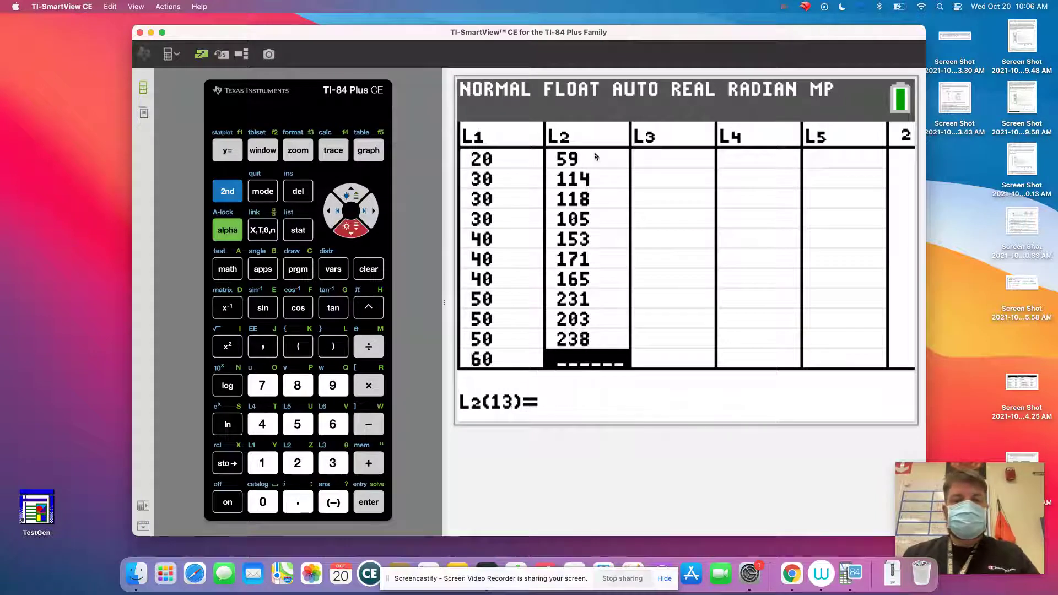
Step: Enter the 60 mph stopping distances 317, 321 and 276 in rows 13 through 15 of list L2
type("317")
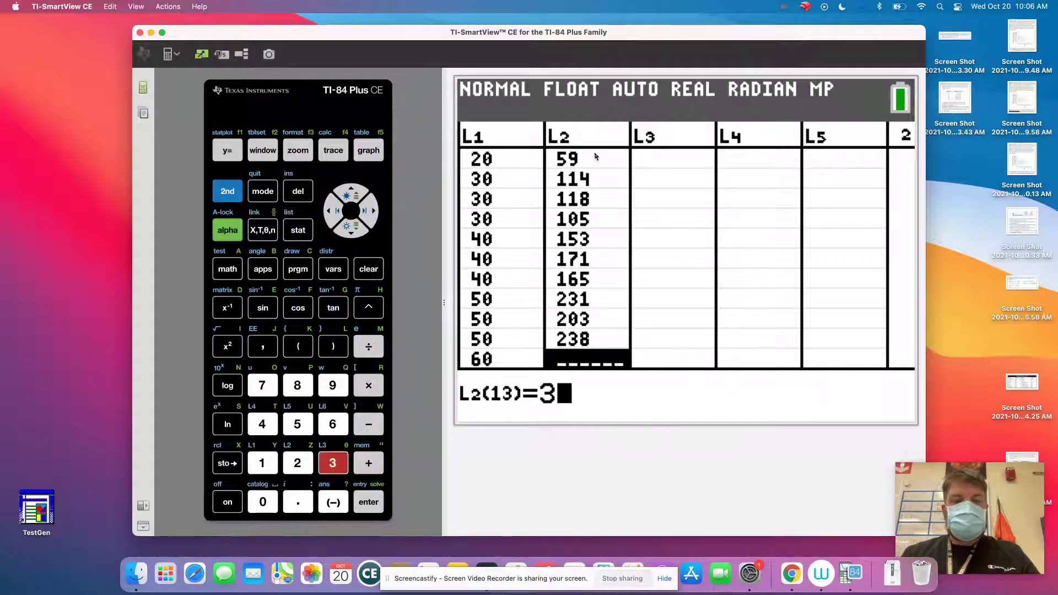
key("Down")
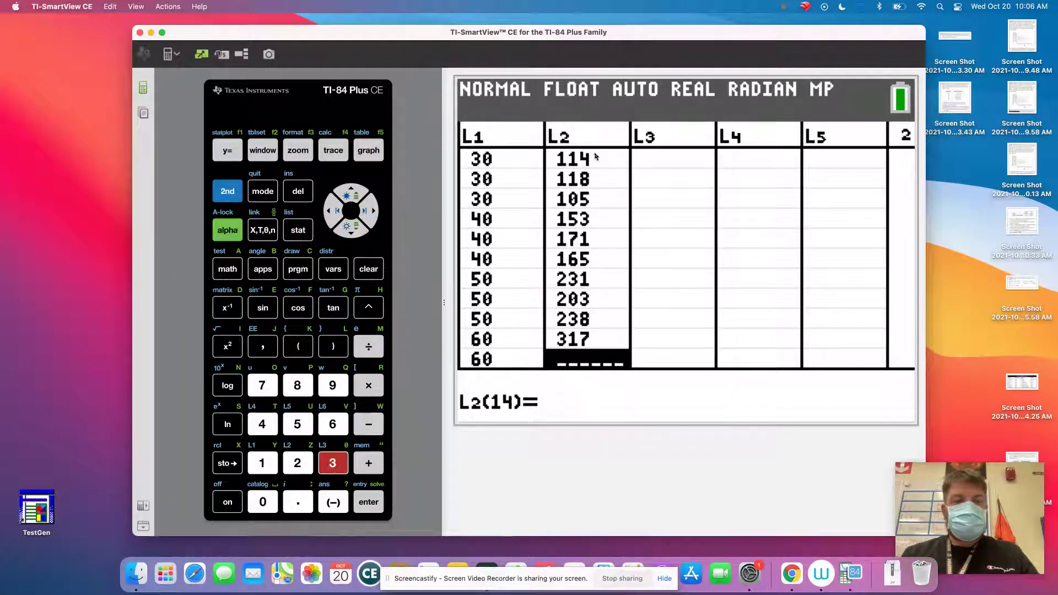
type("321")
key("Down")
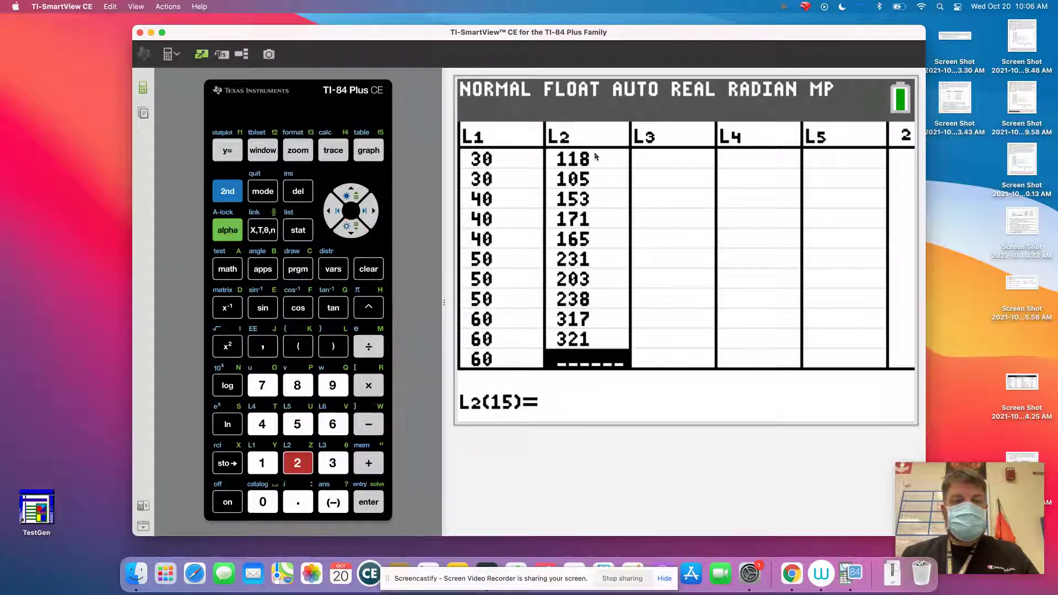
type("276")
key("Down")
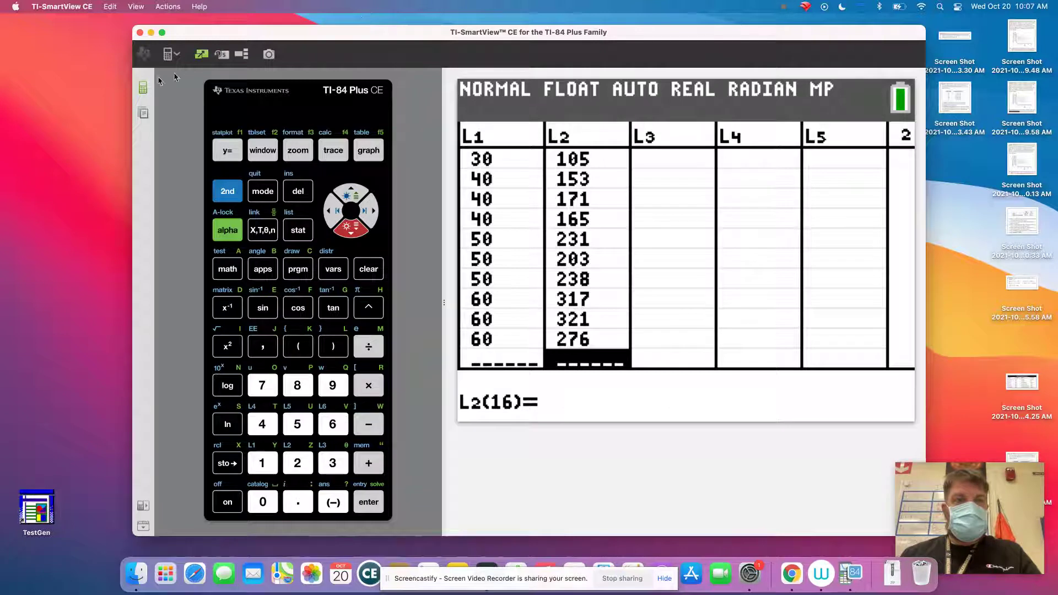
Step: Clear the equation stored in Y1 and turn on Plot1, the scatterplot of L1 and L2
left_click(225, 151)
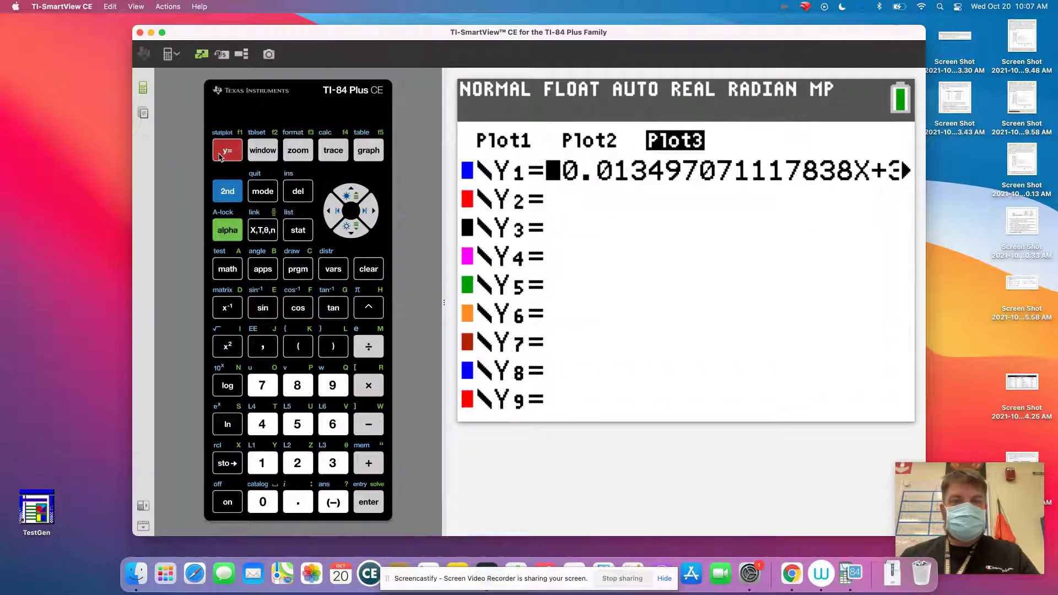
left_click(369, 269)
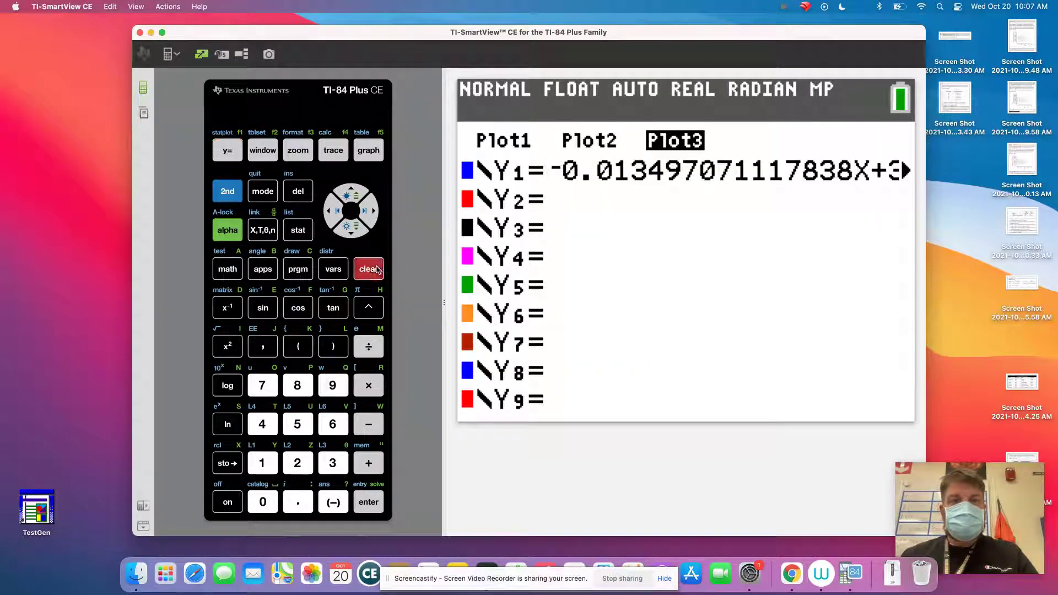
left_click(227, 190)
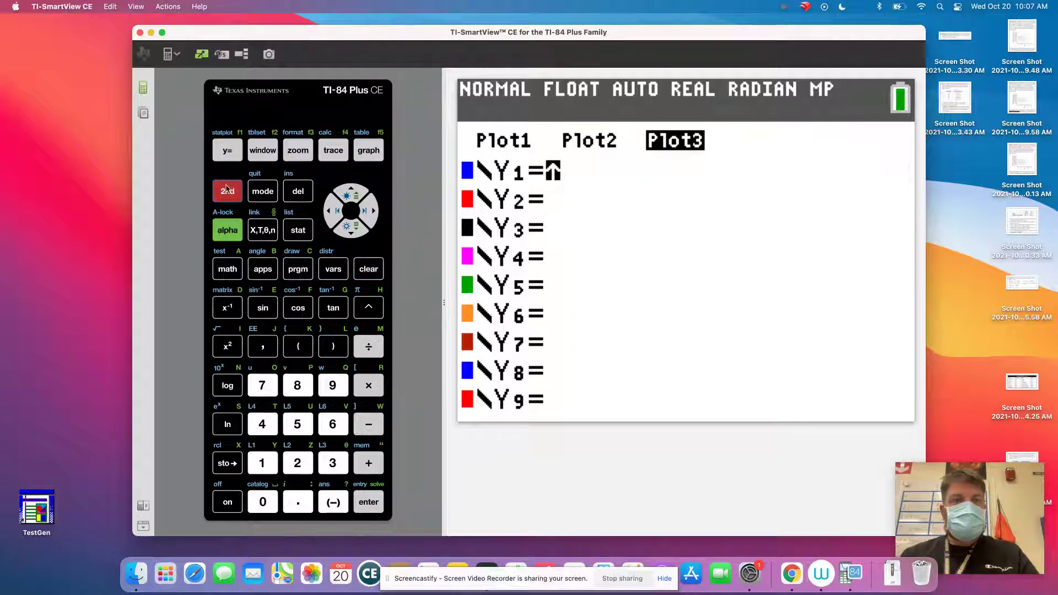
left_click(229, 148)
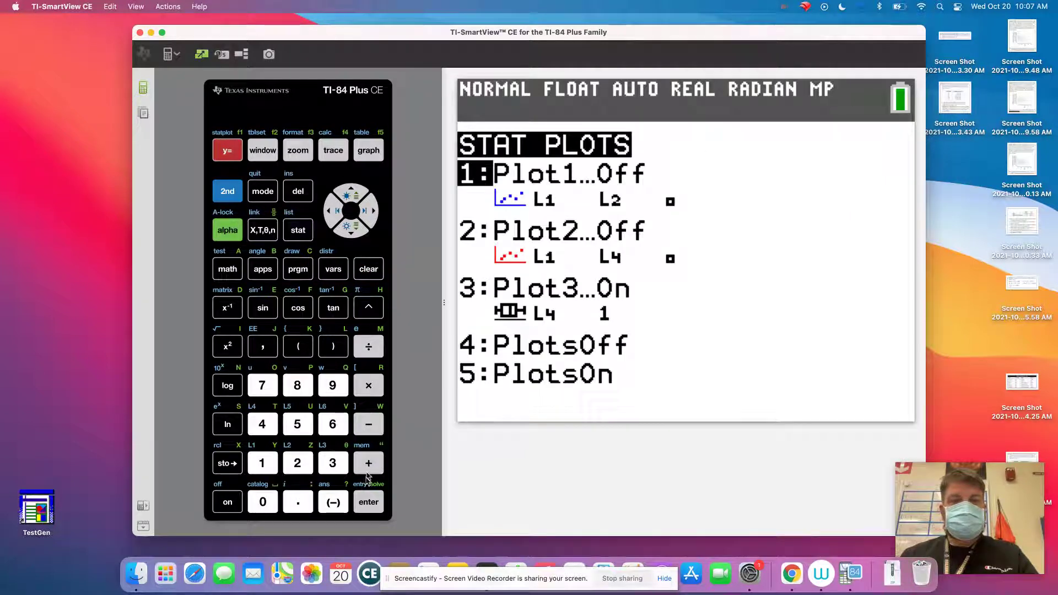
left_click(365, 506)
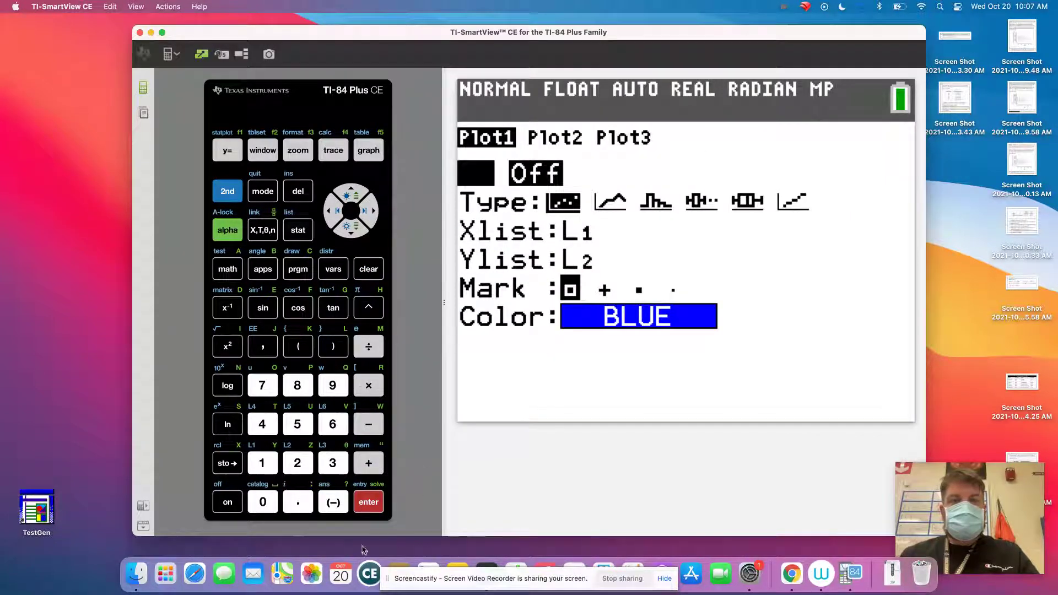
left_click(373, 504)
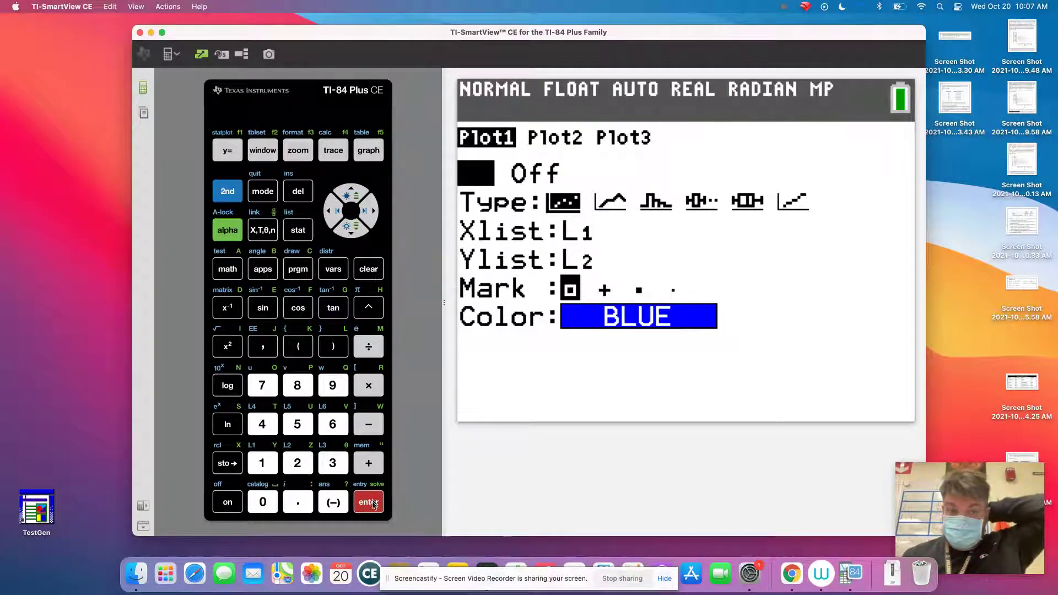
Step: Try to graph the data with ZoomStat, and quit back to the home screen
left_click(263, 151)
left_click(298, 151)
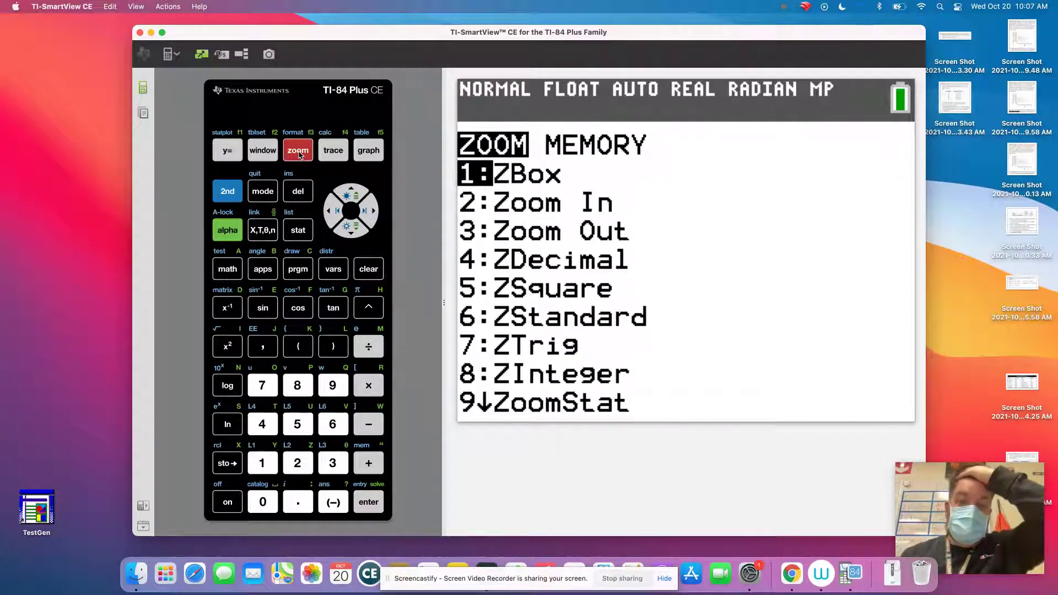
left_click(333, 385)
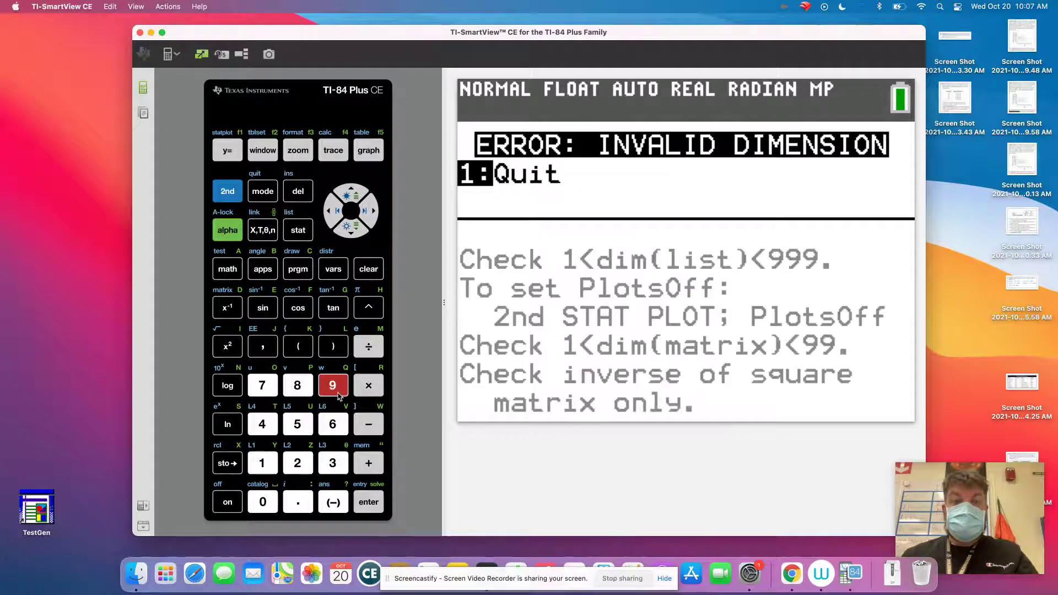
left_click(373, 514)
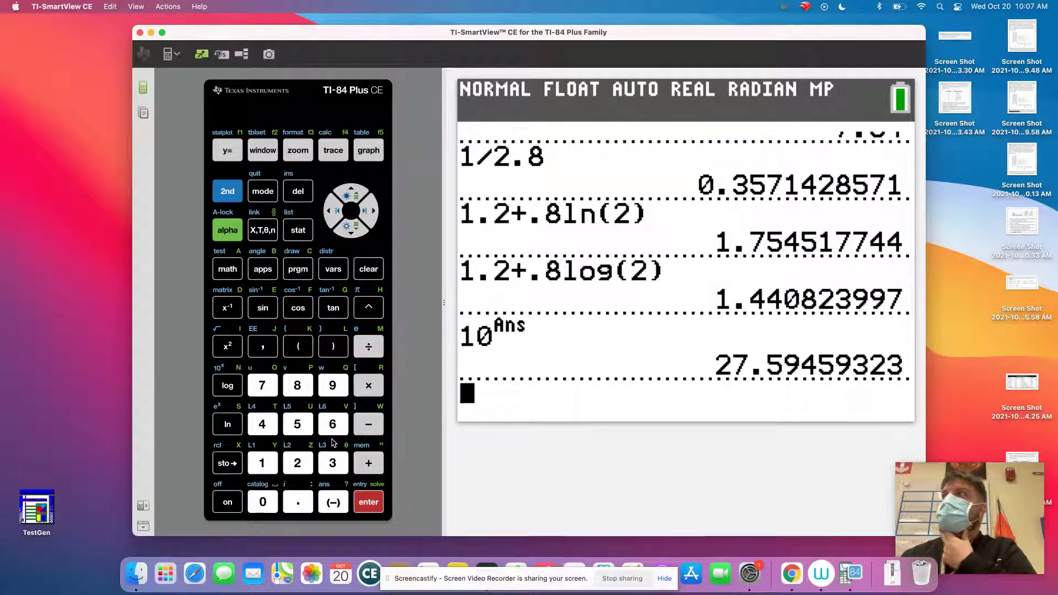
Step: Check Plot1's settings among the stat plots and try to graph the data again
left_click(240, 140)
left_click(224, 181)
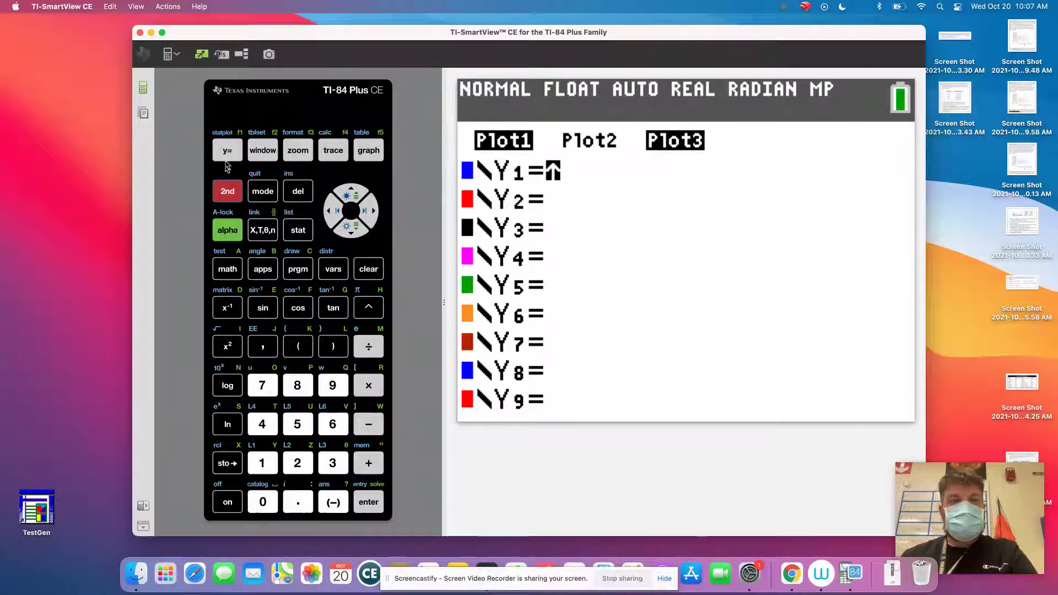
left_click(226, 154)
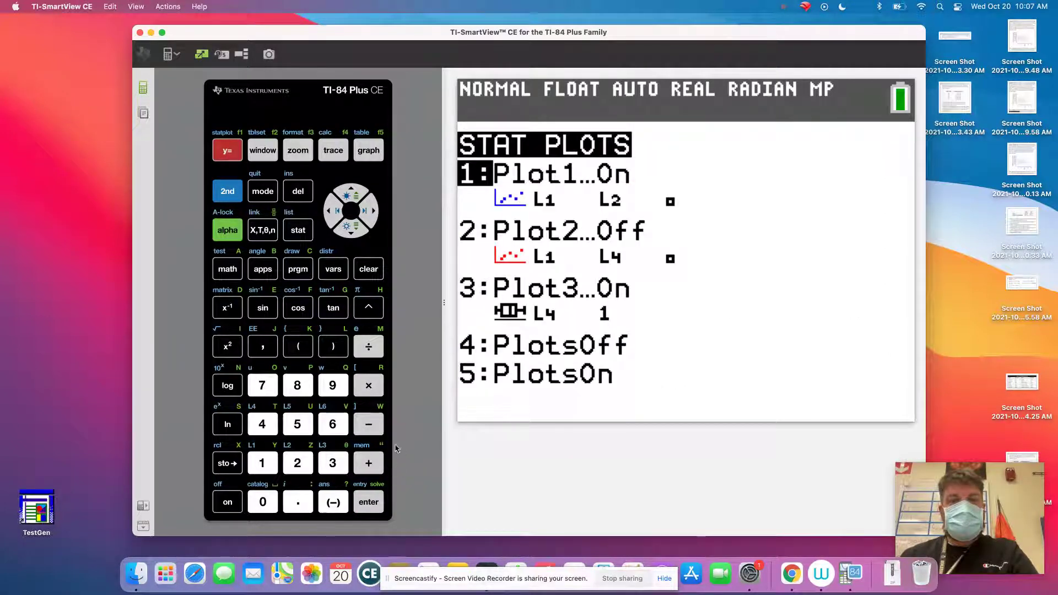
left_click(371, 507)
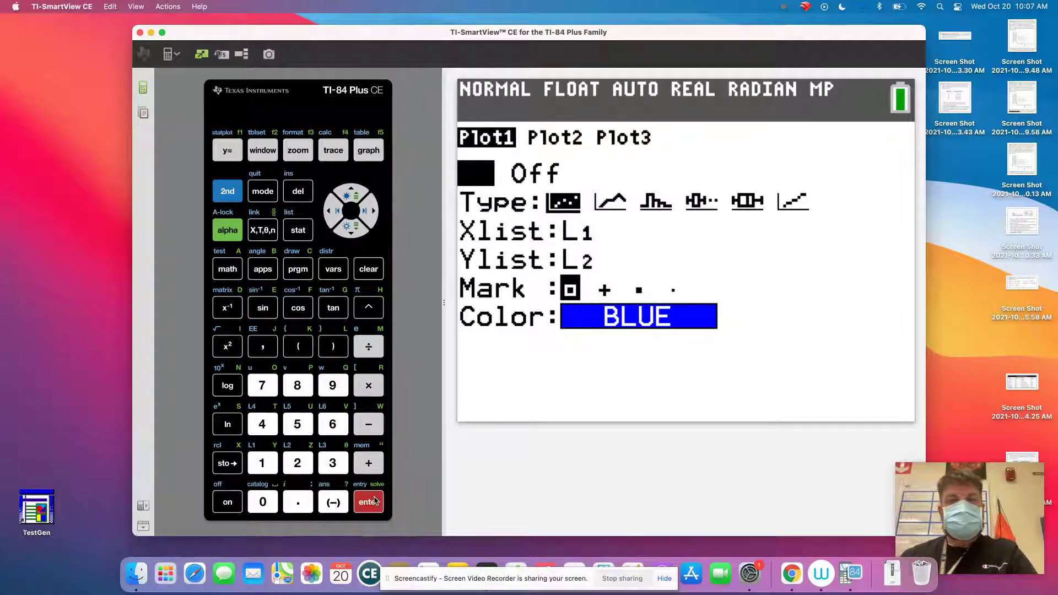
left_click(296, 147)
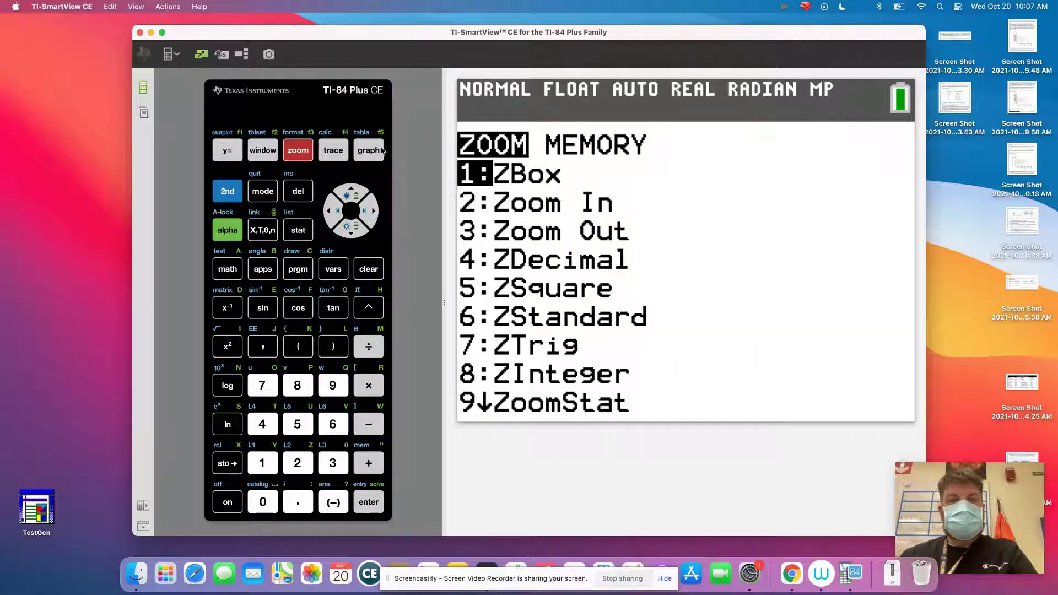
left_click(380, 151)
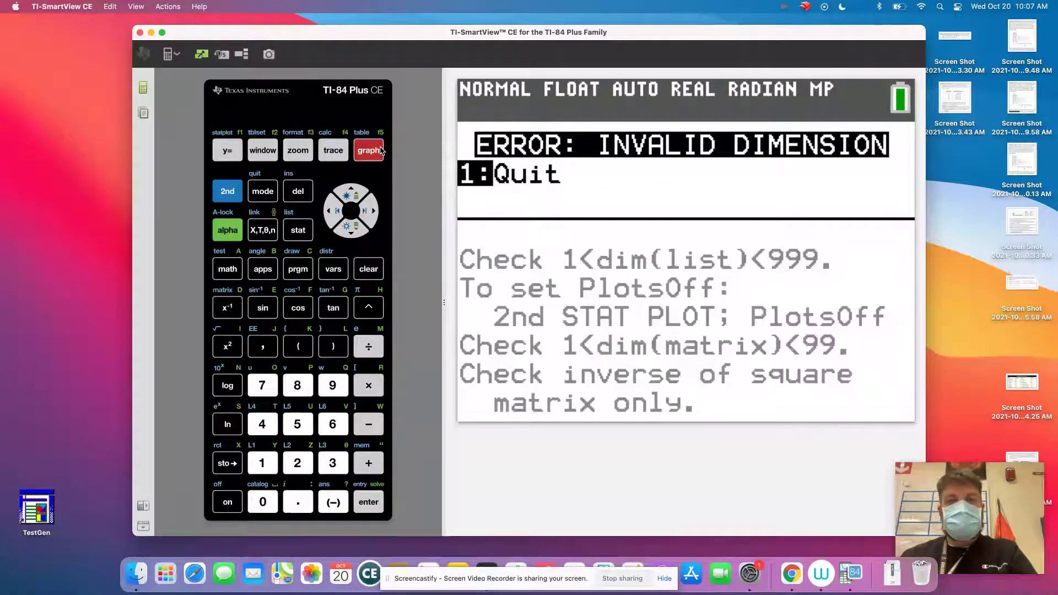
Step: Quit the error screen to return to the home screen
left_click(231, 194)
left_click(230, 160)
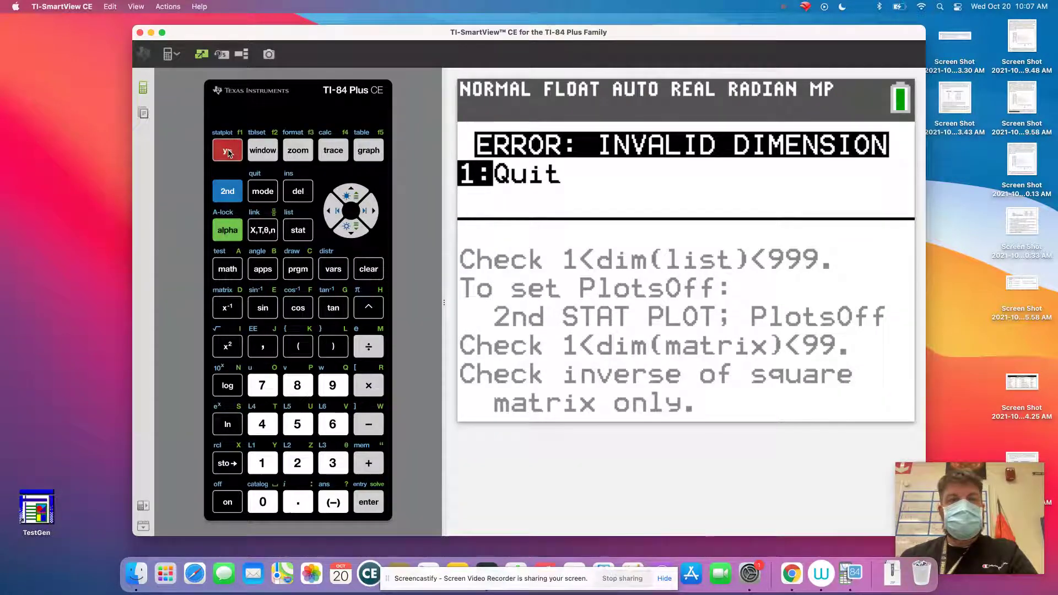
left_click(232, 188)
key("Return")
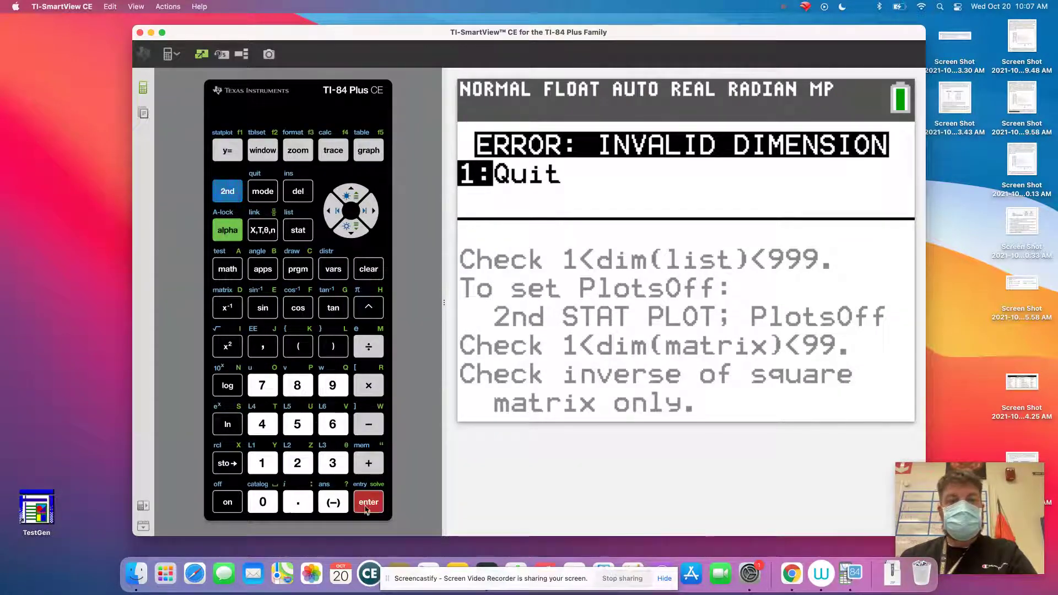
left_click(225, 193)
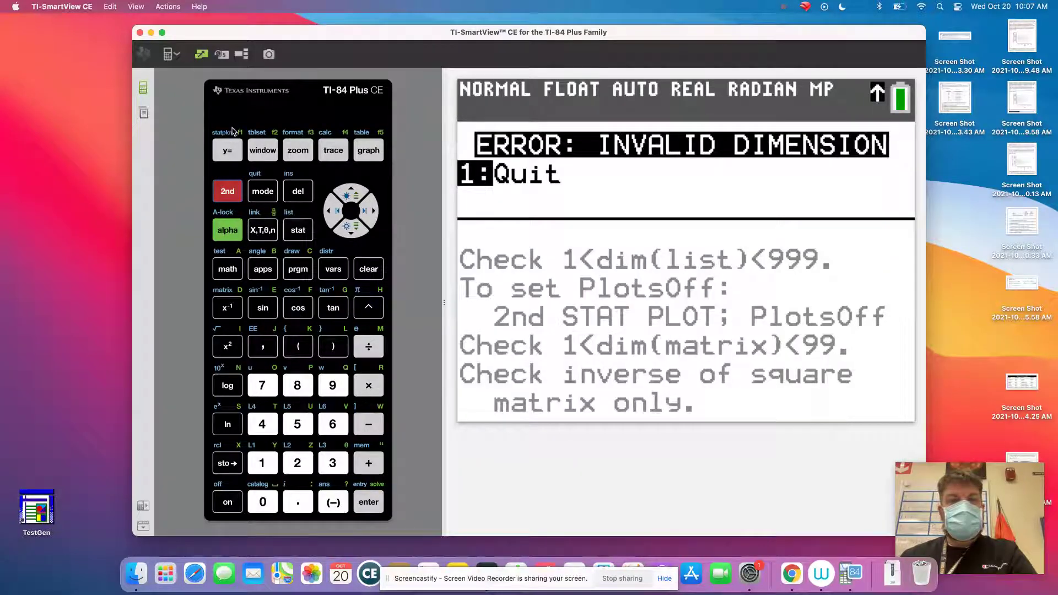
left_click(227, 157)
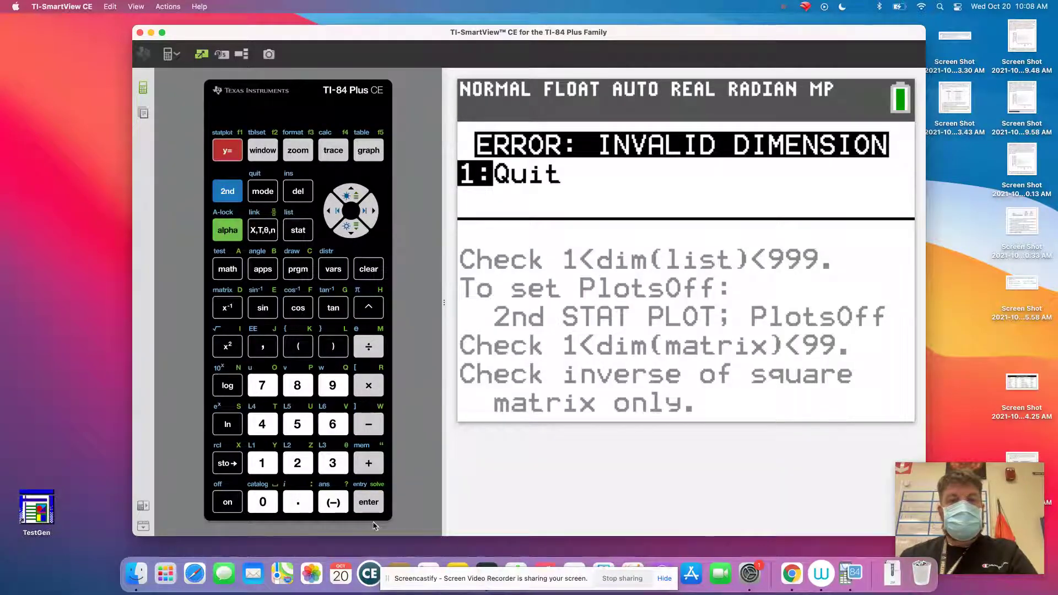
left_click(370, 507)
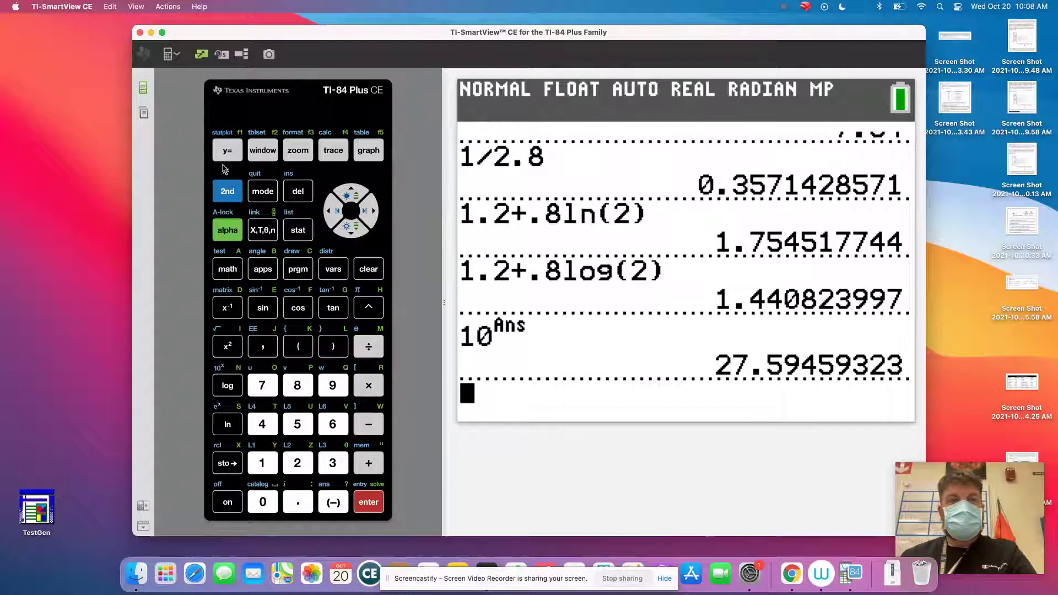
Step: Turn off Plot3, the box plot of L4, and display the Plot1 scatterplot with ZoomStat
left_click(228, 198)
left_click(221, 141)
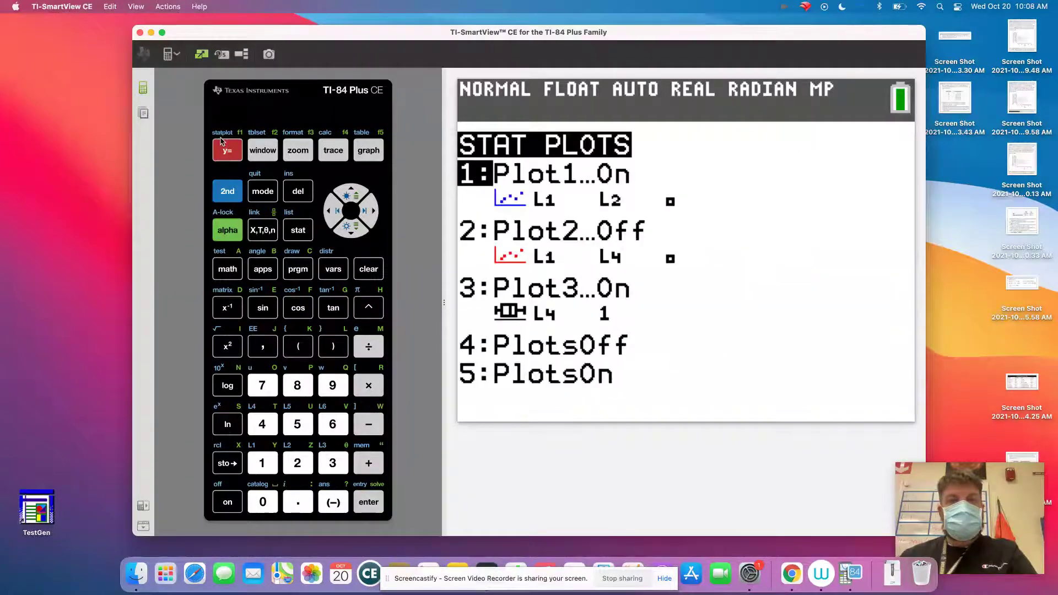
left_click(357, 235)
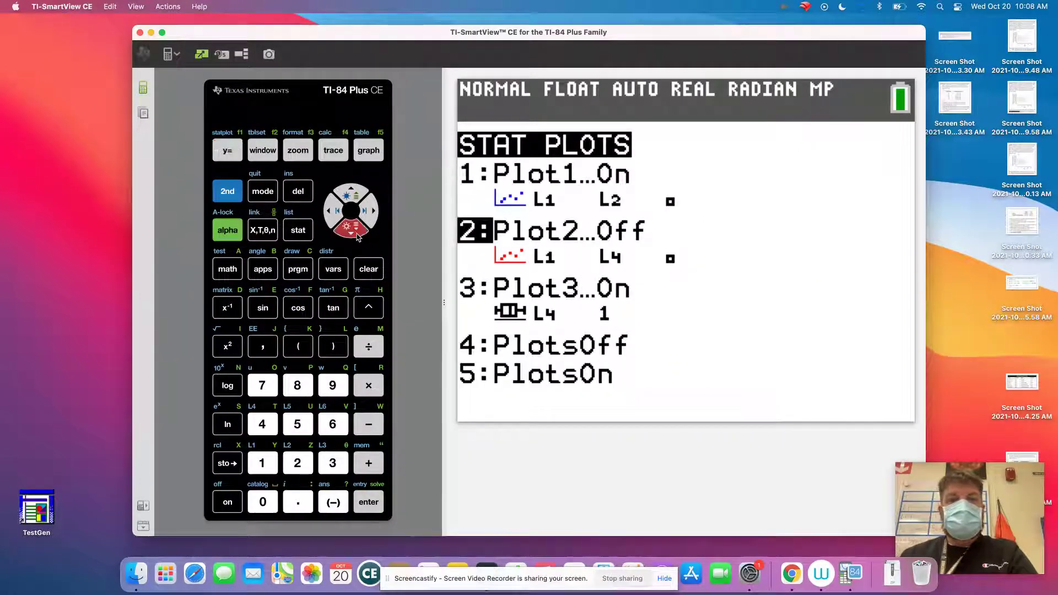
left_click(358, 236)
left_click(358, 236)
left_click(356, 194)
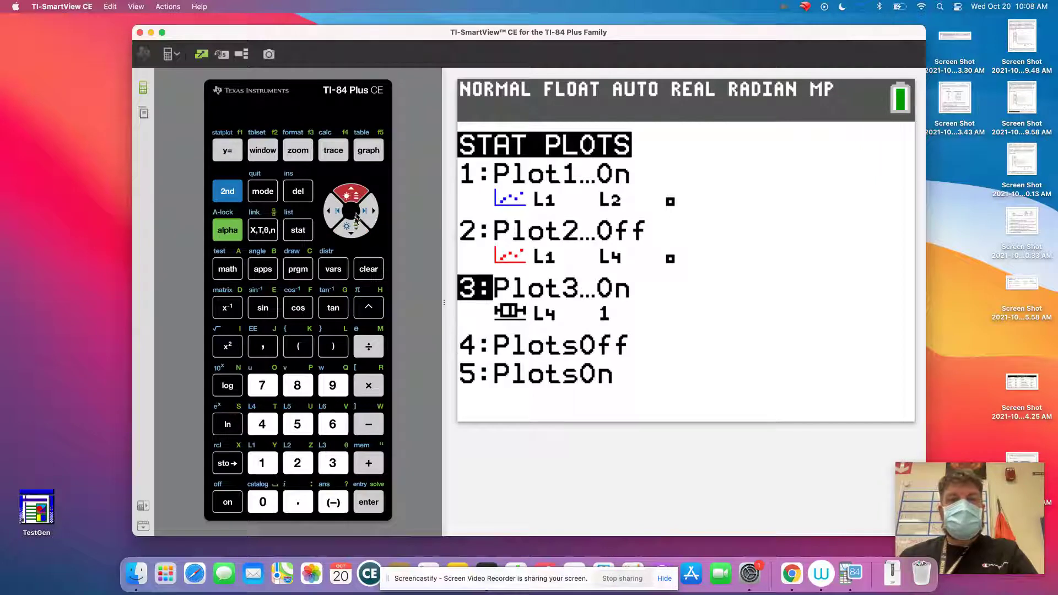
left_click(369, 502)
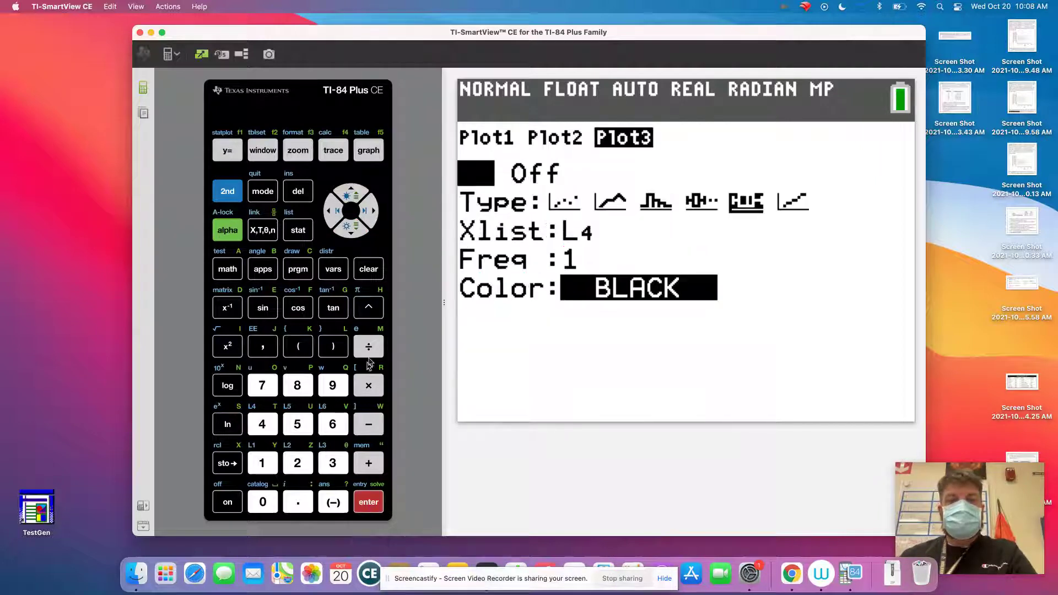
left_click(374, 211)
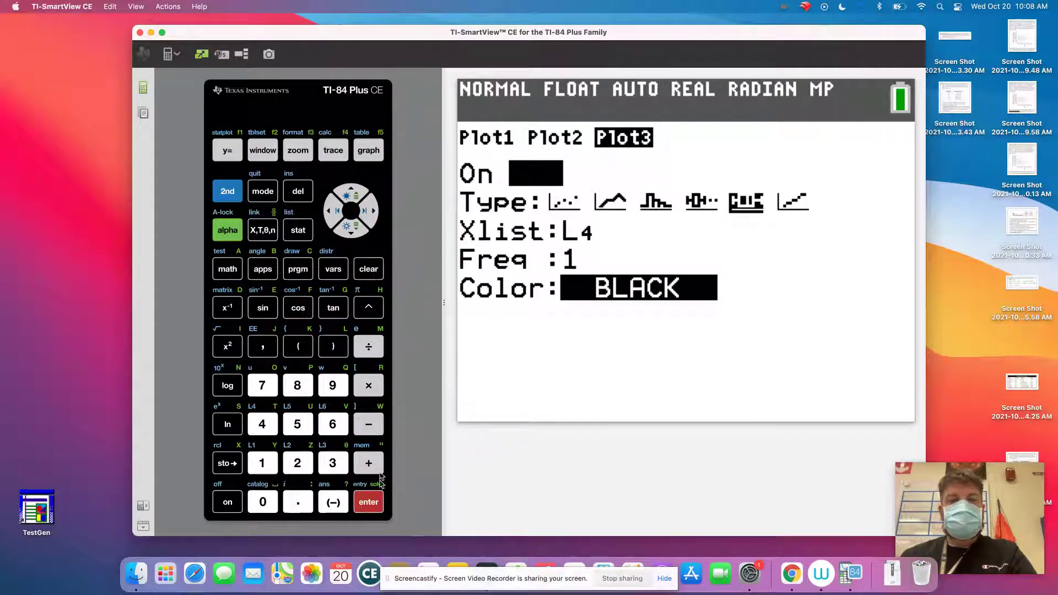
left_click(296, 150)
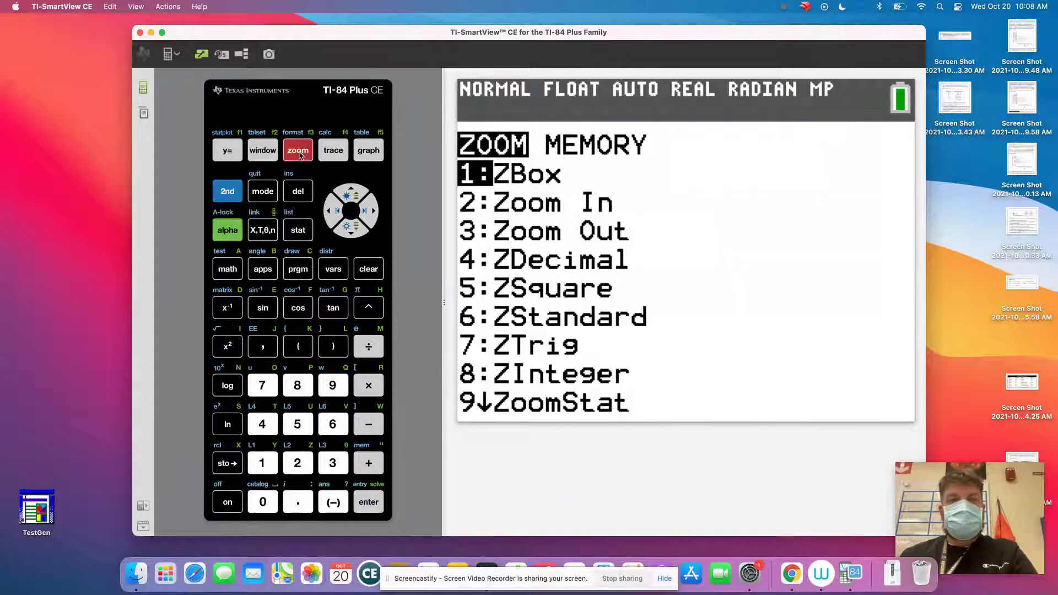
left_click(337, 387)
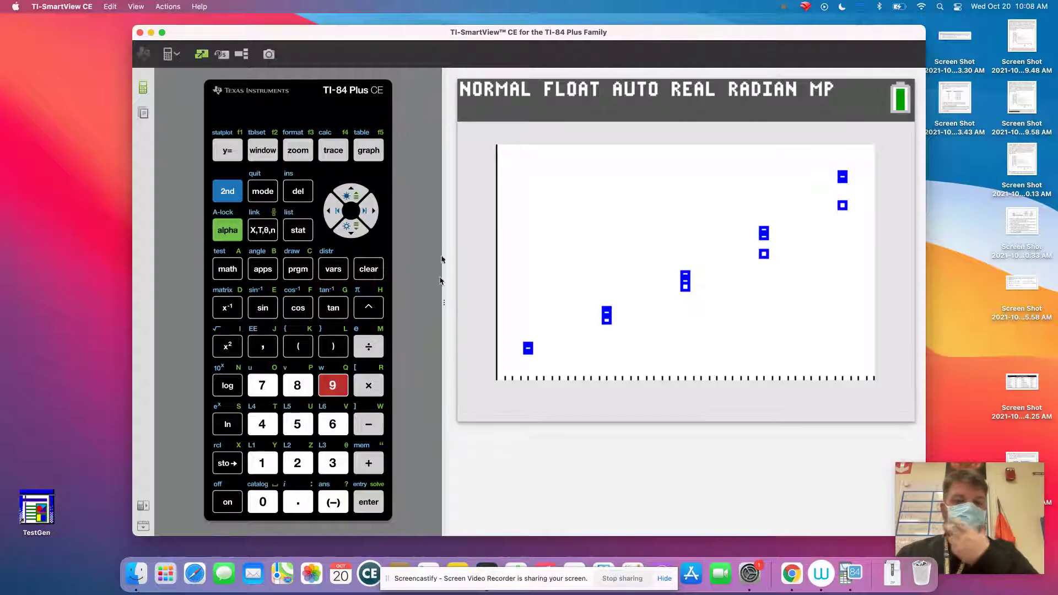
Step: Switch to the Jamboard in Chrome and review the questions of the Brakes problem
left_click(792, 574)
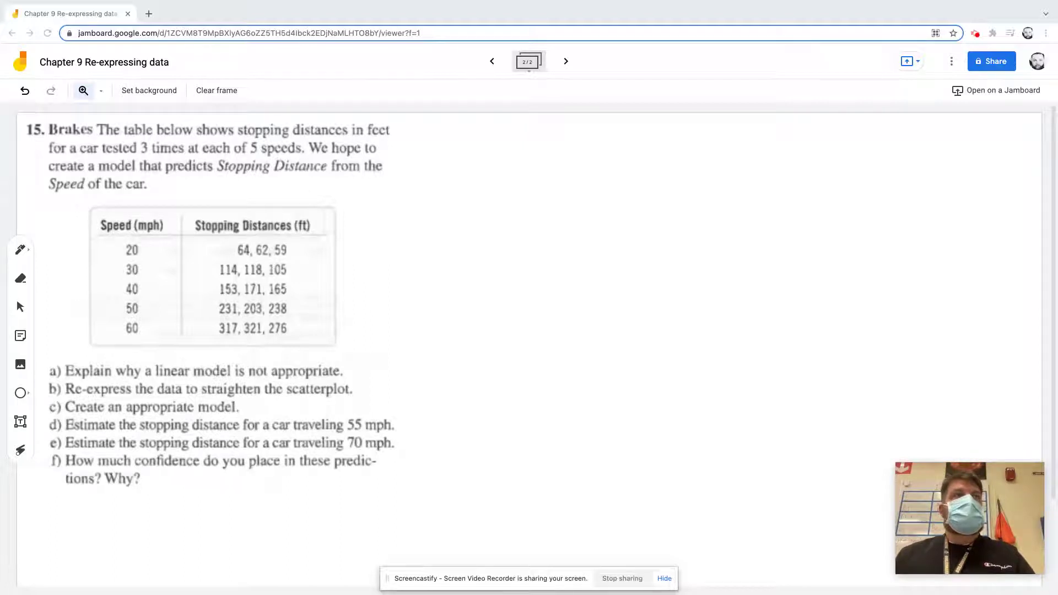
left_click(468, 178)
mouse_move(406, 589)
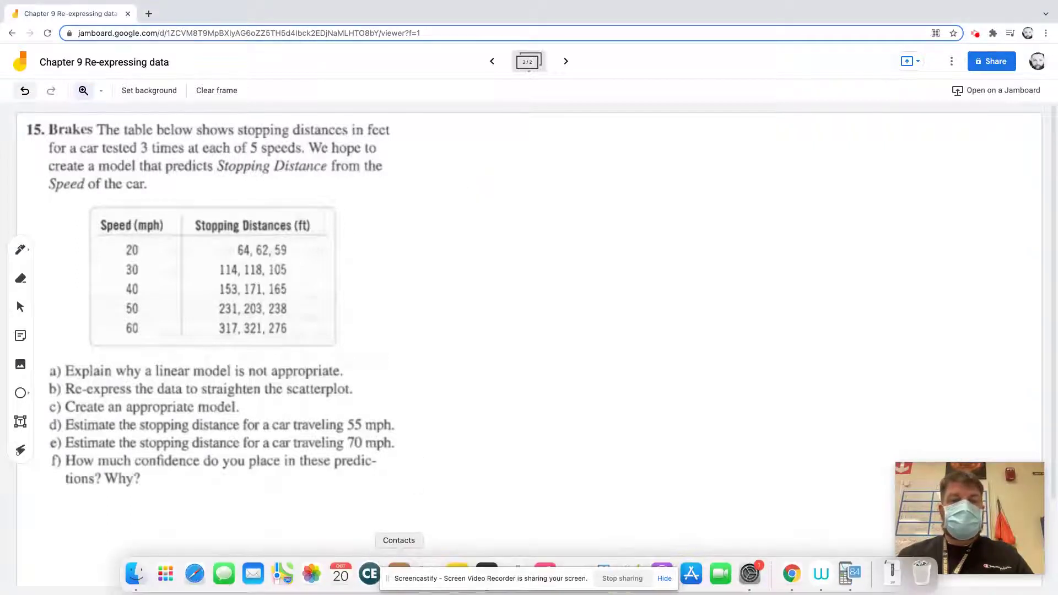
Step: Switch to TI-SmartView CE and calculate a LinReg(ax+b) regression with L1 as Xlist and L2 as Ylist
left_click(851, 575)
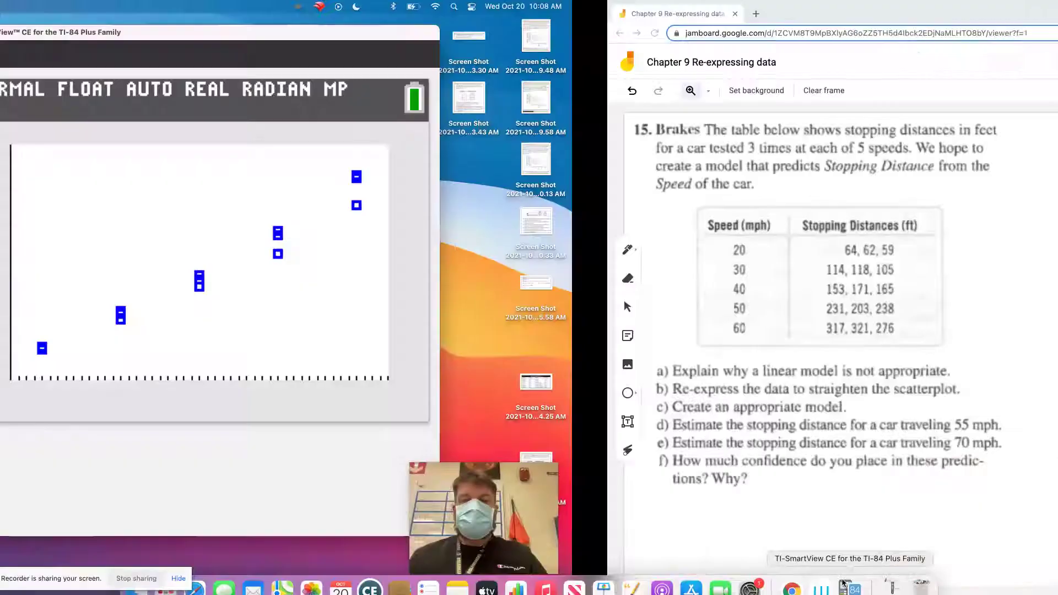
left_click(229, 194)
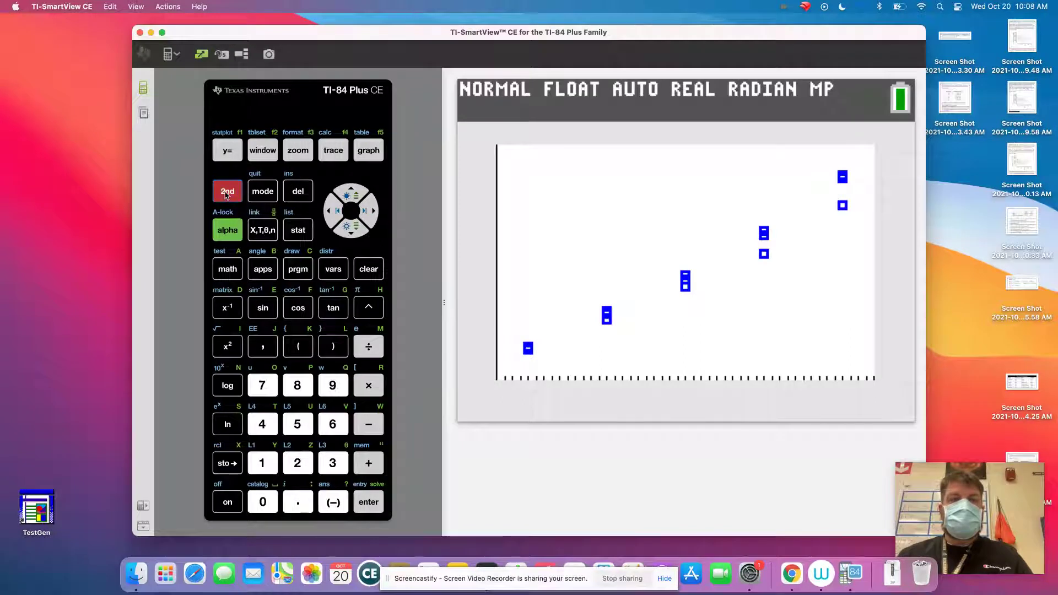
left_click(298, 230)
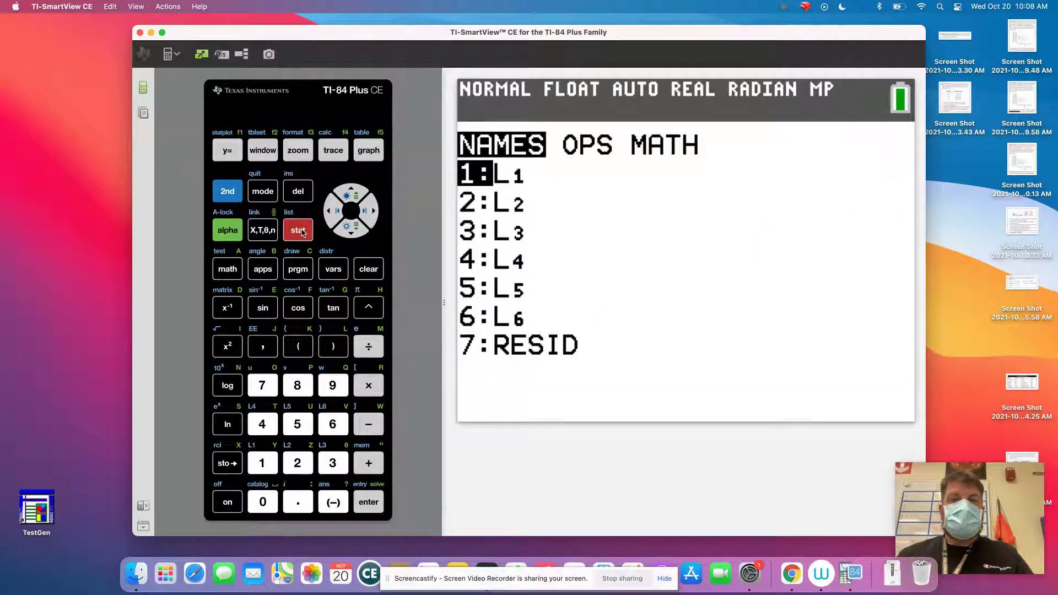
left_click(298, 230)
left_click(368, 210)
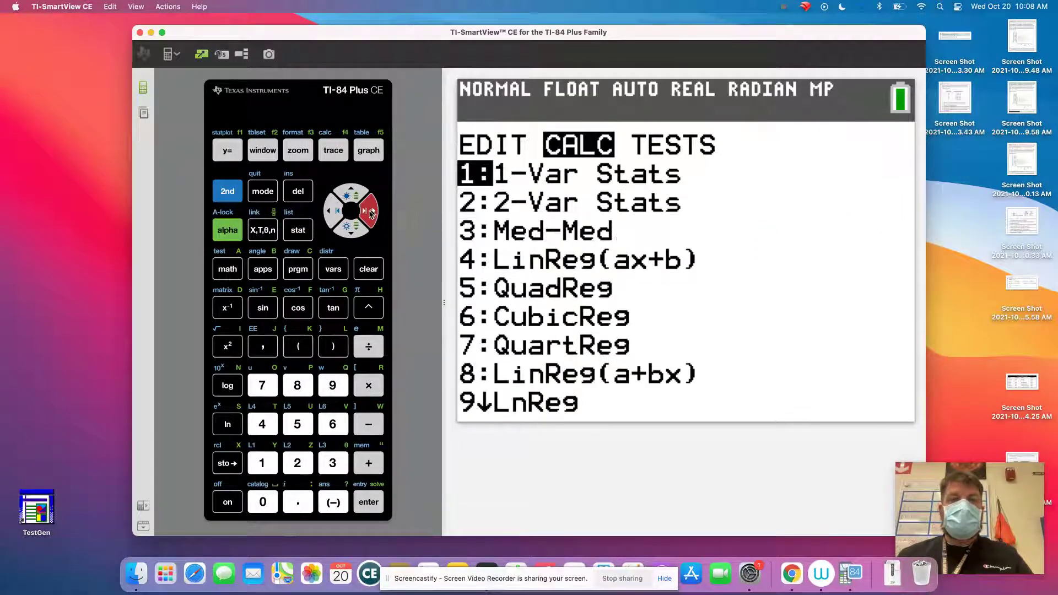
left_click(351, 228)
left_click(351, 229)
left_click(351, 228)
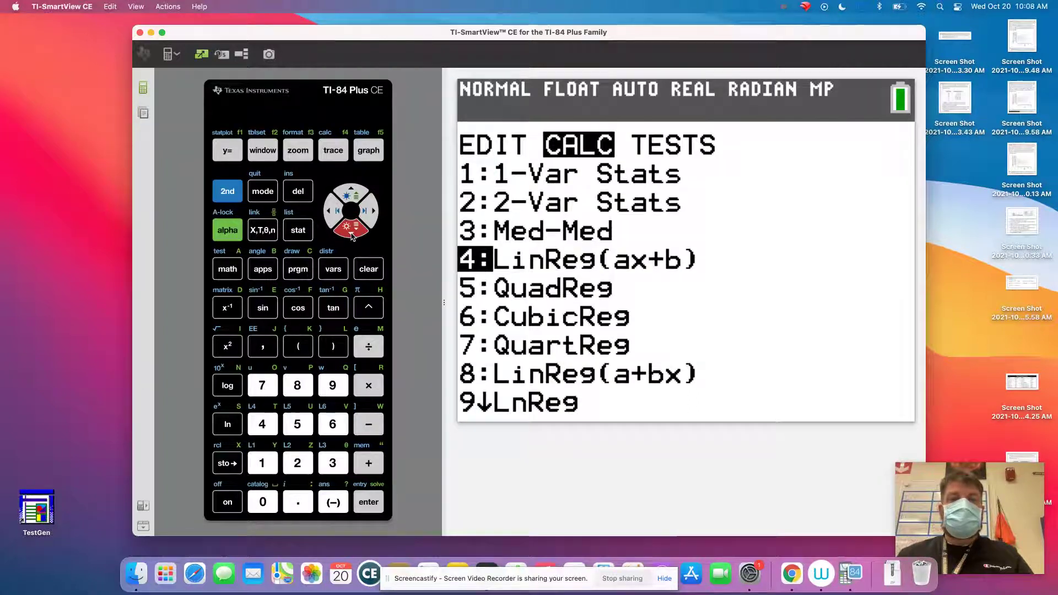
left_click(370, 502)
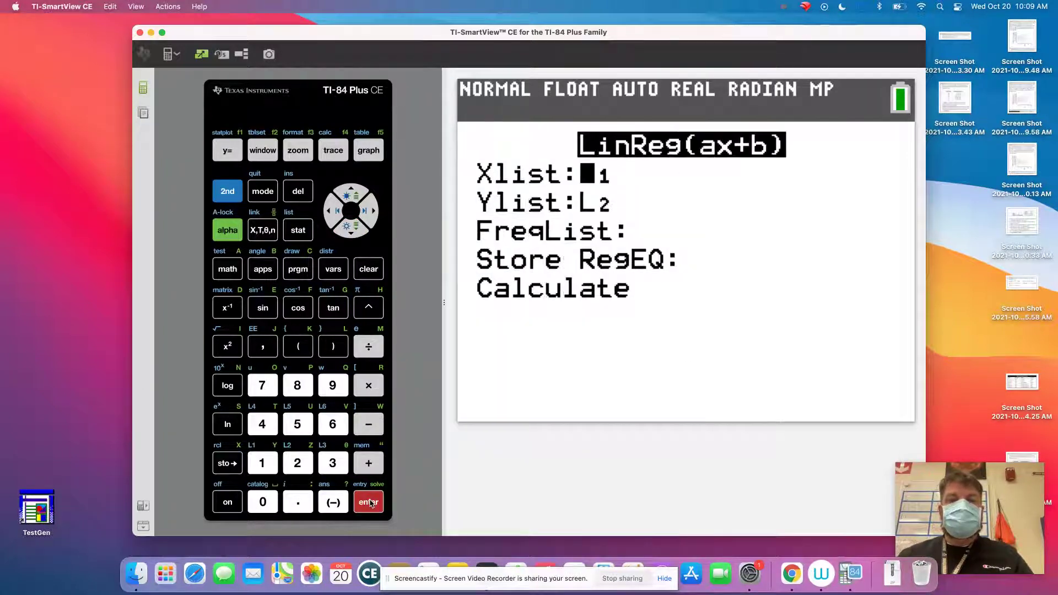
left_click(370, 502)
left_click(370, 502)
left_click(370, 502)
left_click(371, 502)
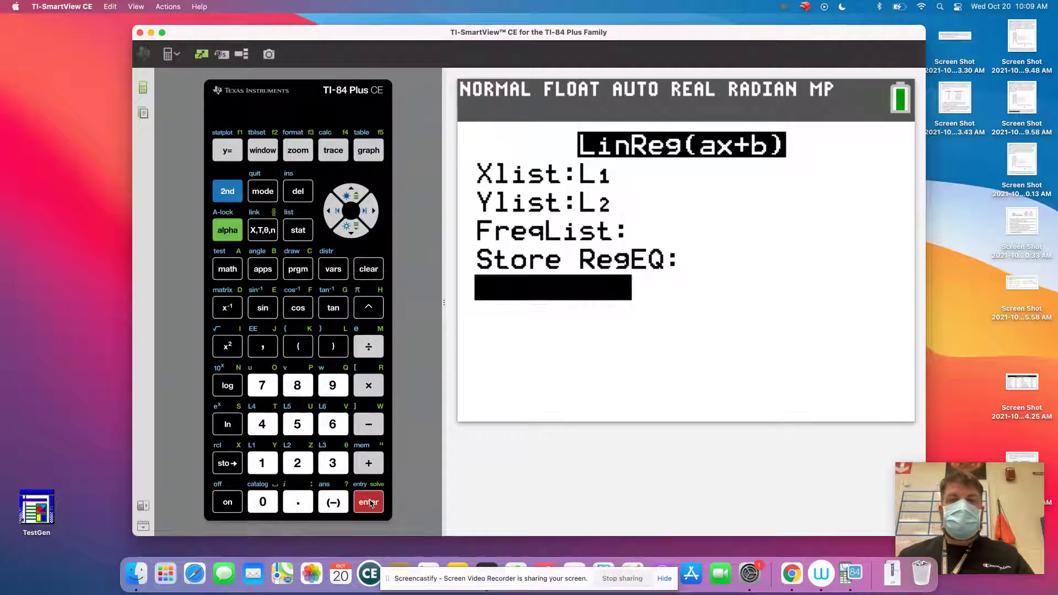
left_click(371, 502)
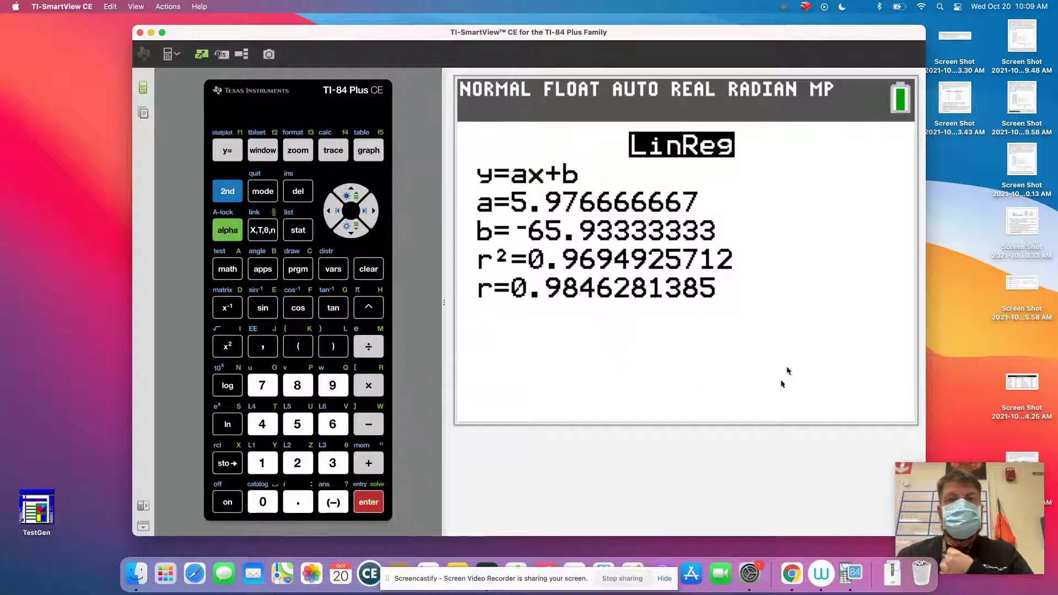
Step: Switch to the Jamboard in Chrome and handwrite "a) dist. = -65.9 + 5.98(speed)" beside the Brakes problem with the pen
left_click(790, 574)
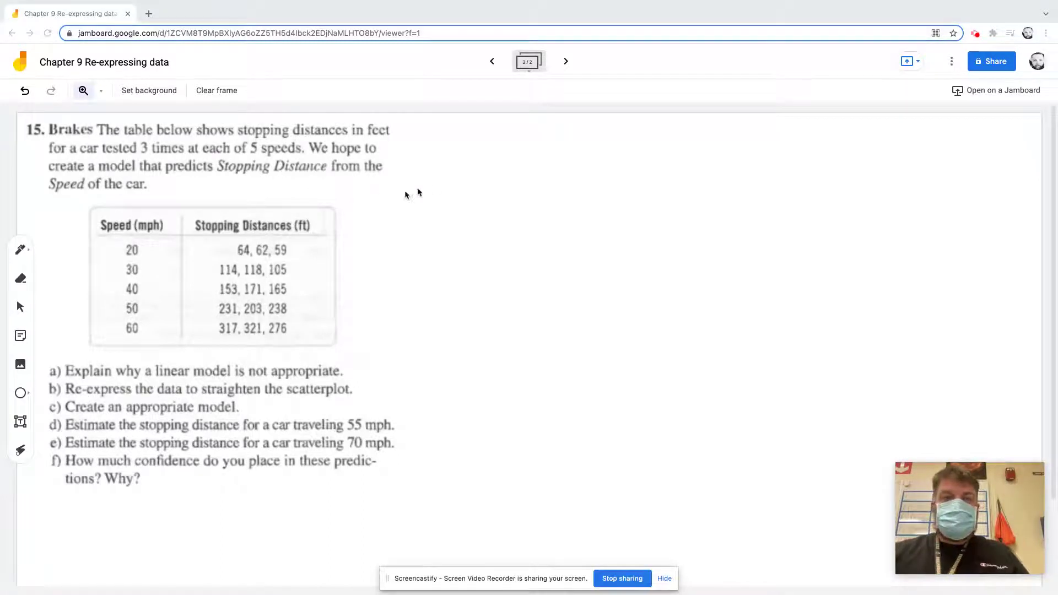
left_click(19, 251)
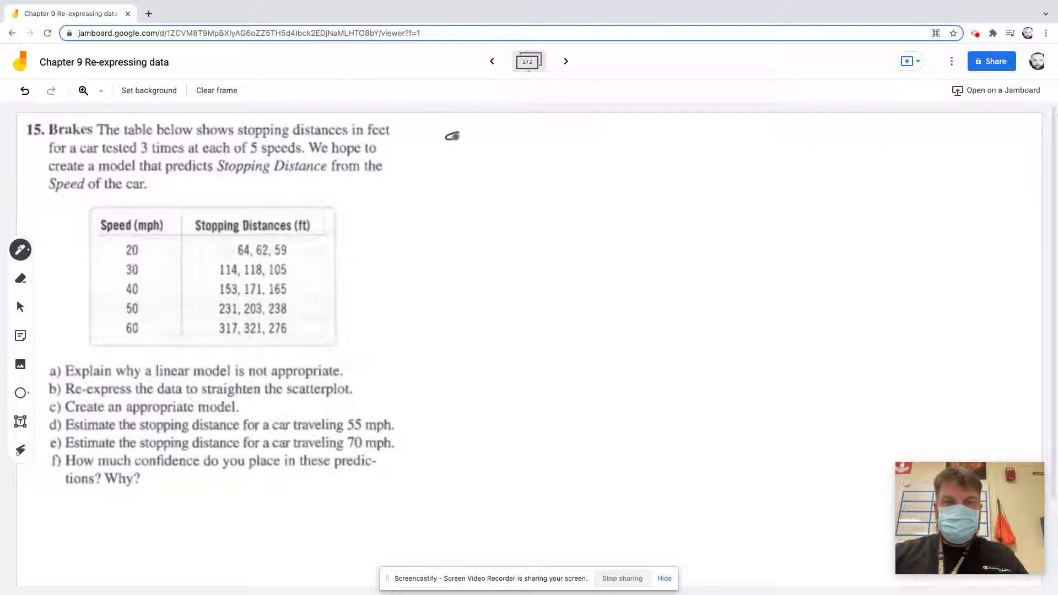
left_click_drag(470, 125, 486, 148)
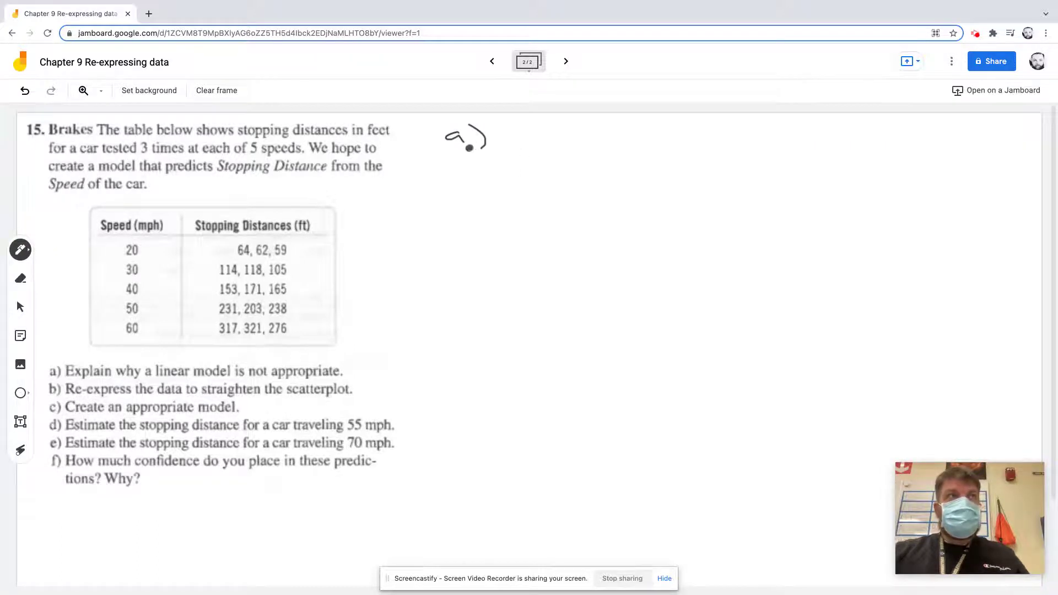
mouse_move(505, 143)
left_mouse_down()
mouse_move(523, 127)
mouse_move(526, 141)
mouse_move(573, 140)
left_mouse_up()
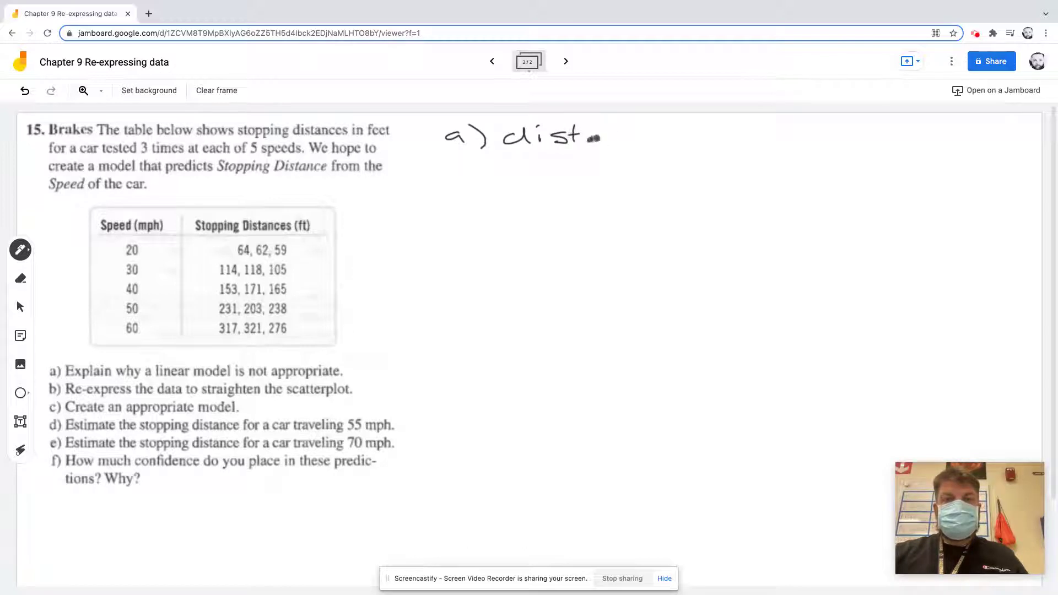
left_click_drag(621, 138, 701, 135)
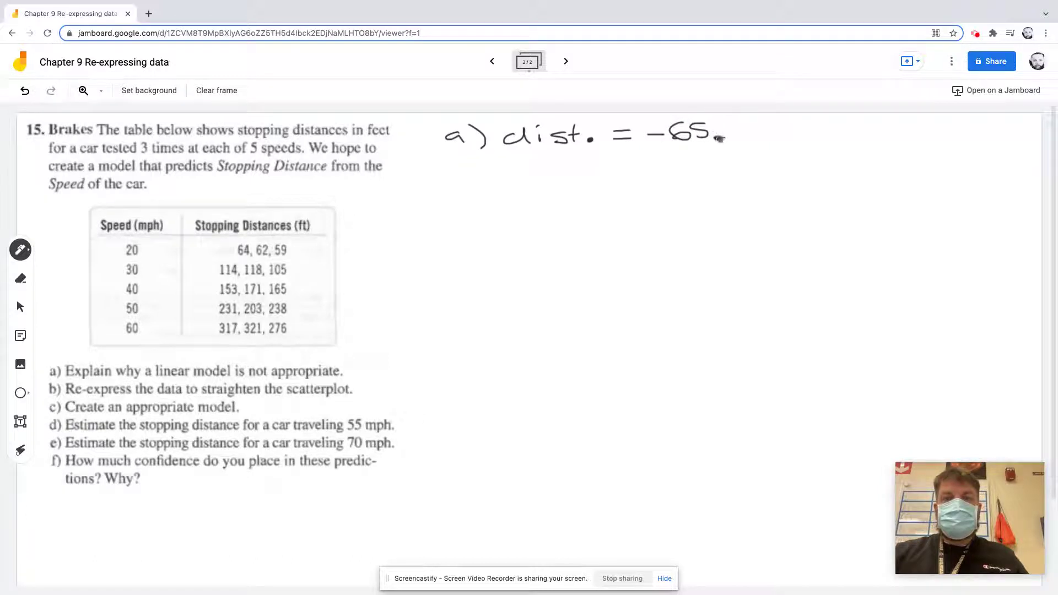
left_click_drag(735, 128, 760, 127)
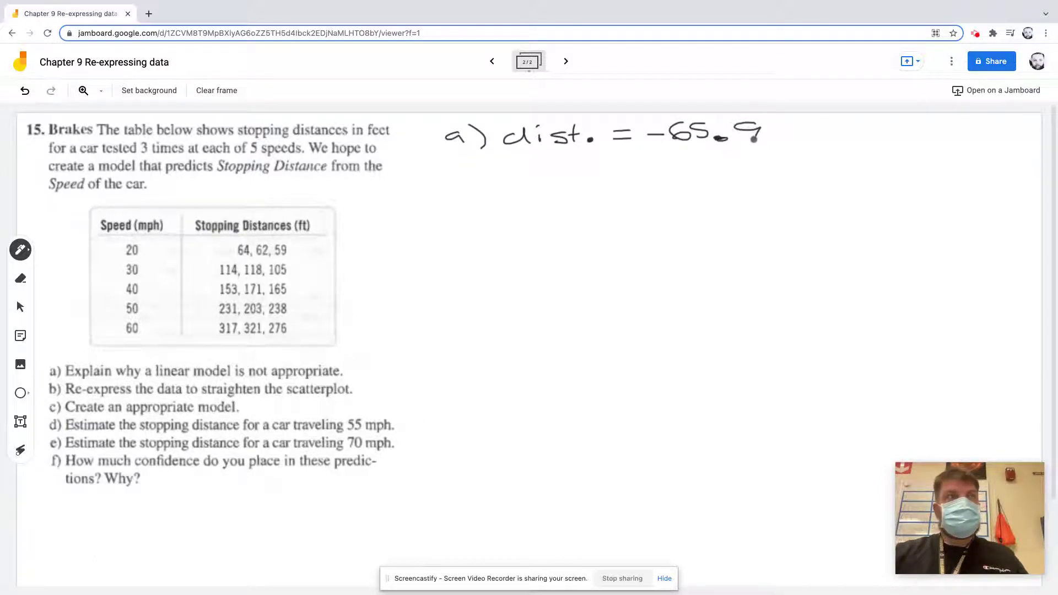
mouse_move(775, 134)
left_mouse_down()
mouse_move(811, 127)
mouse_move(810, 142)
mouse_move(905, 123)
mouse_move(897, 142)
mouse_move(914, 127)
mouse_move(903, 136)
mouse_move(918, 149)
mouse_move(943, 133)
mouse_move(934, 141)
mouse_move(979, 137)
mouse_move(977, 122)
mouse_move(995, 143)
left_mouse_up()
left_click(839, 140)
Step: Handwrite "R² ≈ 96.9%" below the regression equation
mouse_move(511, 166)
left_mouse_down()
mouse_move(513, 189)
mouse_move(522, 159)
mouse_move(533, 175)
mouse_move(521, 182)
mouse_move(537, 185)
mouse_move(560, 159)
mouse_move(597, 176)
mouse_move(597, 191)
mouse_move(621, 170)
mouse_move(635, 190)
mouse_move(654, 177)
left_mouse_up()
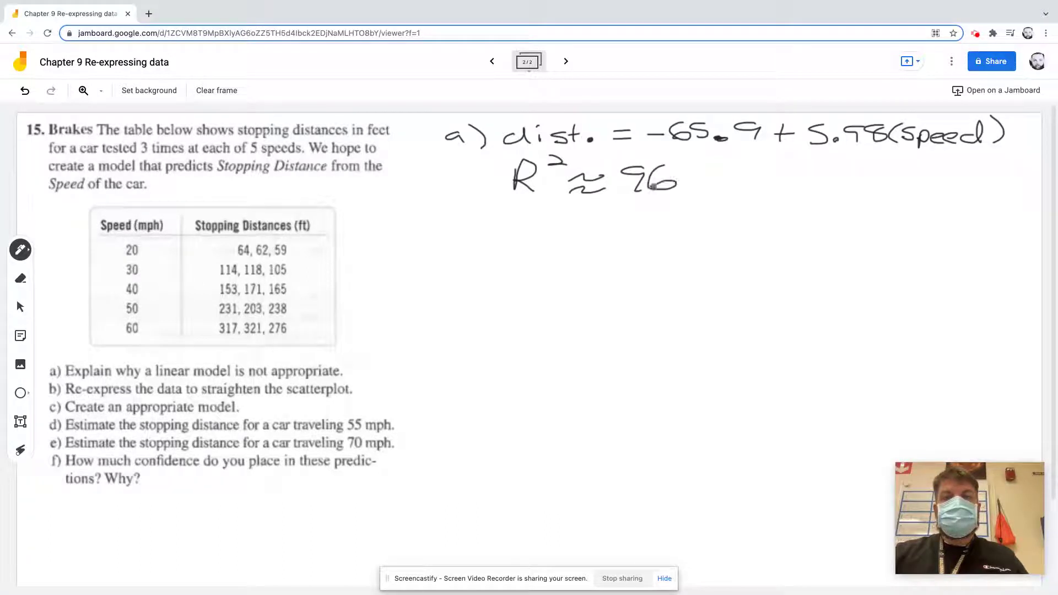
left_click(692, 184)
mouse_move(711, 171)
left_mouse_down()
mouse_move(709, 191)
mouse_move(735, 167)
left_mouse_up()
mouse_move(755, 171)
left_mouse_down()
mouse_move(734, 195)
mouse_move(756, 189)
left_mouse_up()
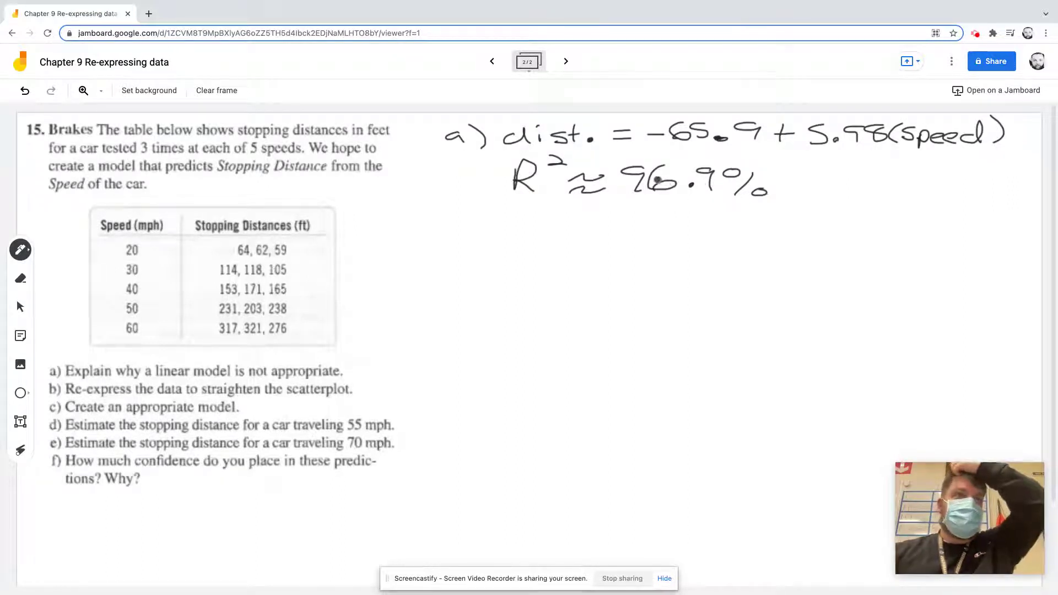
Step: Handwrite the description "strong, positive, straight" below the R² line
mouse_move(503, 218)
left_mouse_down()
mouse_move(492, 235)
mouse_move(524, 235)
mouse_move(529, 220)
mouse_move(639, 248)
mouse_move(680, 227)
mouse_move(667, 234)
mouse_move(755, 238)
mouse_move(764, 225)
left_mouse_up()
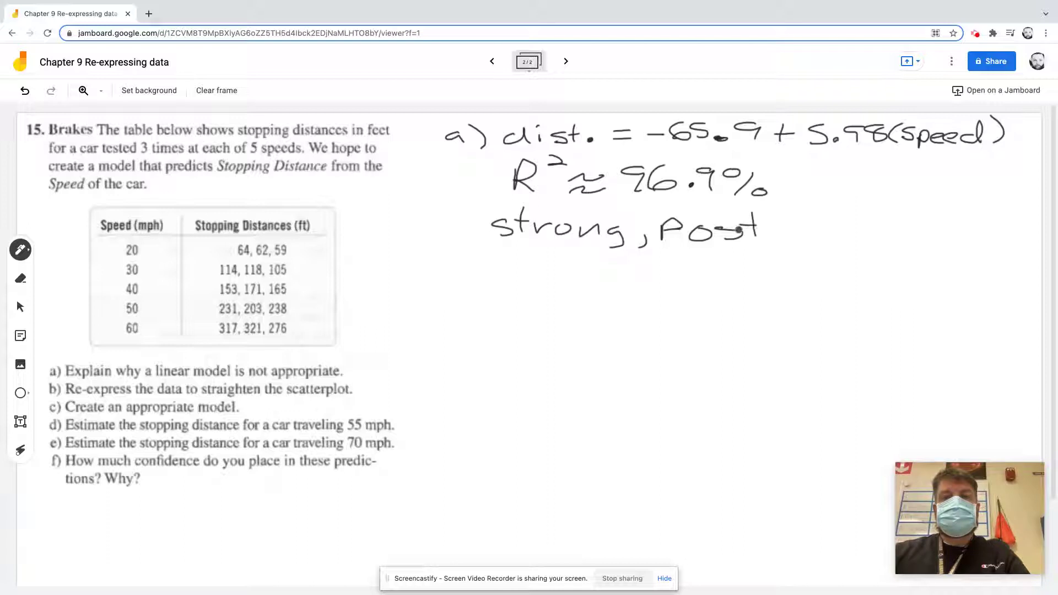
mouse_move(783, 229)
left_mouse_down()
mouse_move(813, 227)
mouse_move(848, 251)
mouse_move(840, 259)
left_mouse_up()
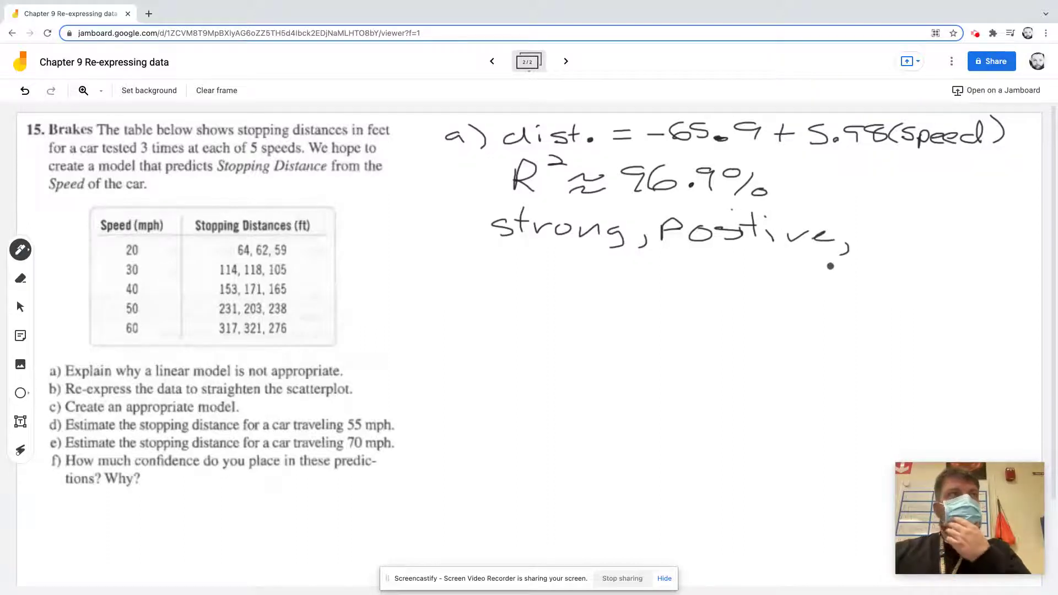
mouse_move(881, 215)
left_mouse_down()
mouse_move(858, 232)
mouse_move(924, 221)
mouse_move(965, 234)
mouse_move(965, 246)
left_mouse_up()
mouse_move(994, 211)
left_mouse_down()
mouse_move(1018, 241)
mouse_move(1034, 235)
left_mouse_up()
left_click_drag(1026, 222, 1041, 221)
left_click(937, 231)
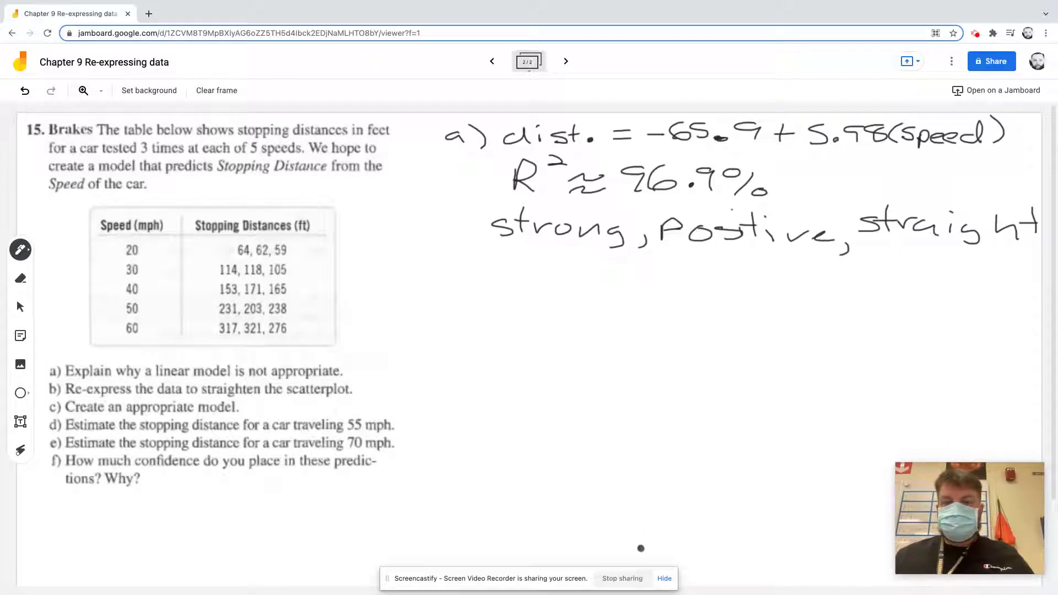
Step: Switch to TI-SmartView CE, display the scatterplot and capture a screenshot of the graph area
left_click(666, 578)
mouse_move(672, 589)
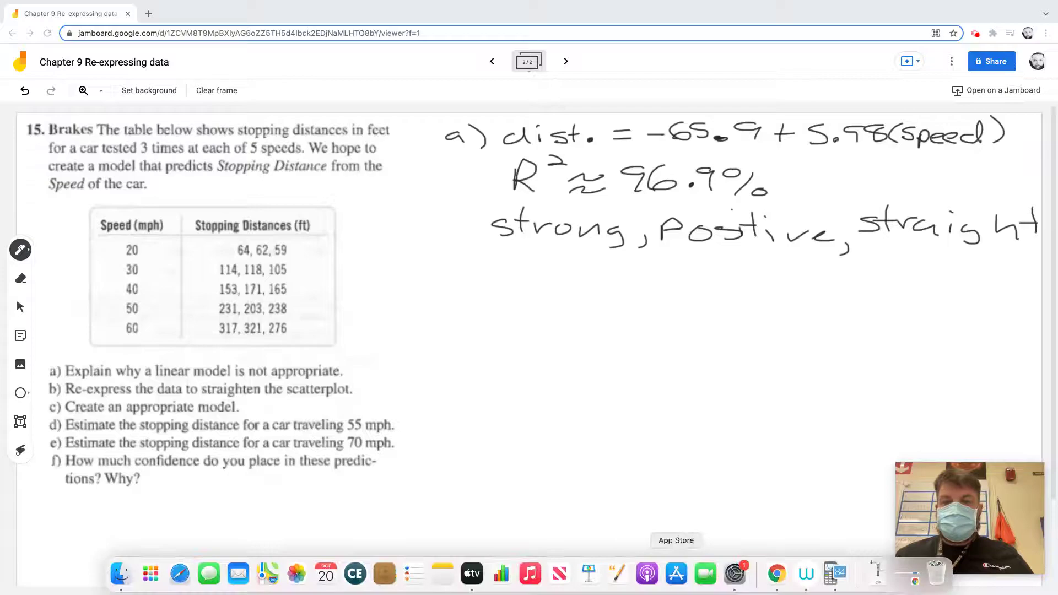
left_click(847, 575)
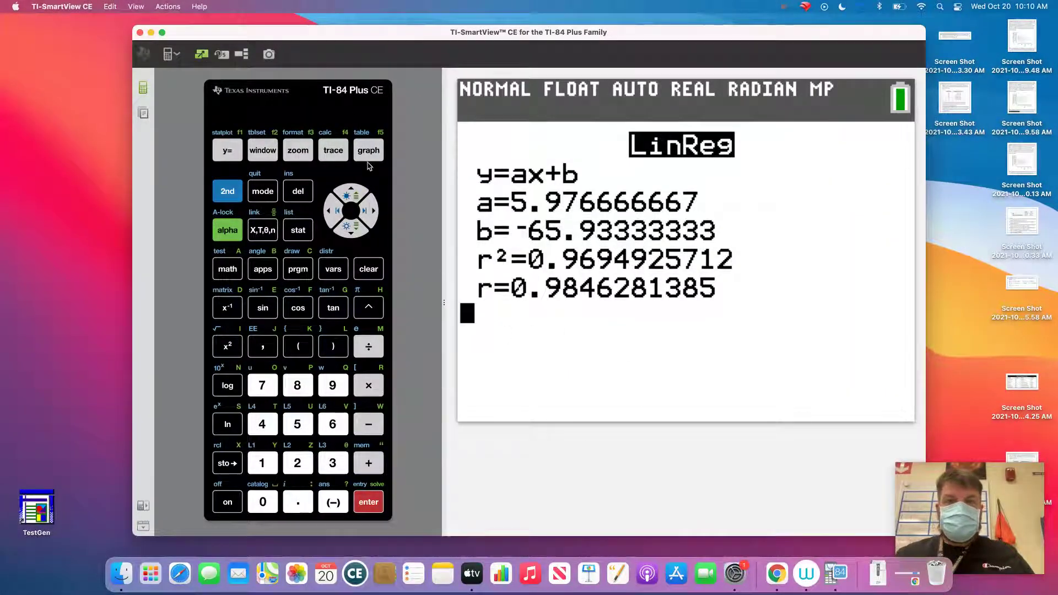
left_click(368, 156)
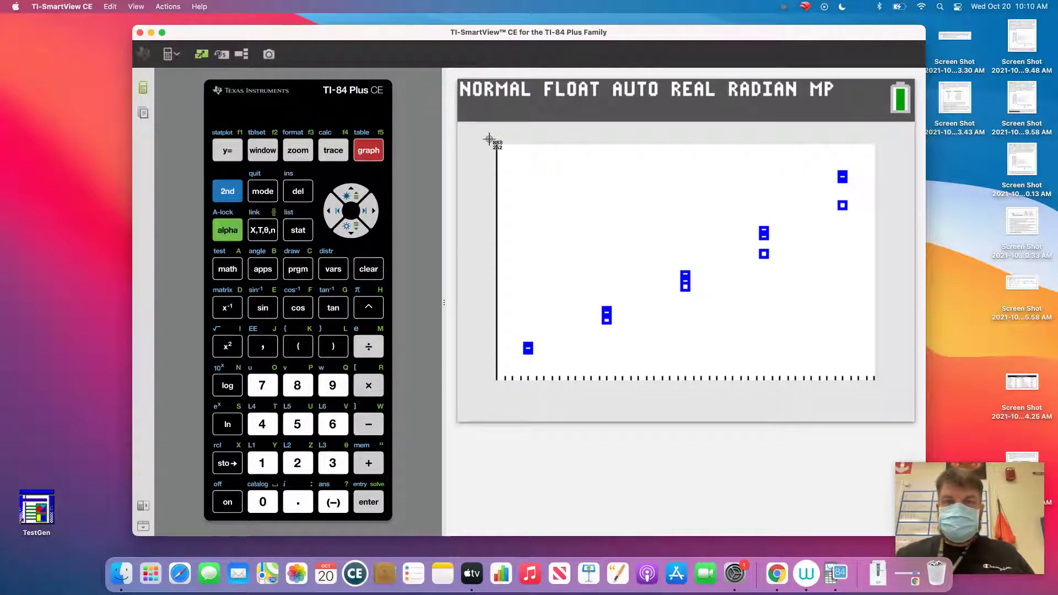
left_click_drag(491, 138, 884, 398)
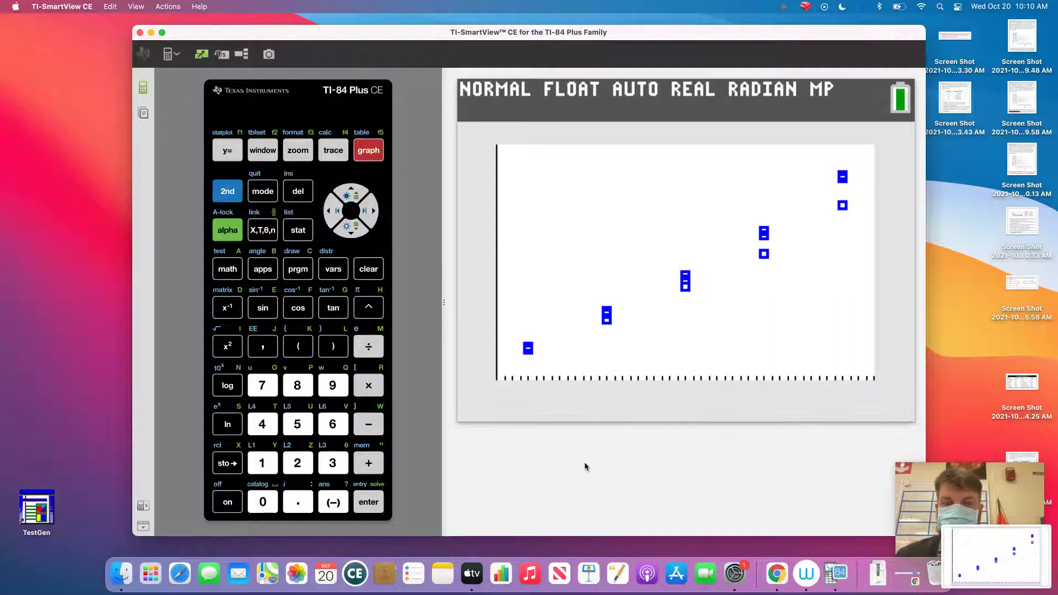
Step: Calculate LinReg(ax+b) again for L1 and L2 with the regression equation stored in Y1
left_click(300, 231)
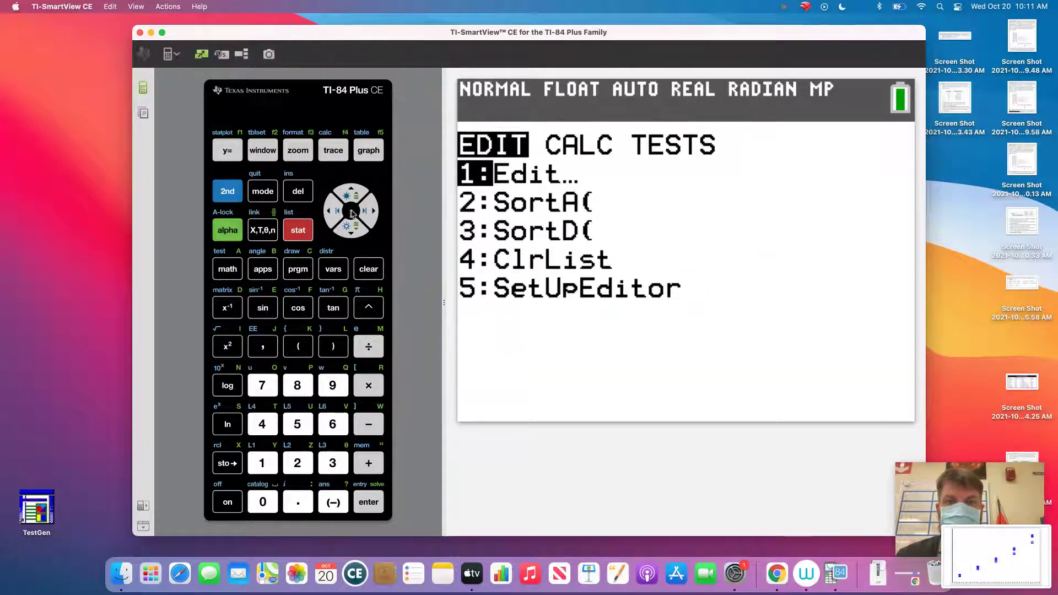
left_click(370, 211)
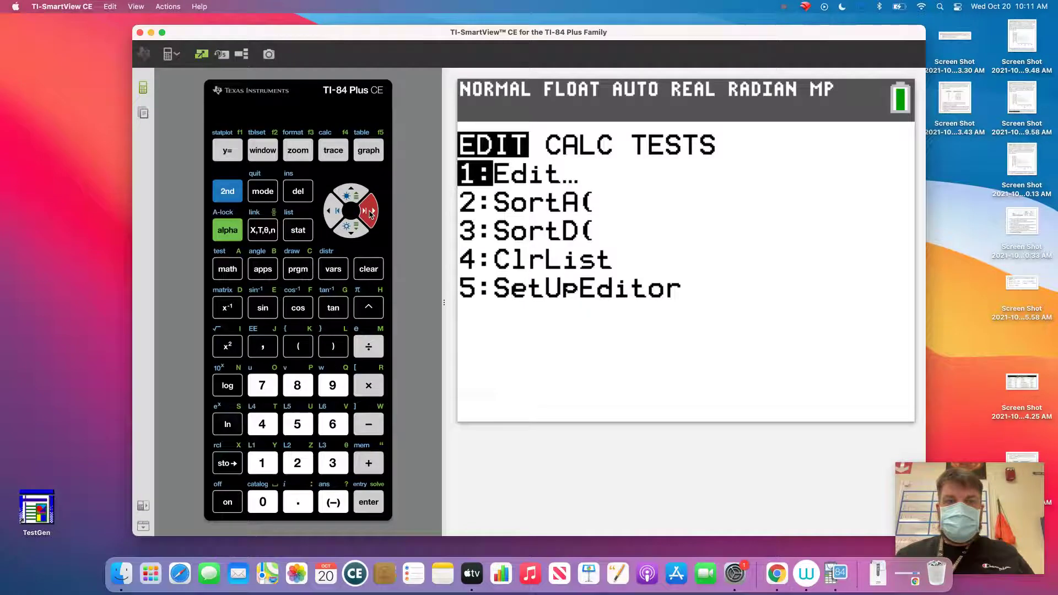
left_click(351, 236)
left_click(351, 235)
left_click(351, 236)
left_click(373, 510)
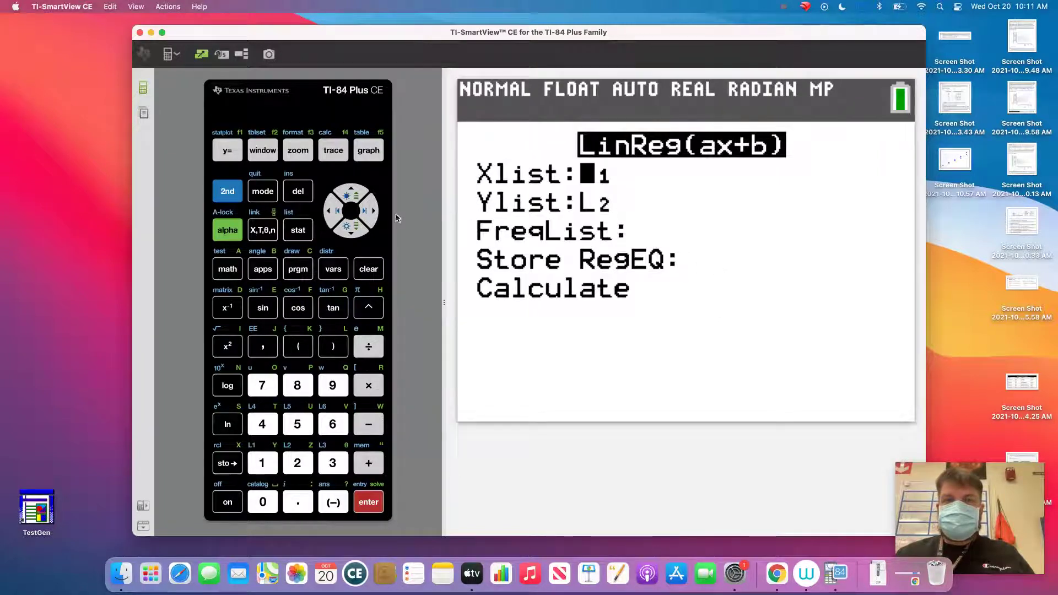
left_click(368, 211)
left_click(351, 230)
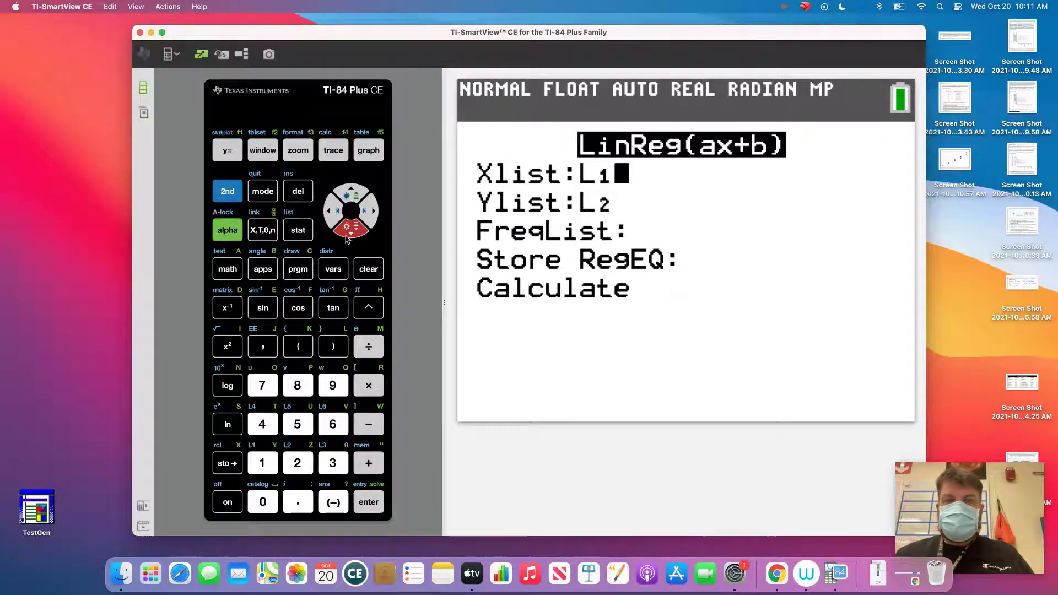
left_click(350, 231)
left_click(350, 230)
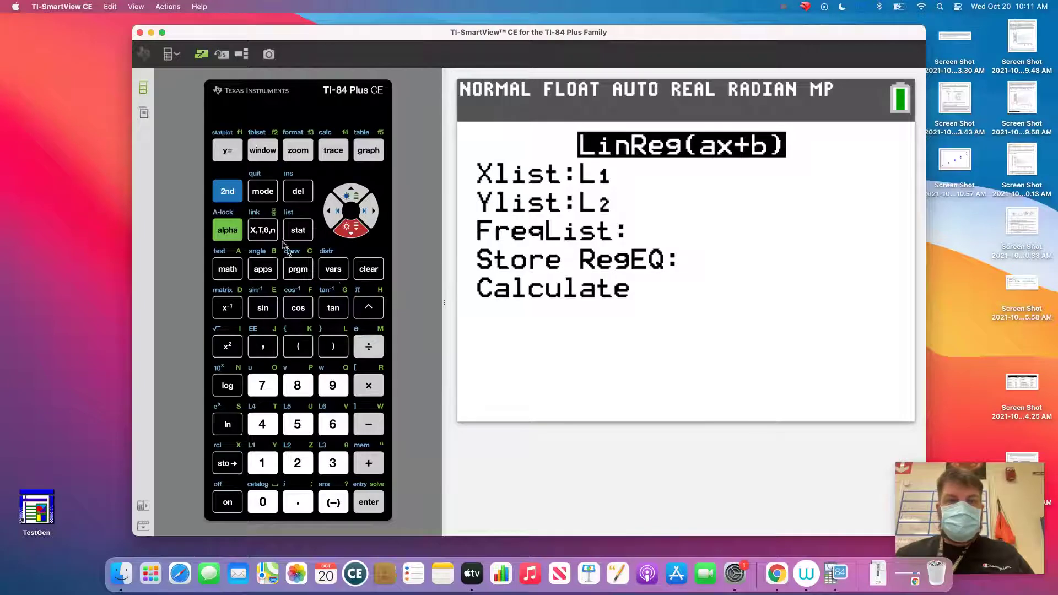
left_click(337, 271)
left_click(369, 211)
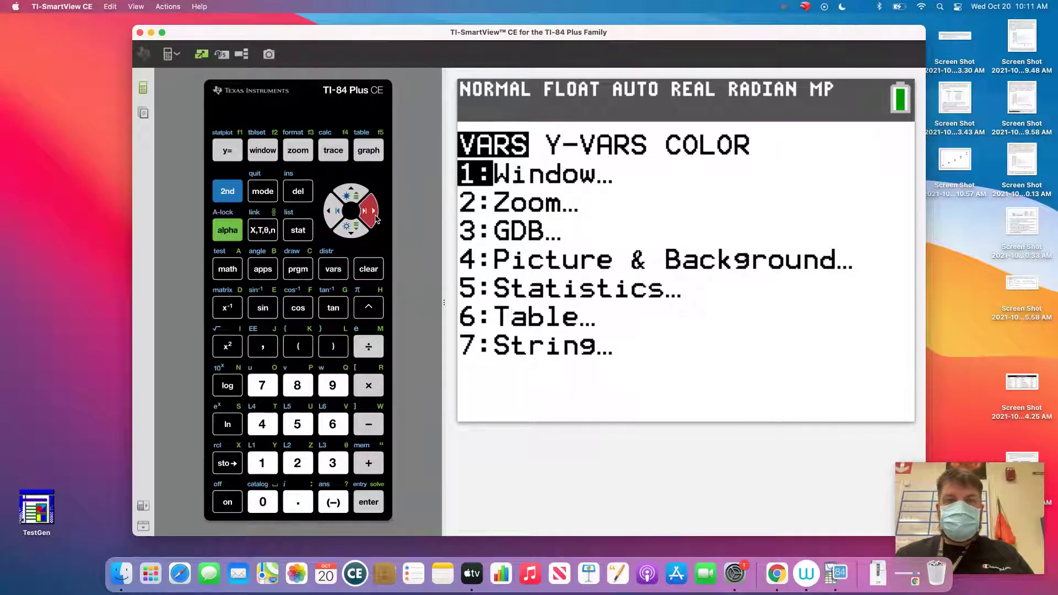
left_click(368, 502)
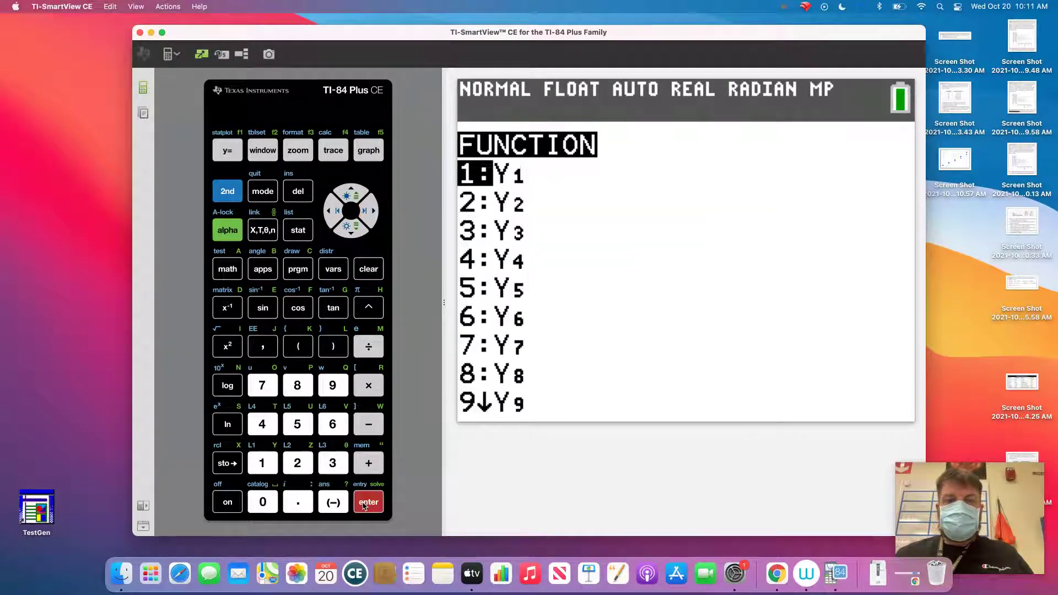
left_click(368, 502)
left_click(362, 507)
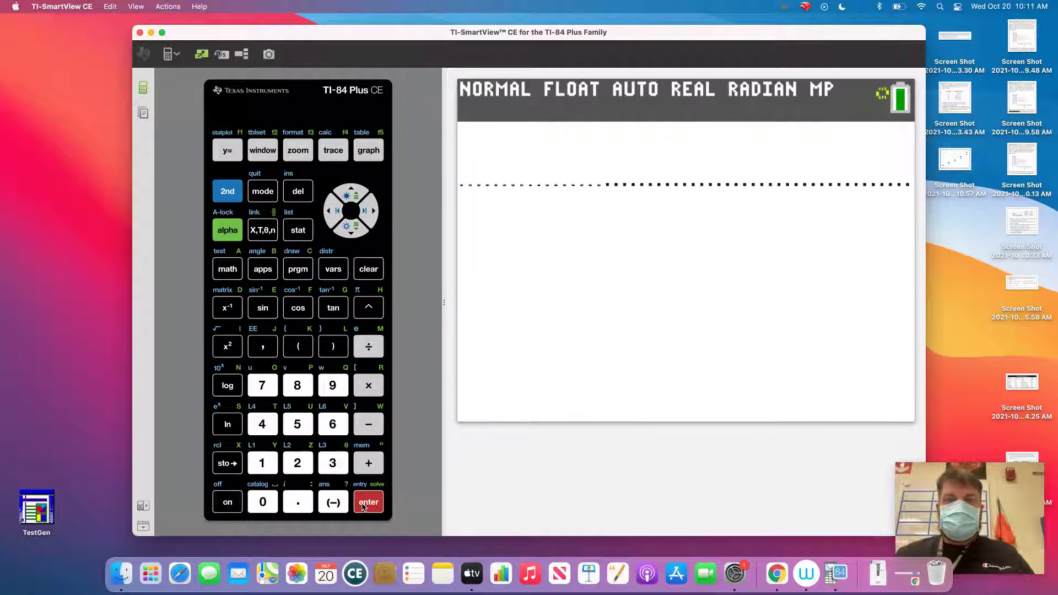
Step: Graph the scatterplot with its regression line and capture a screenshot of the graph area
left_click(371, 151)
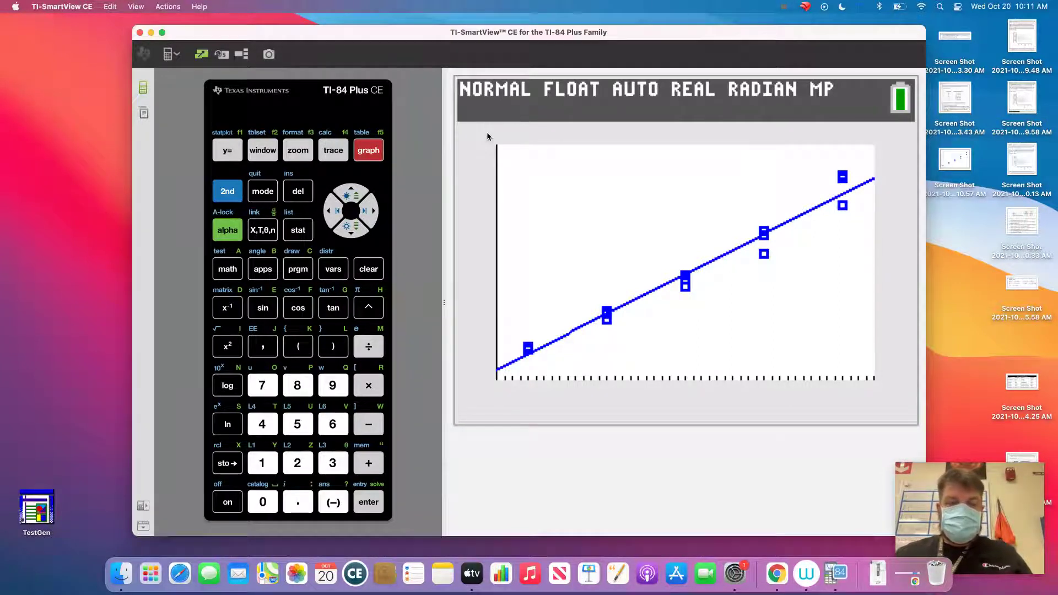
key("super+shift+4")
left_click_drag(490, 135, 882, 388)
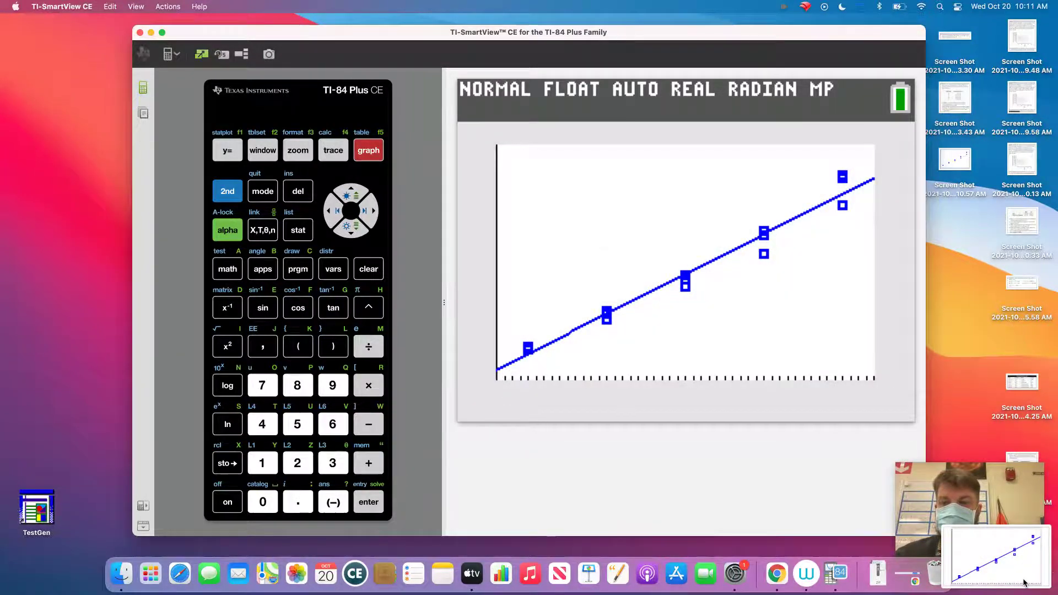
Step: Copy the regression-line graph screenshot, switch to Jamboard, paste it onto the frame and close the screenshot preview
left_click(1024, 583)
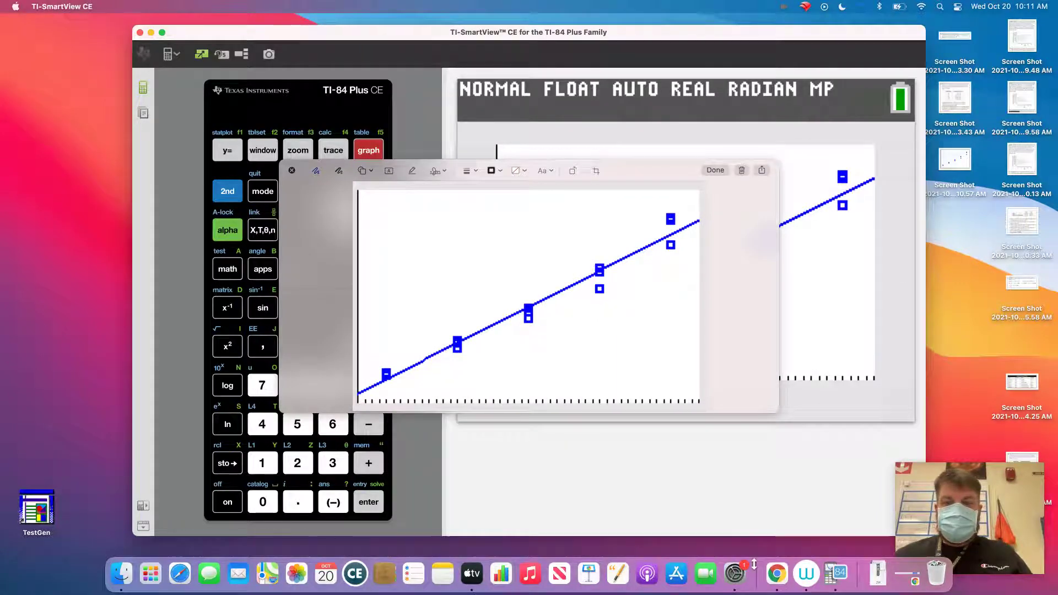
left_click(776, 573)
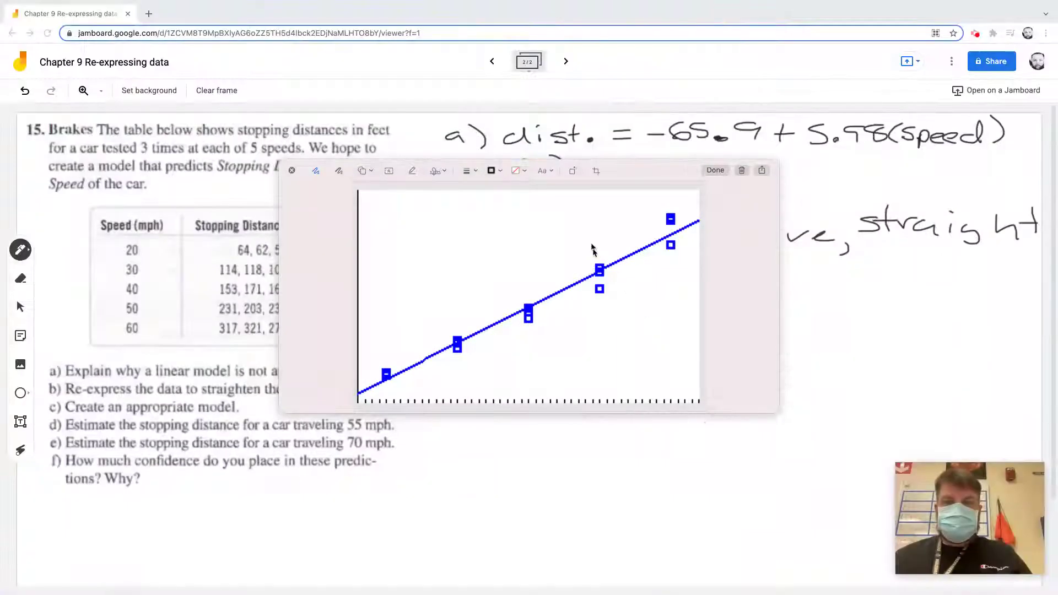
key("super+v")
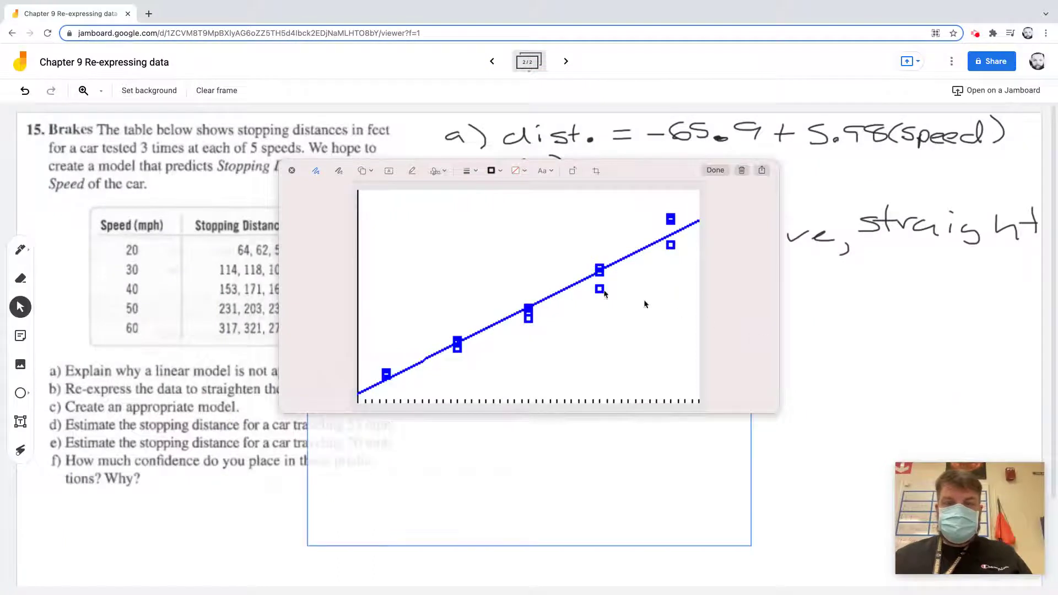
left_click(292, 171)
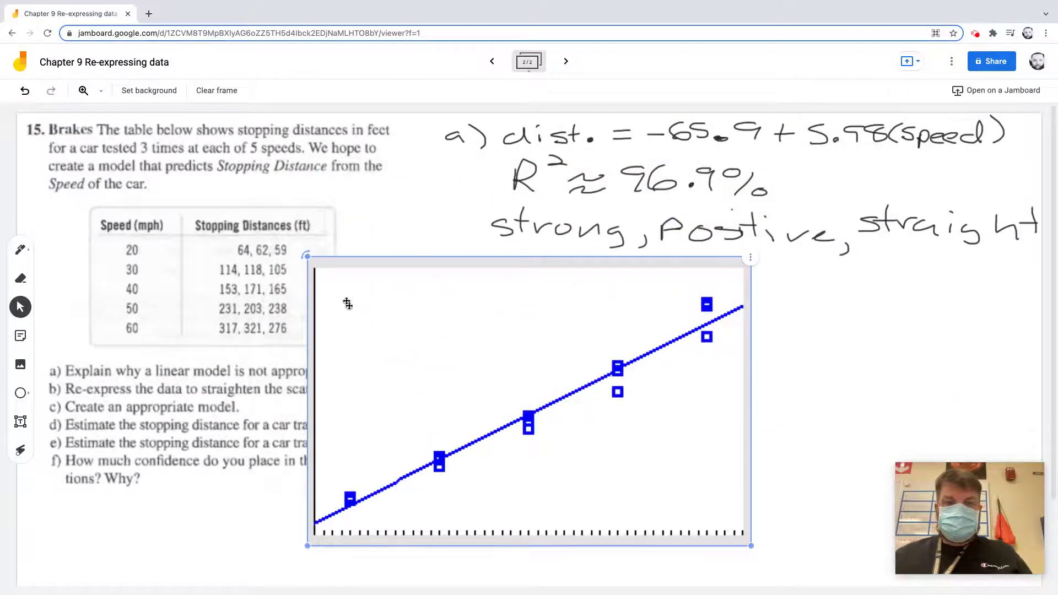
Step: Shrink the pasted regression graph and place it directly below the "strong, positive, straight" description
left_click_drag(755, 544, 567, 426)
left_click(403, 307)
left_click_drag(404, 307, 578, 302)
left_click(831, 338)
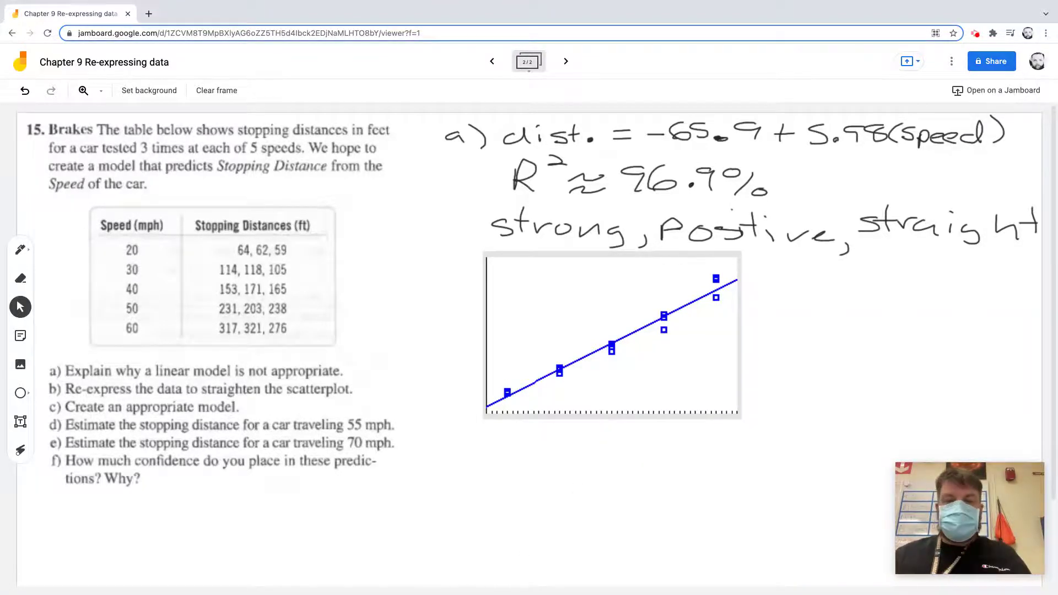
Step: Switch to TI-SmartView CE and open the stat list editor at the L3 heading
left_click(838, 573)
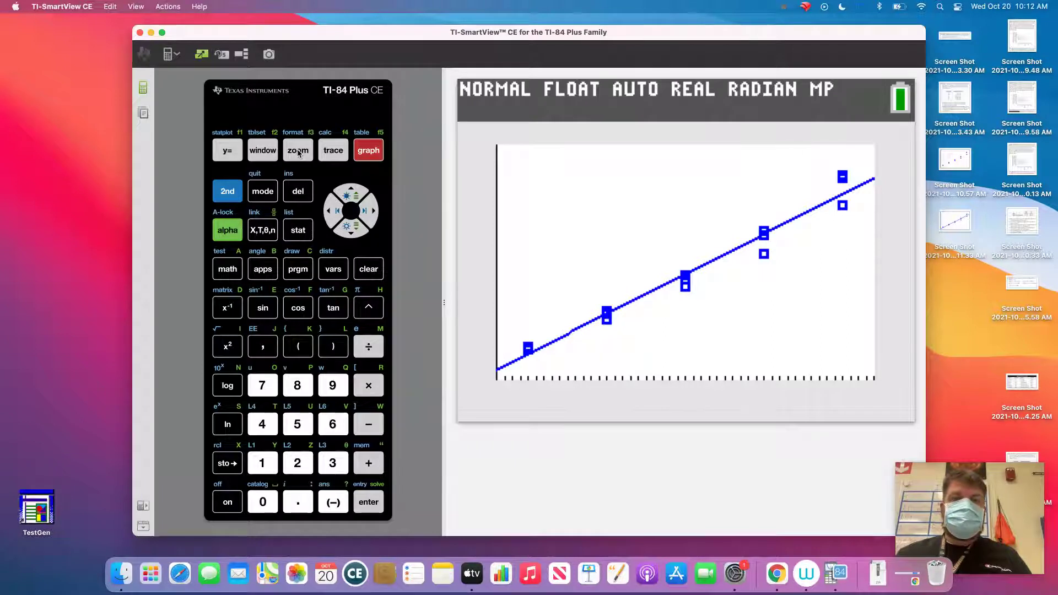
left_click(296, 232)
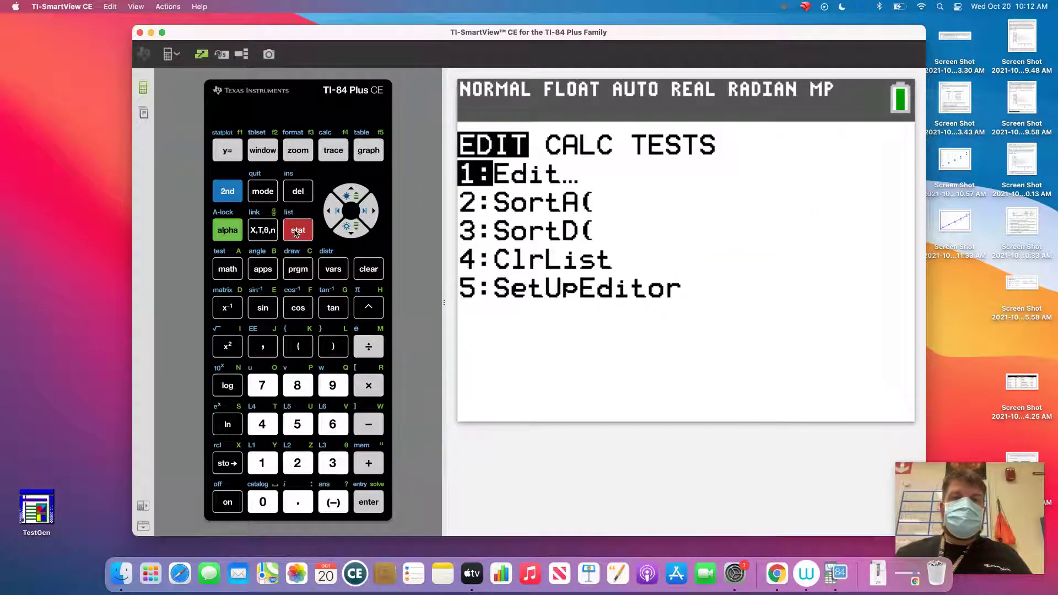
left_click(369, 502)
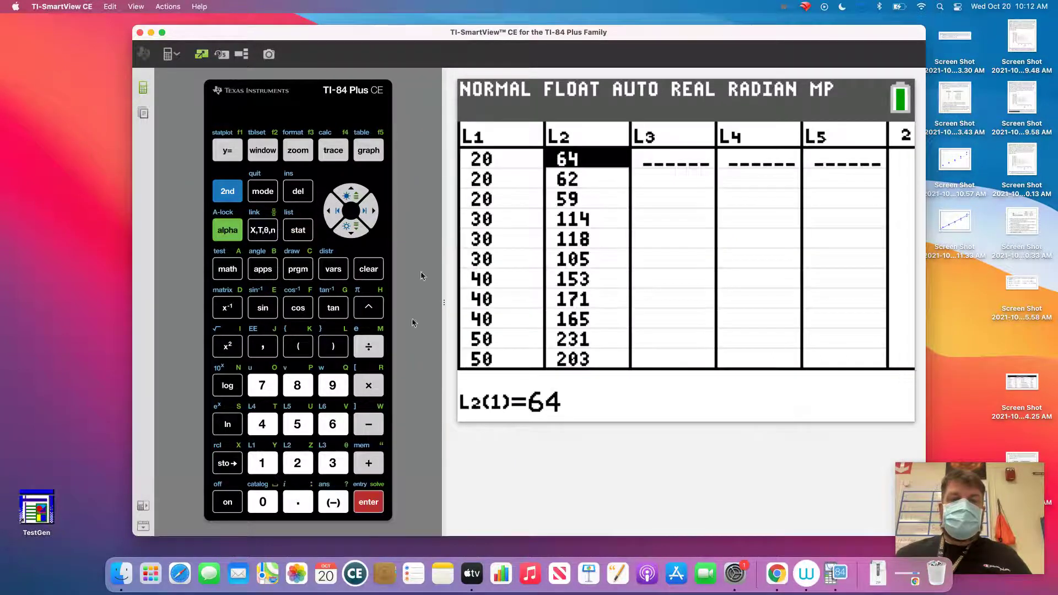
left_click(375, 212)
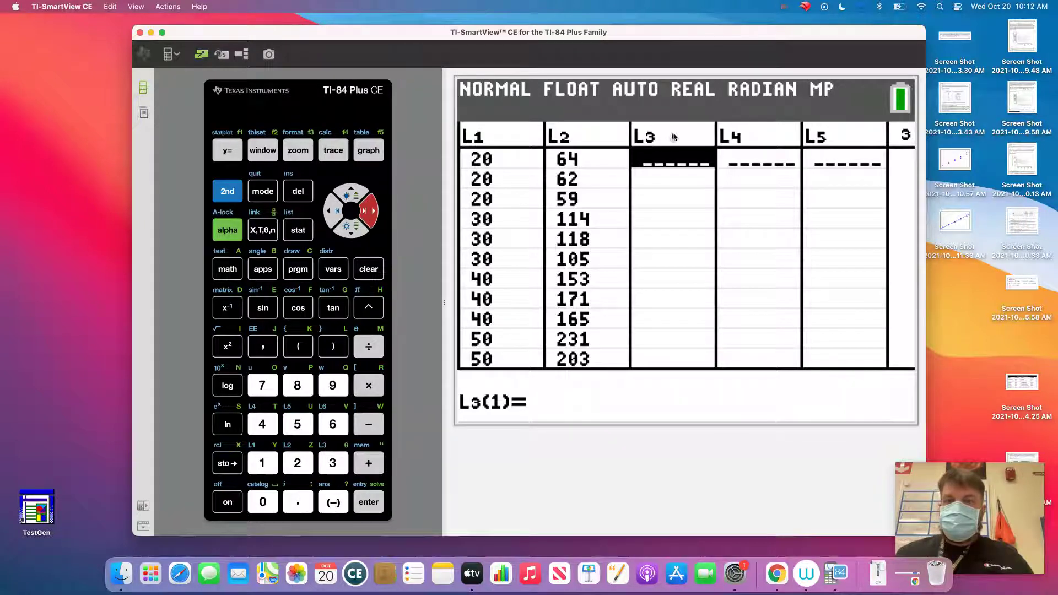
left_click(359, 191)
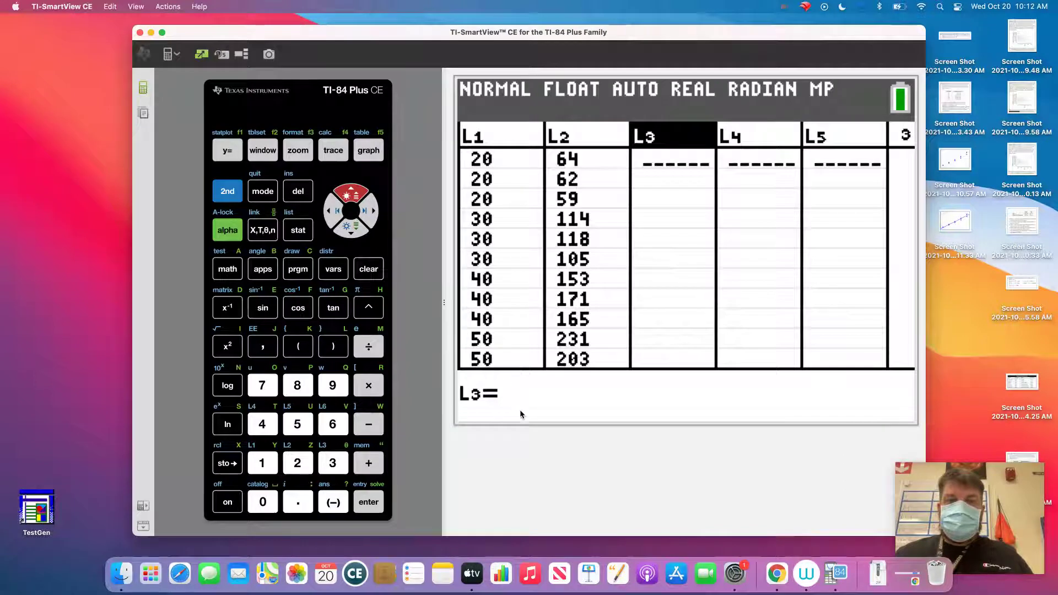
Step: Fill list L3 with the predicted stopping distances using the formula -65.9+5.98*L1
left_click(364, 503)
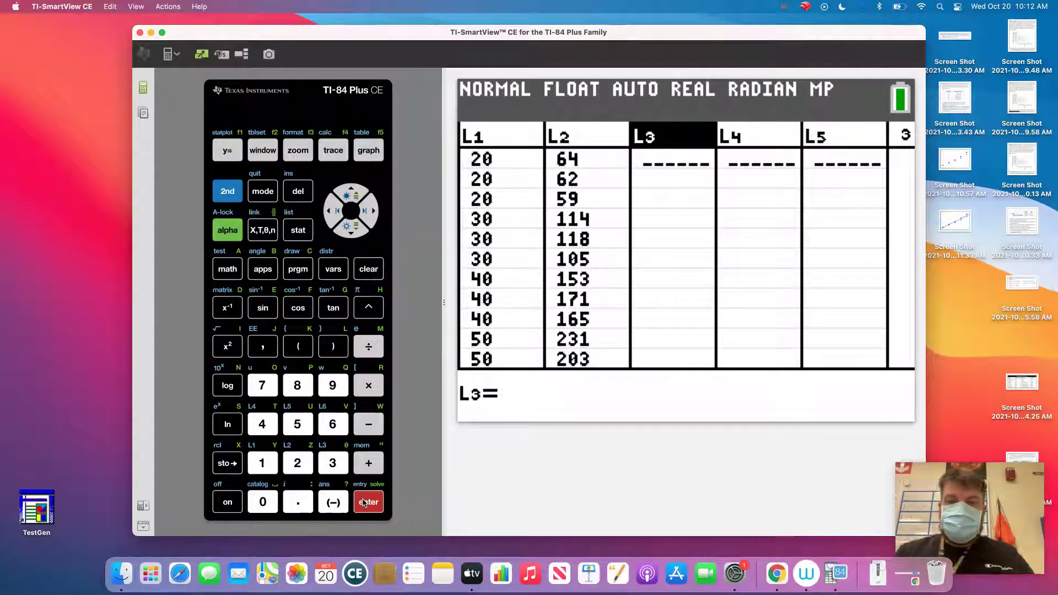
left_click(333, 502)
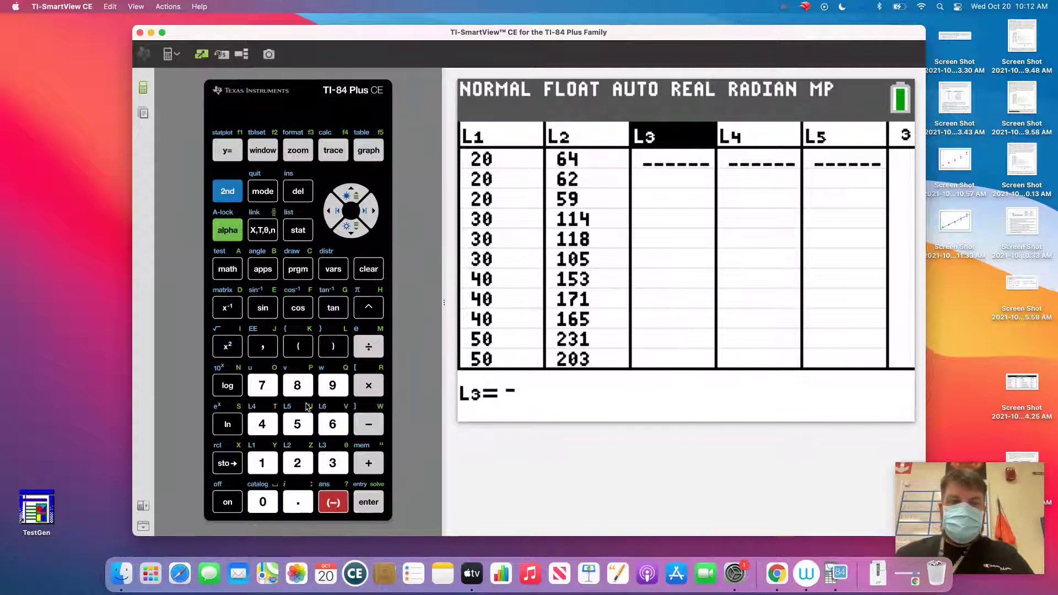
left_click(325, 427)
left_click(300, 425)
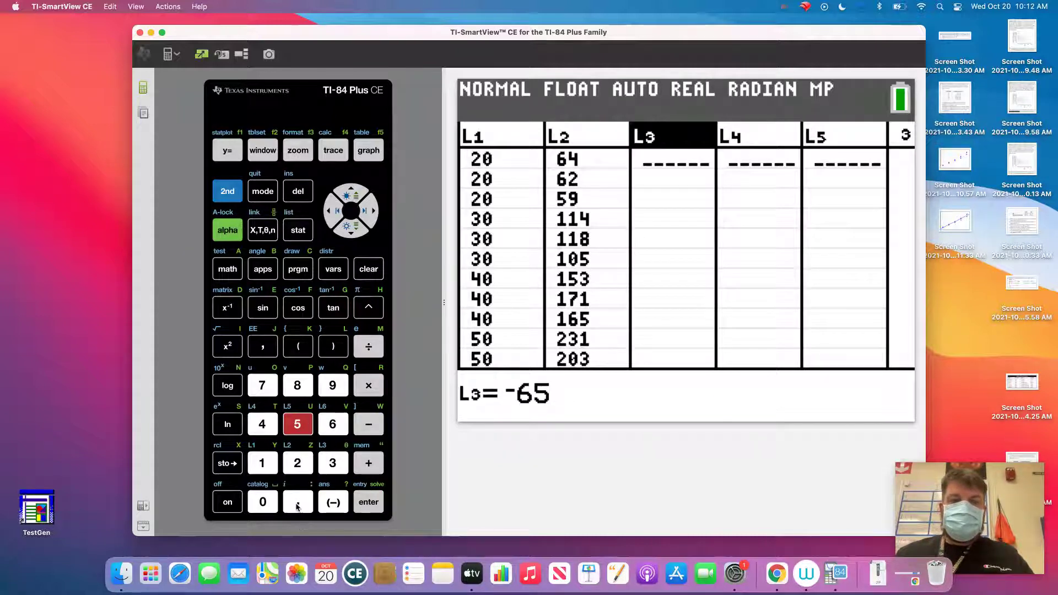
left_click(298, 504)
left_click(333, 385)
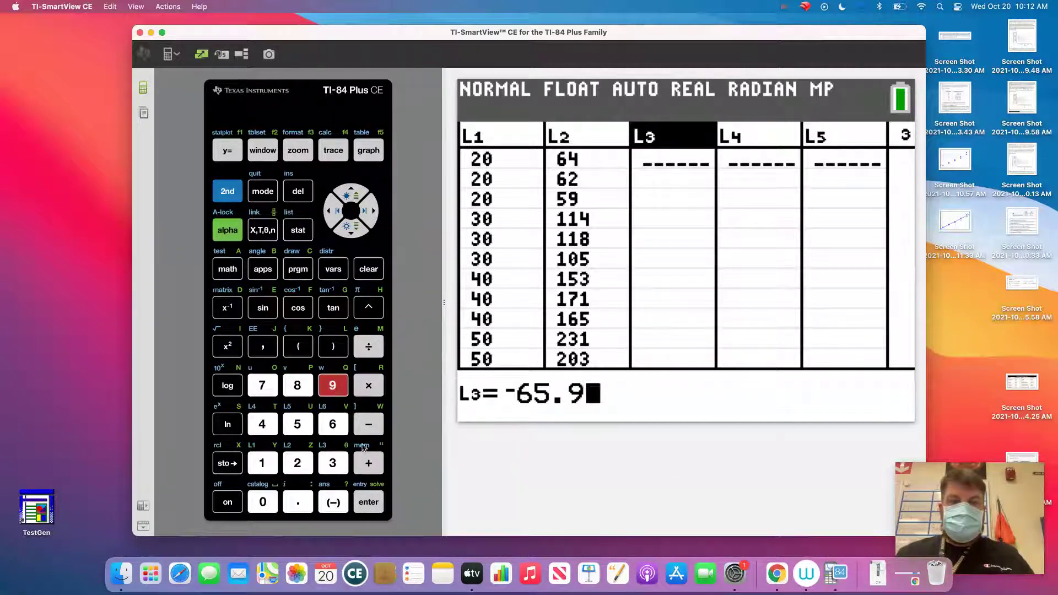
left_click(368, 461)
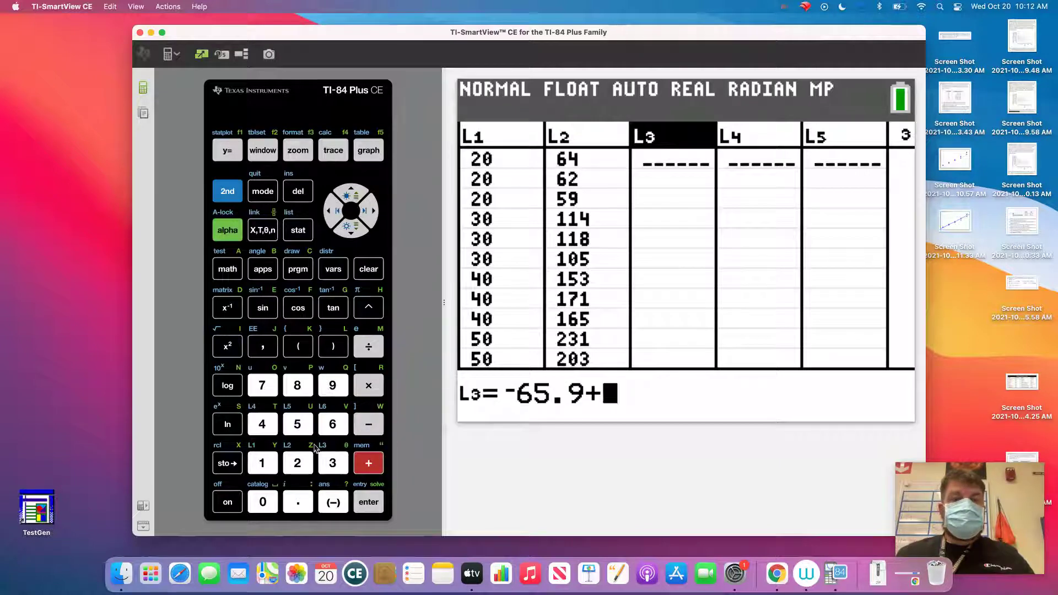
left_click(297, 423)
left_click(298, 502)
left_click(329, 387)
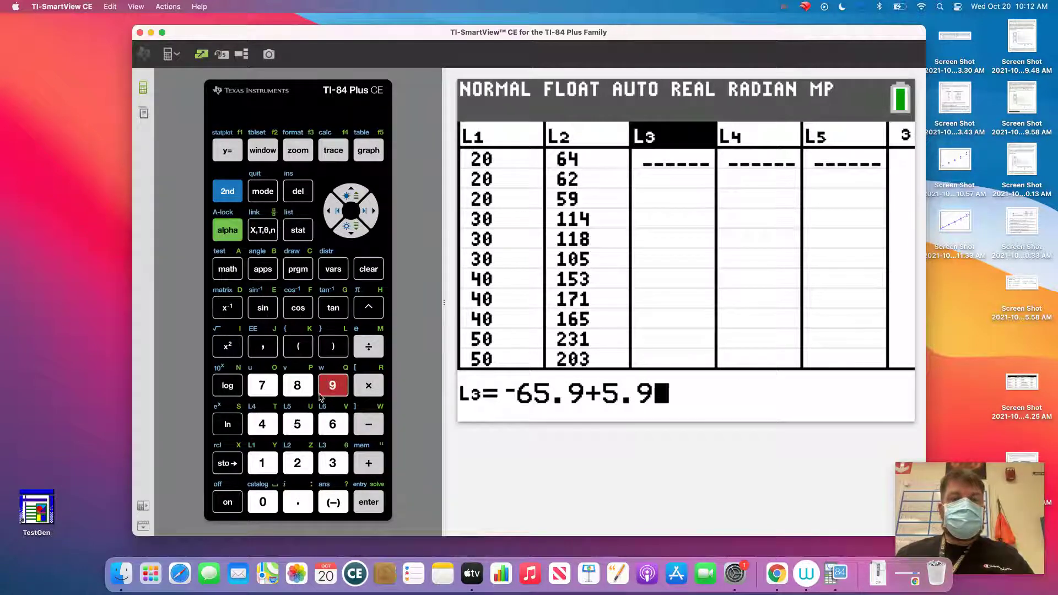
left_click(309, 391)
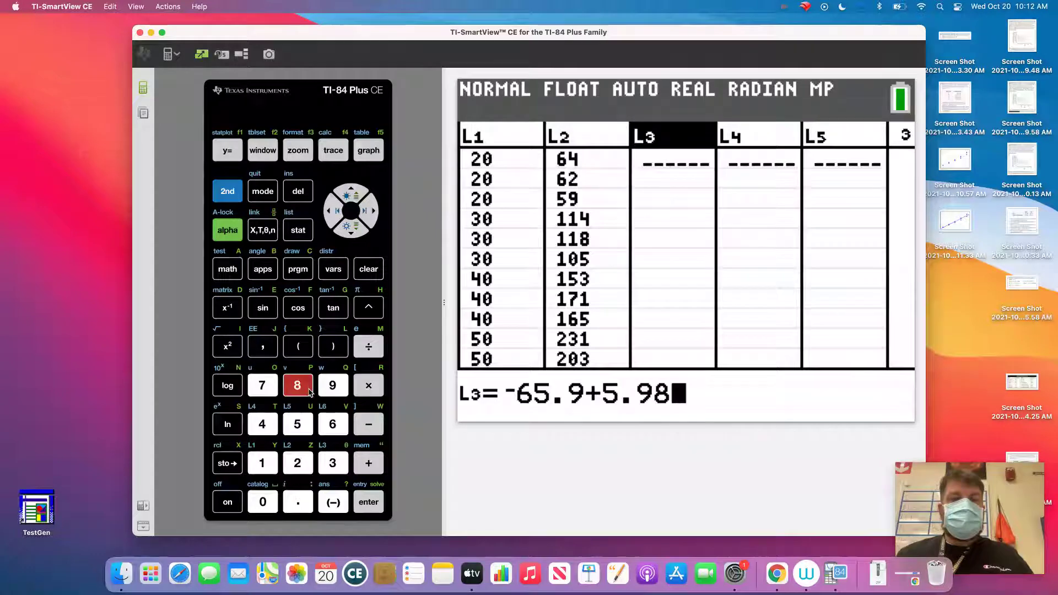
left_click(372, 388)
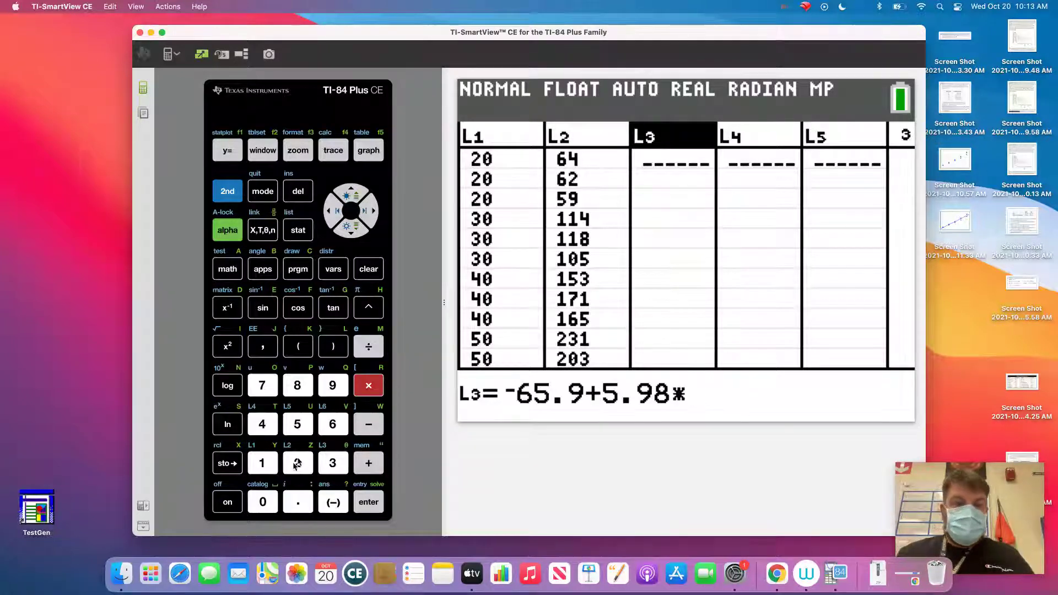
left_click(227, 191)
left_click(263, 463)
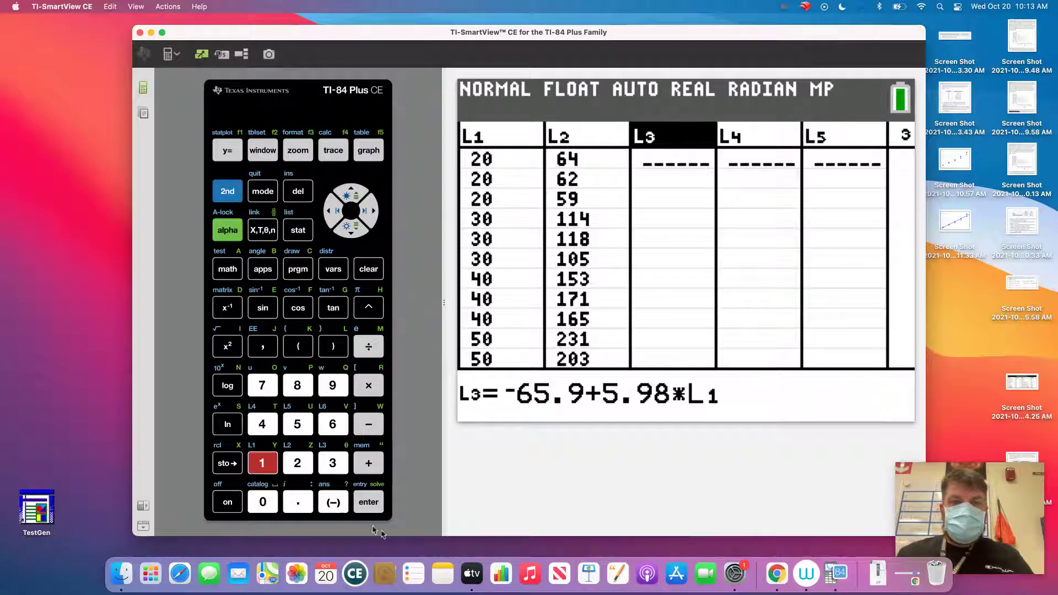
left_click(367, 502)
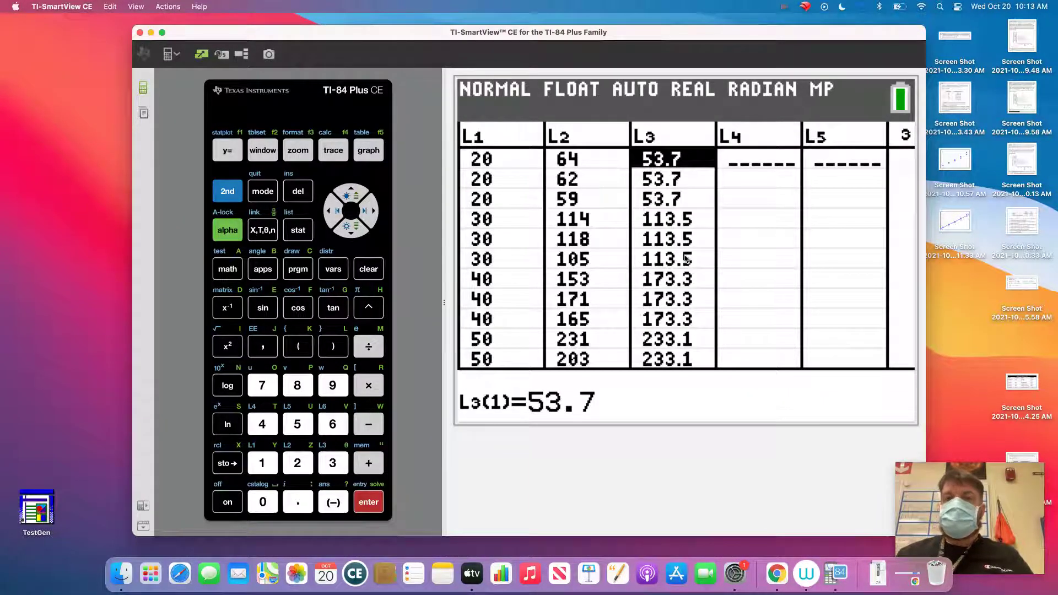
Step: Fill list L4 with the residuals using the formula L2-L3
left_click(358, 202)
left_click(357, 198)
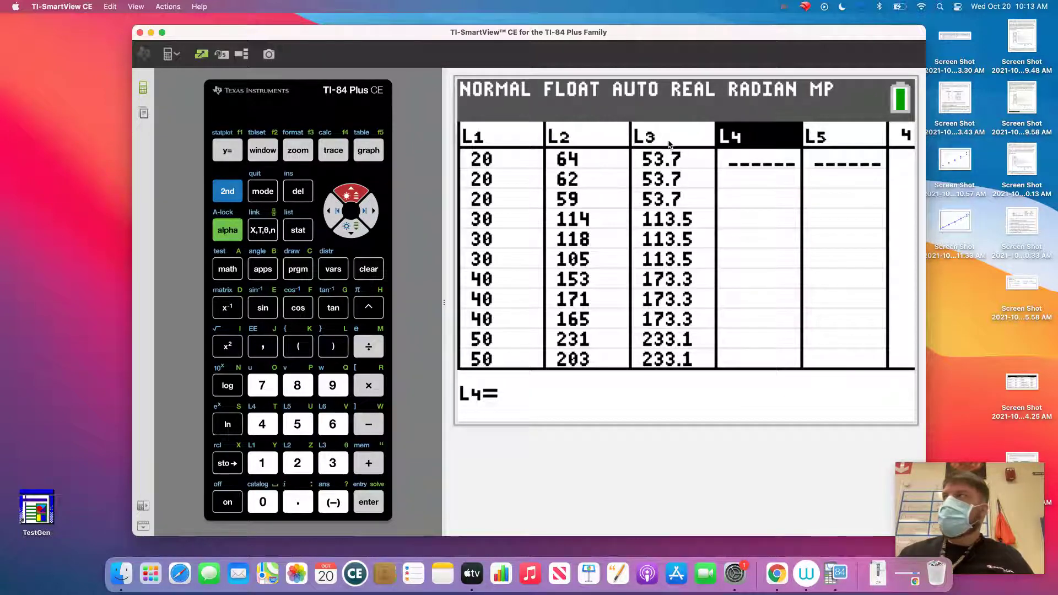
left_click(365, 499)
left_click(226, 193)
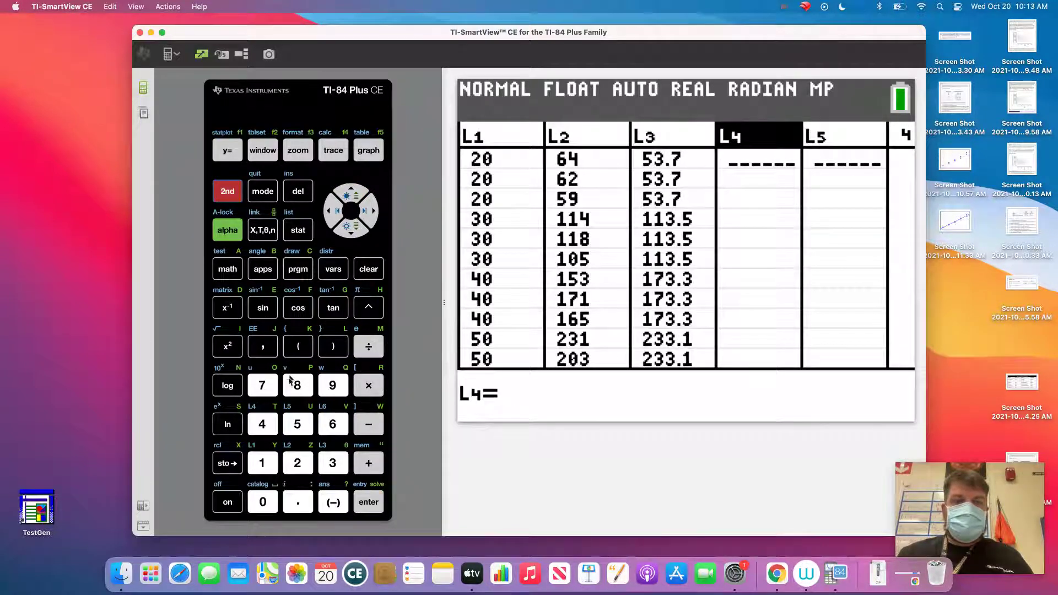
left_click(295, 460)
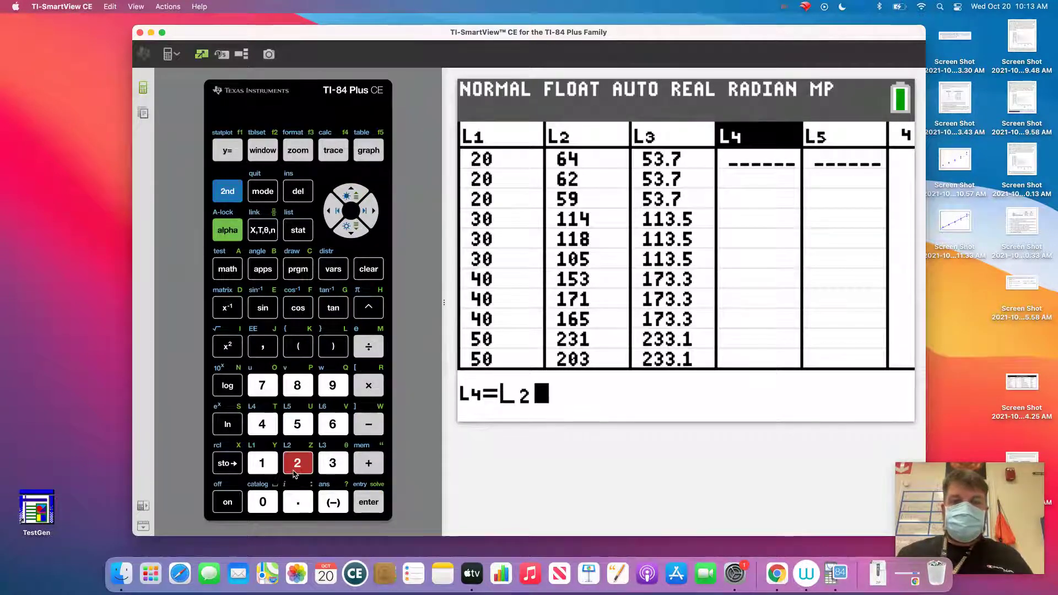
left_click(370, 430)
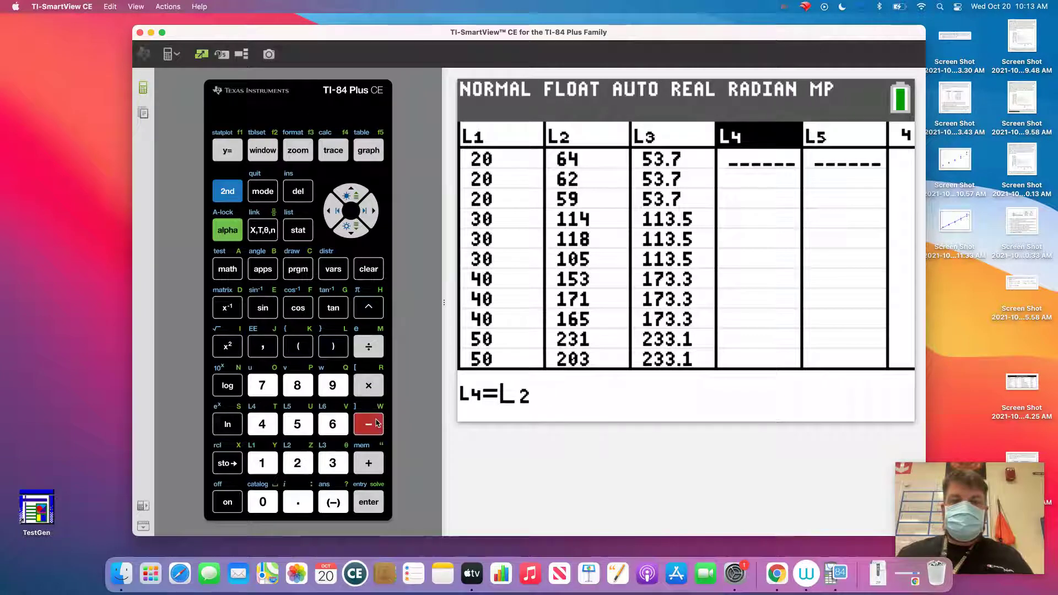
left_click(228, 194)
left_click(332, 463)
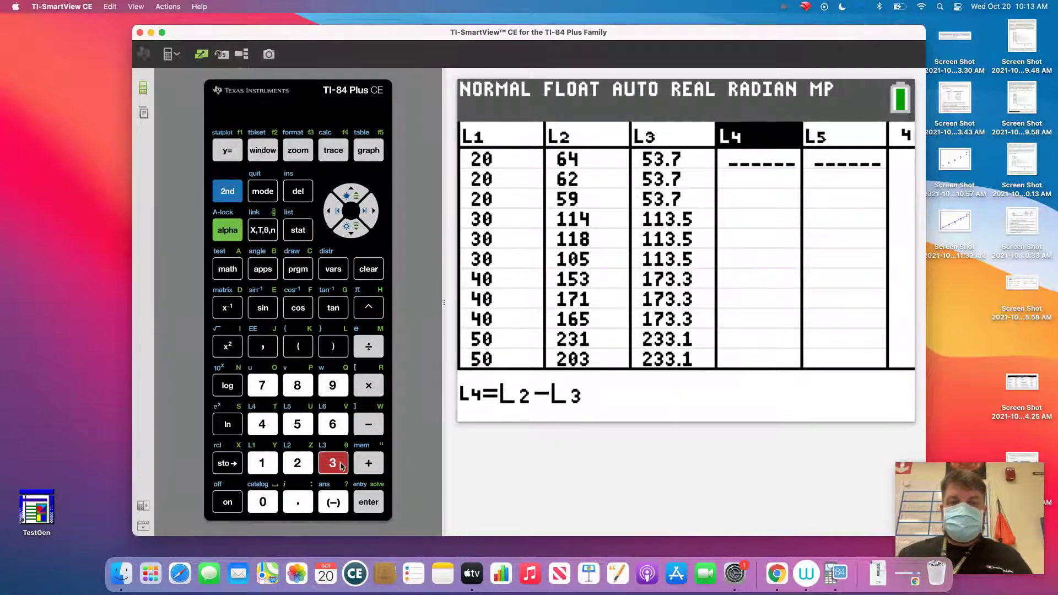
left_click(379, 511)
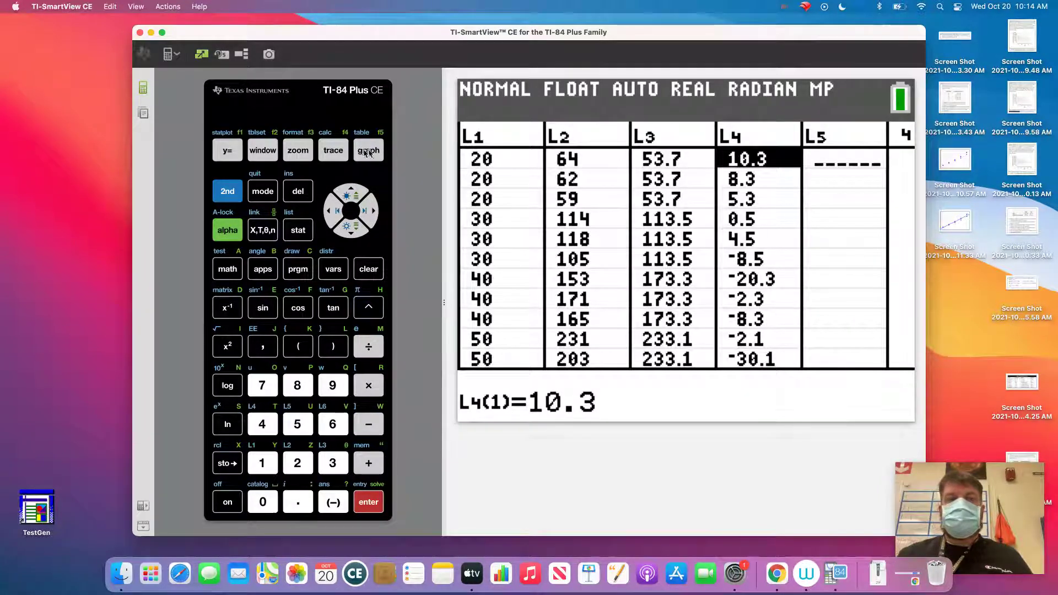
Step: Turn off Plot1, the scatterplot of L1 and L2, in the stat plot settings
left_click(235, 191)
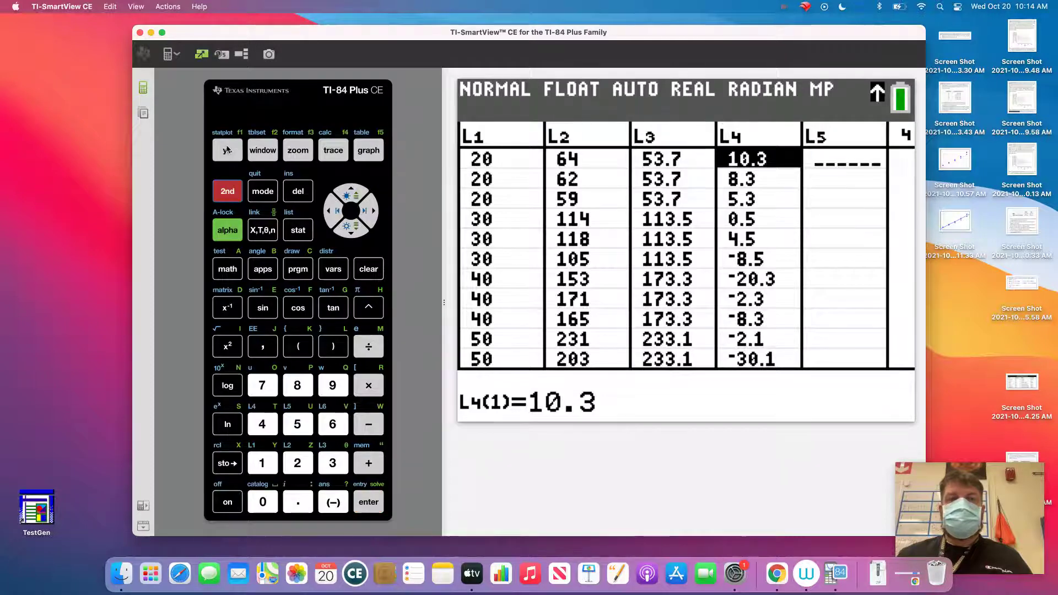
left_click(229, 151)
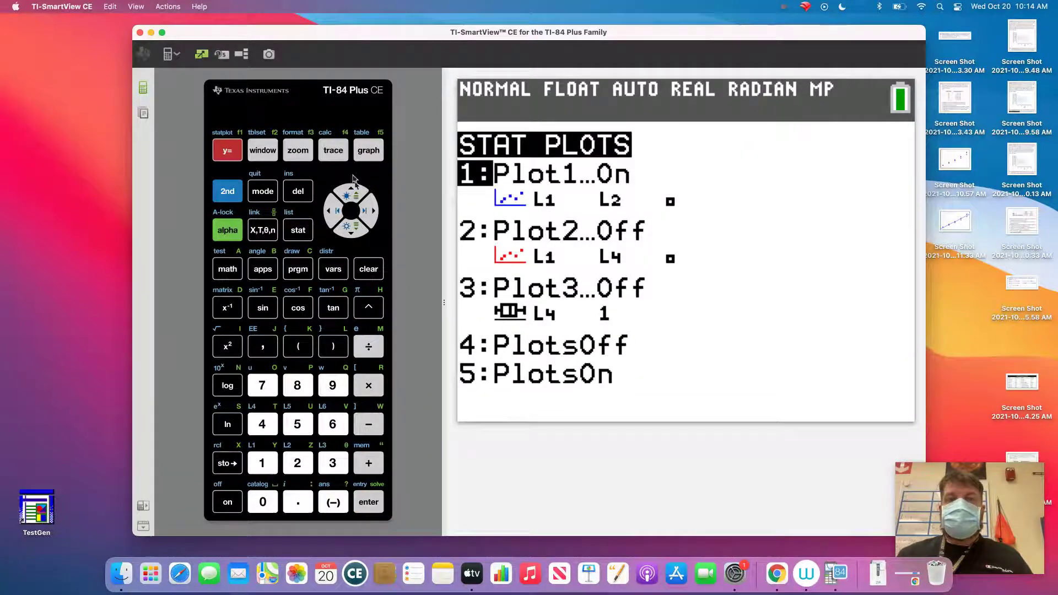
left_click(377, 219)
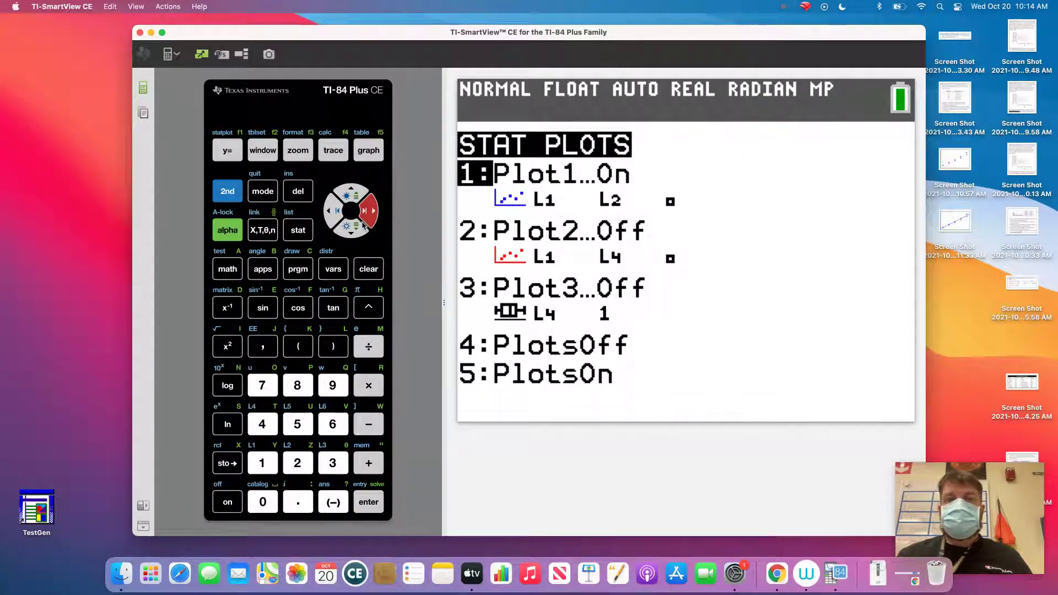
left_click(370, 511)
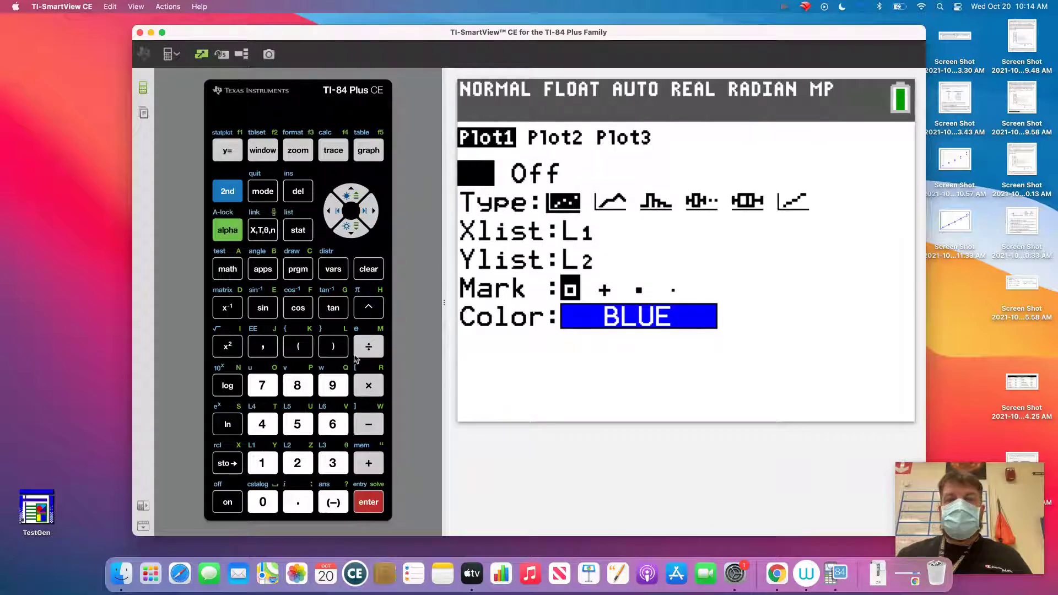
left_click(379, 213)
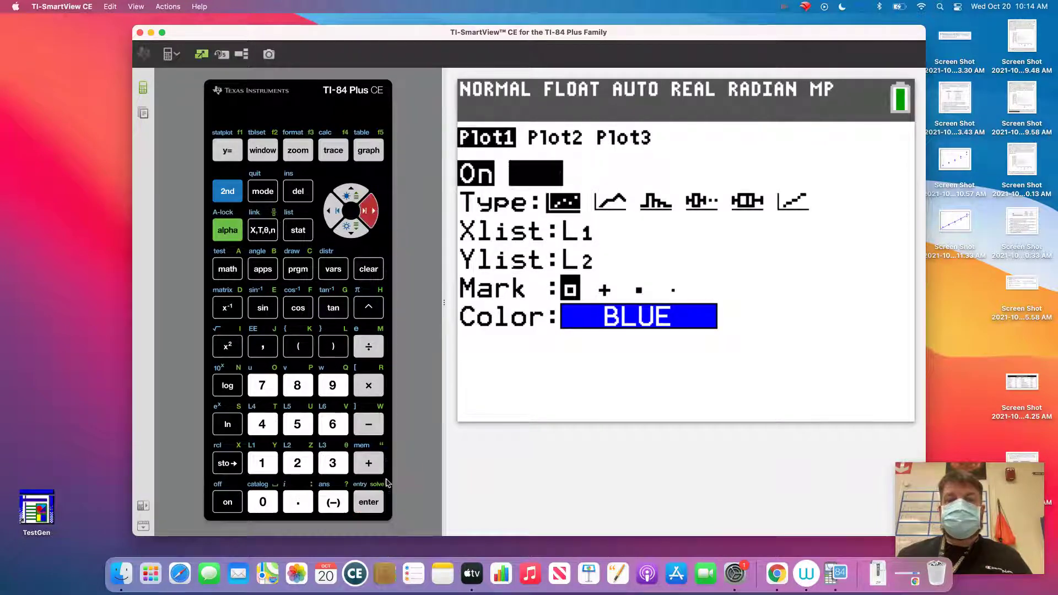
left_click(375, 503)
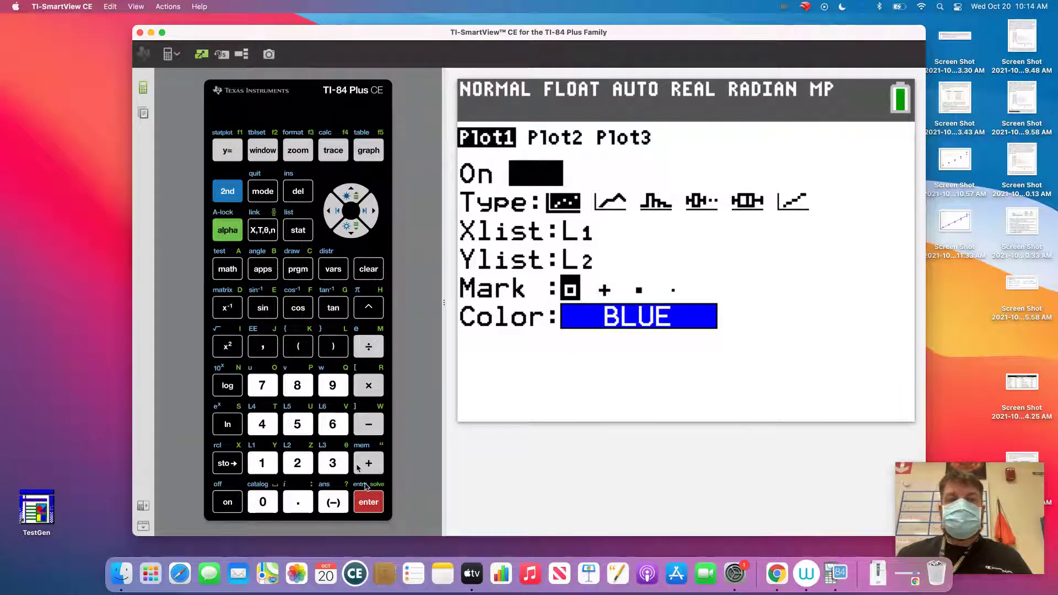
Step: Set Plot2's Xlist to L3 with L4 as Ylist and turn the scatterplot on
left_click(227, 191)
left_click(227, 150)
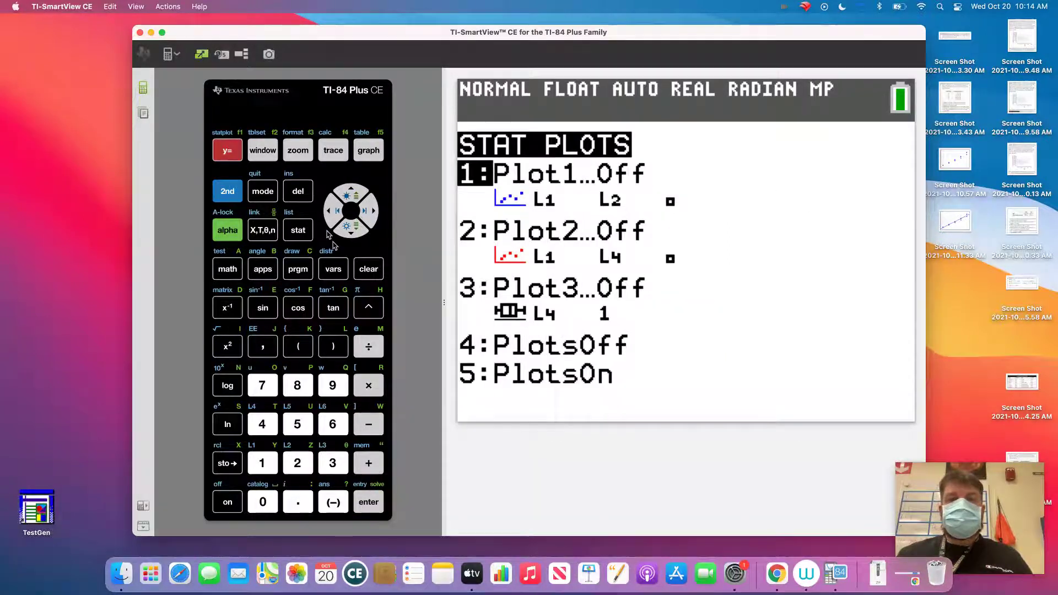
left_click(357, 235)
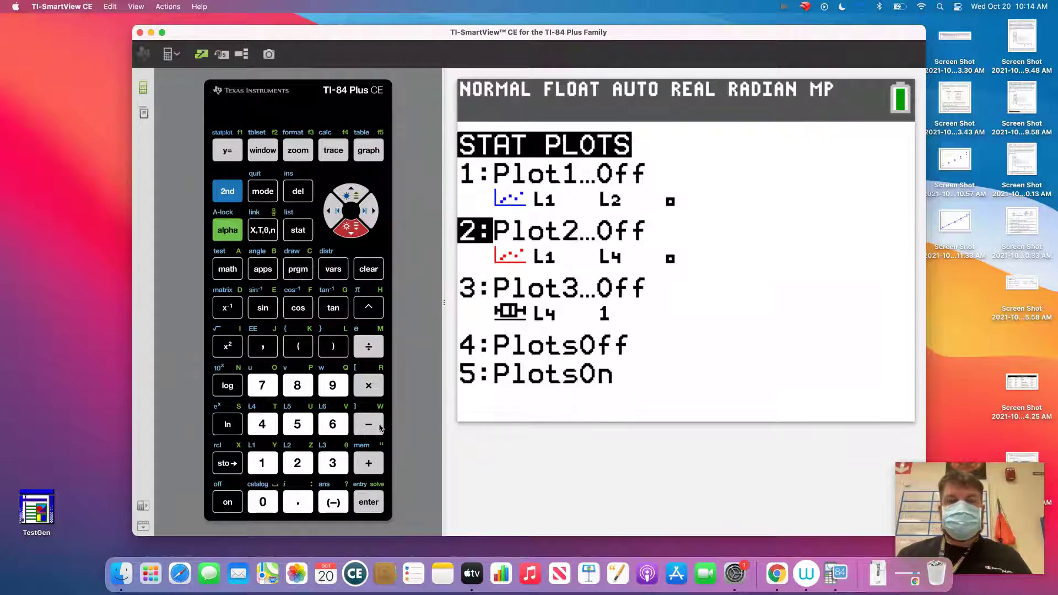
left_click(369, 502)
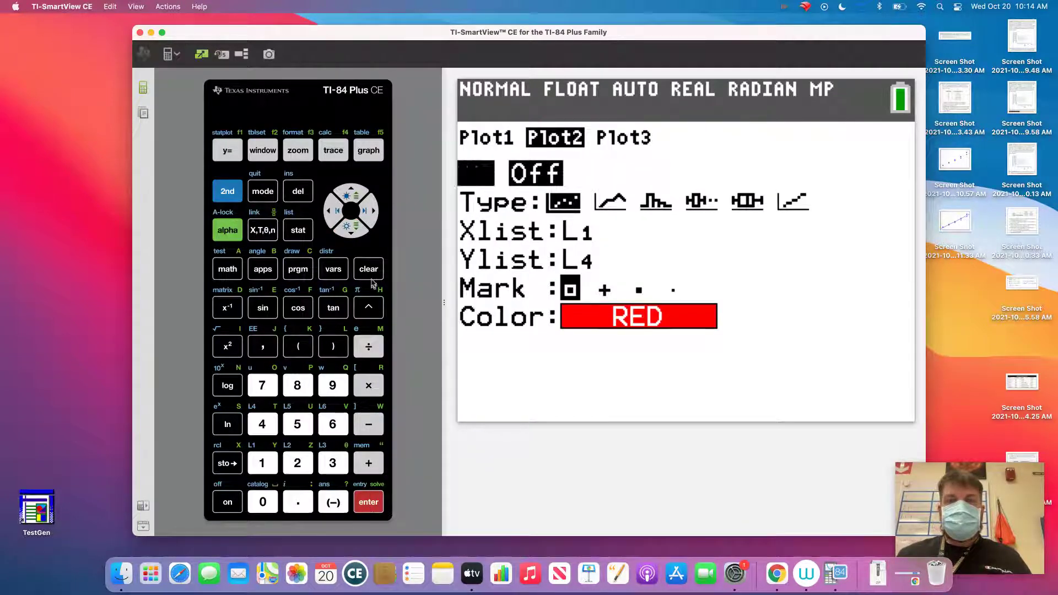
left_click(357, 227)
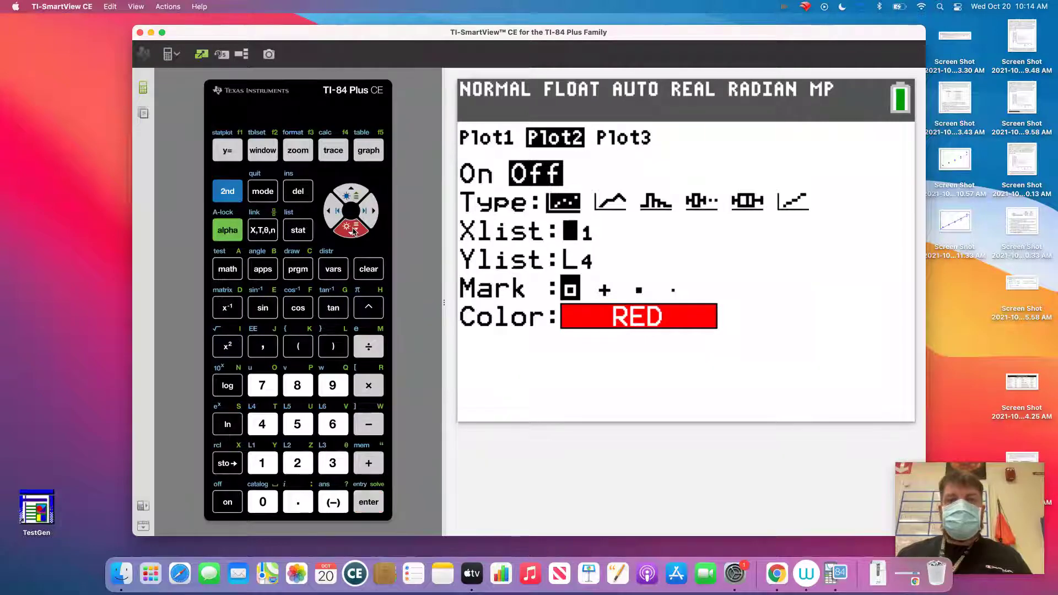
left_click(228, 191)
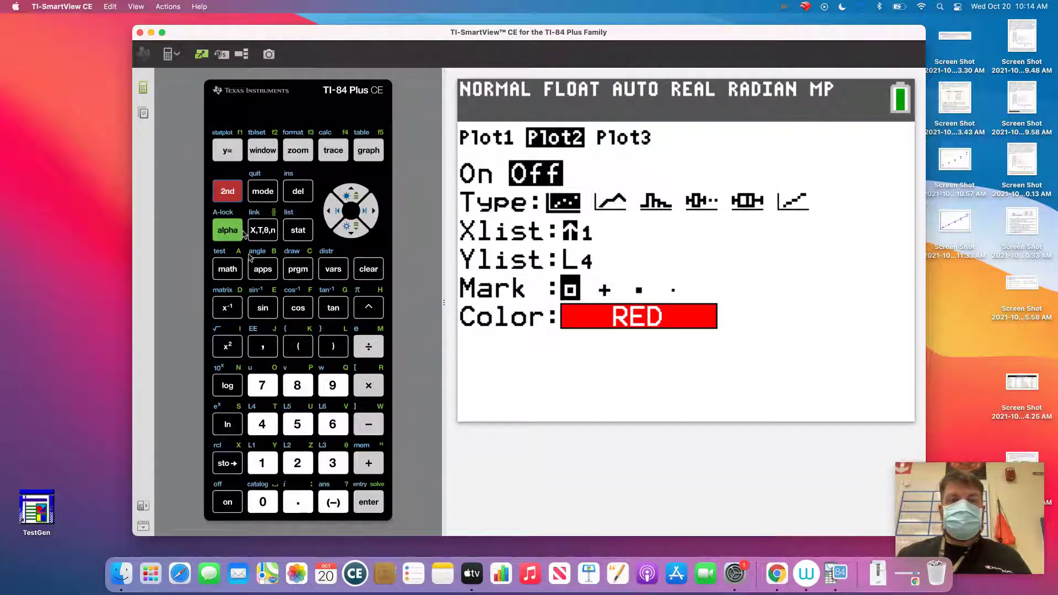
left_click(329, 468)
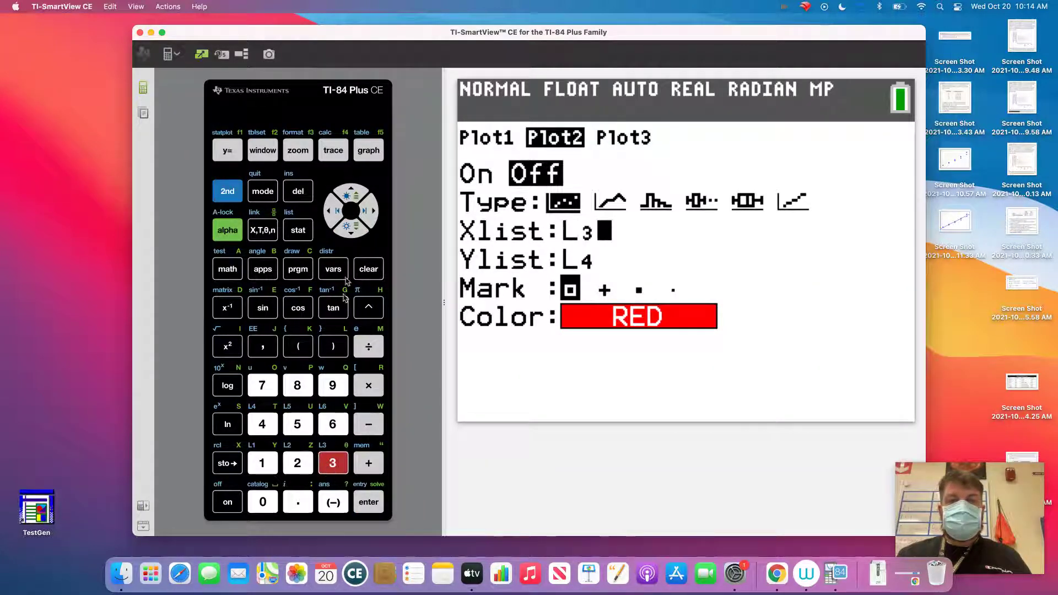
left_click(352, 196)
left_click(353, 195)
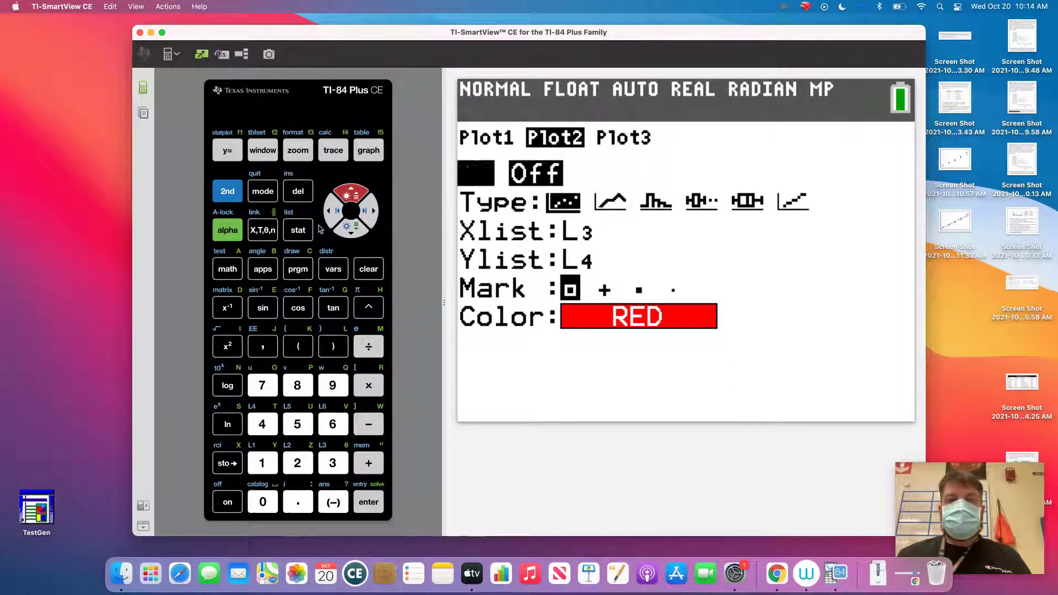
left_click(331, 211)
left_click(381, 495)
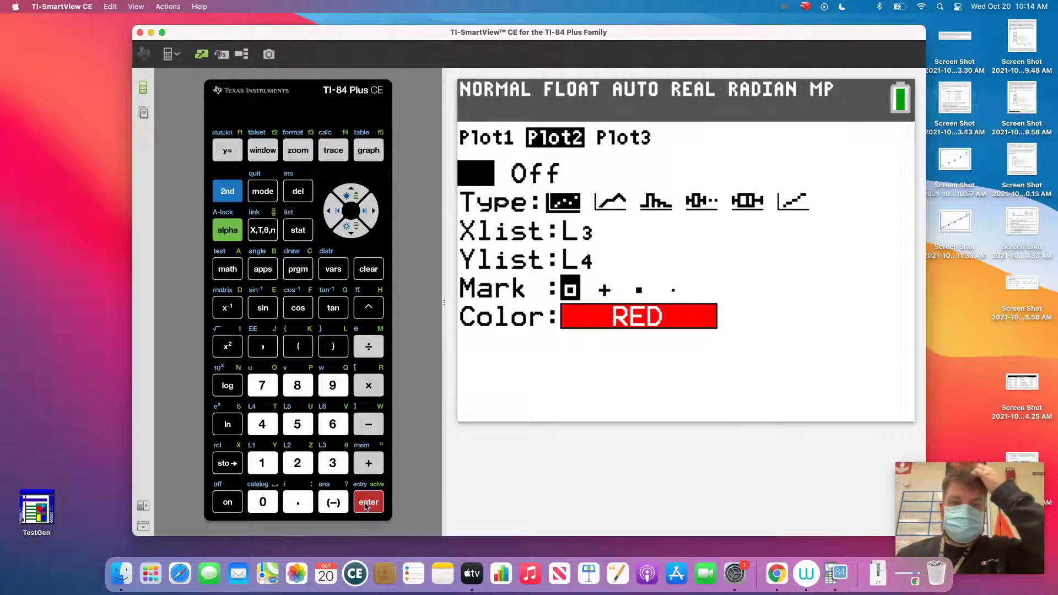
Step: Graph the residual plot with ZoomStat and capture the graph area as a screenshot
left_click(297, 151)
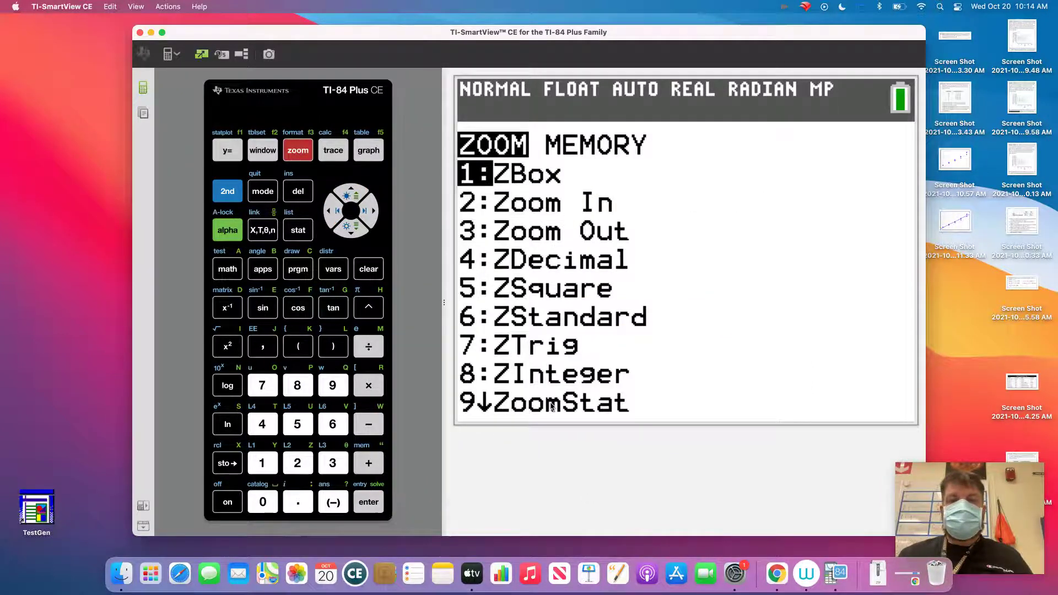
left_click(336, 388)
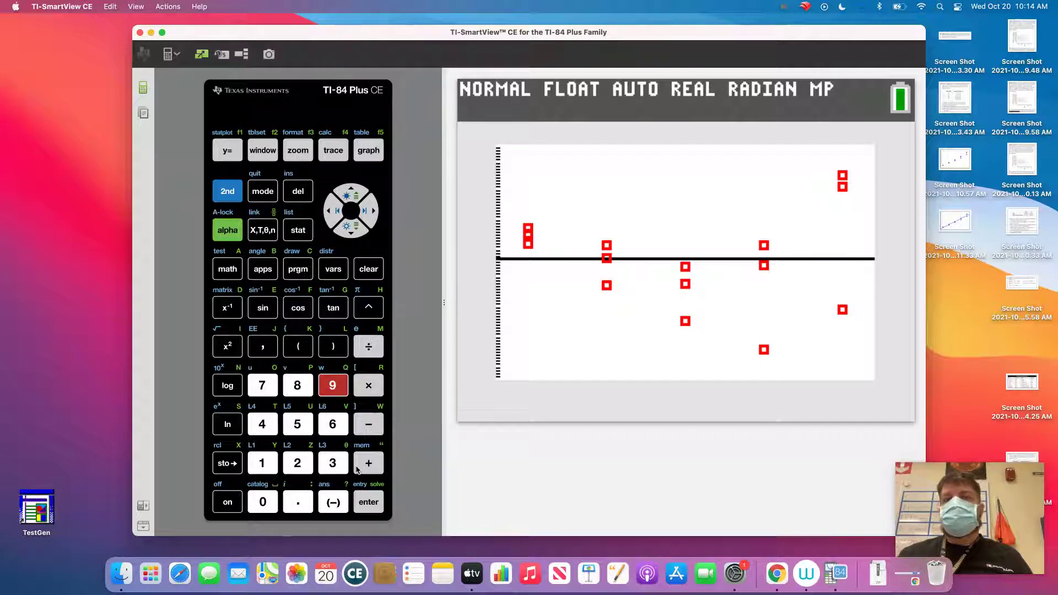
key("super+shift+4")
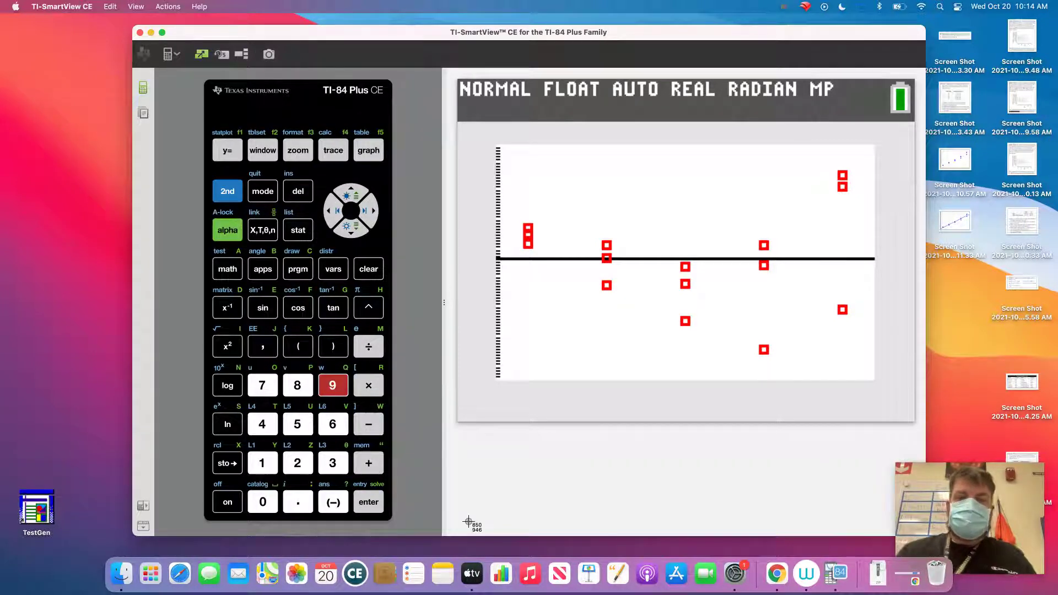
left_click_drag(483, 138, 877, 386)
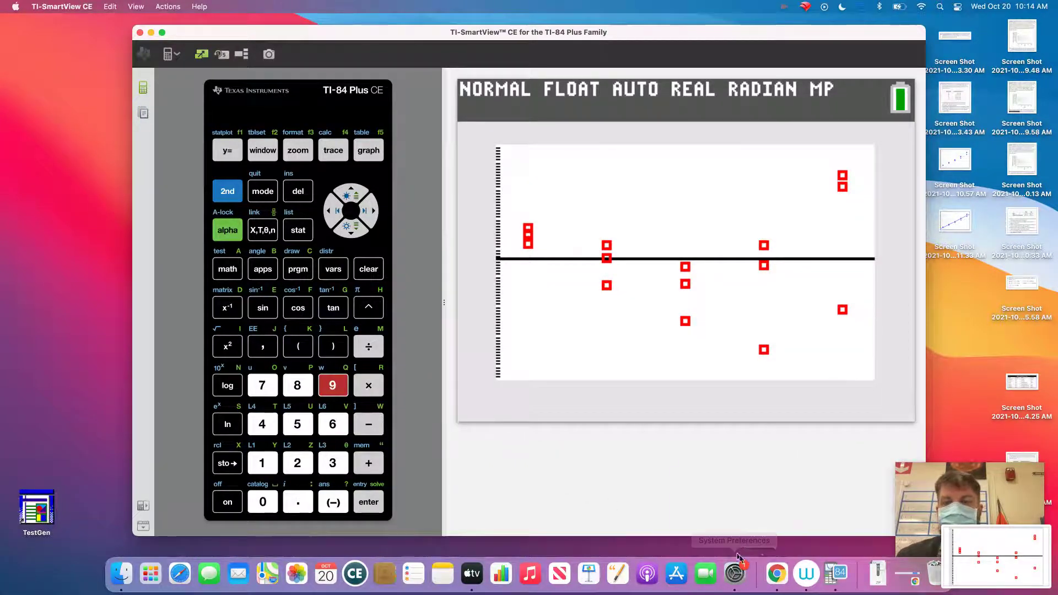
left_click(992, 576)
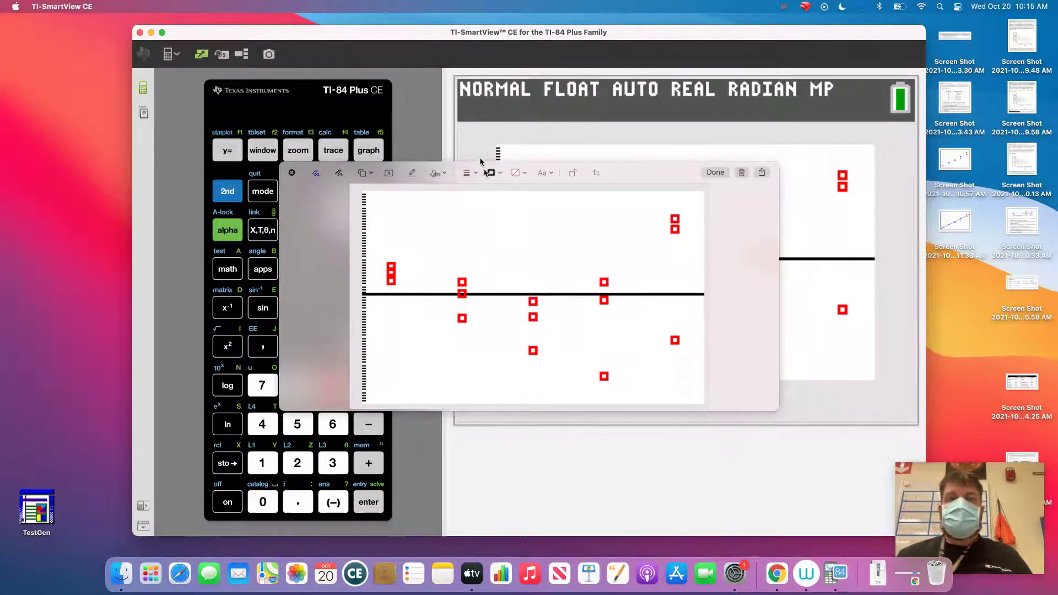
Step: Switch to Jamboard, paste the residual plot screenshot, and shrink it to sit beside the blue scatterplot
left_click(776, 570)
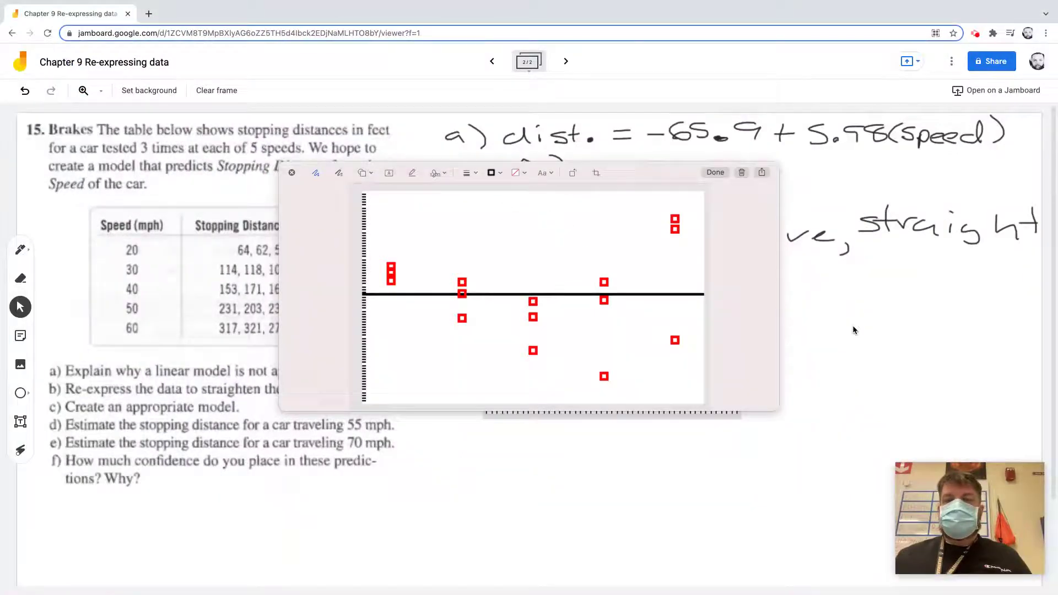
left_click(291, 172)
left_click(573, 471)
key("super+v")
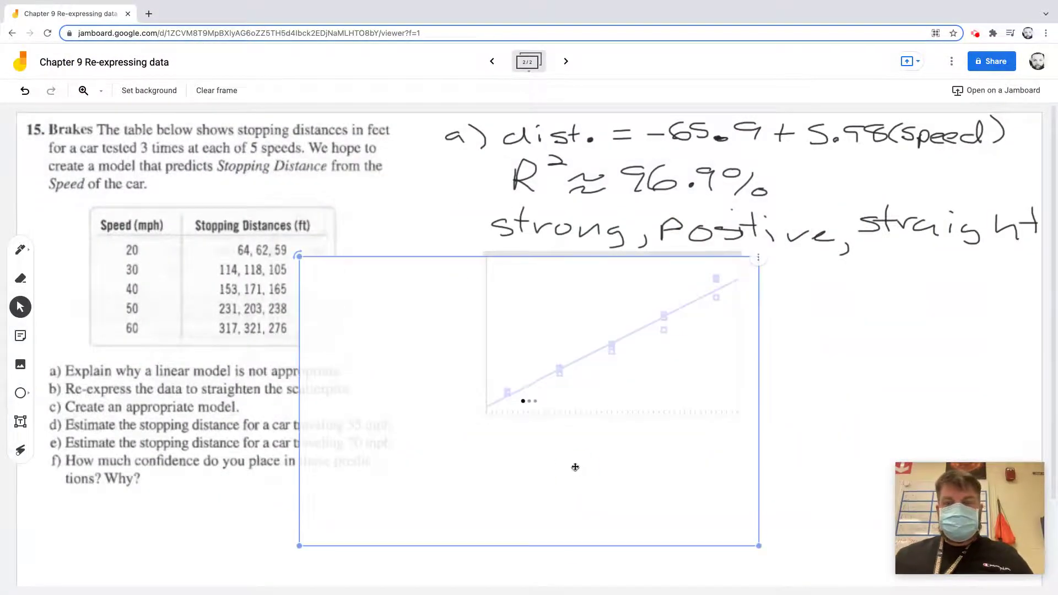
left_click_drag(759, 545, 542, 411)
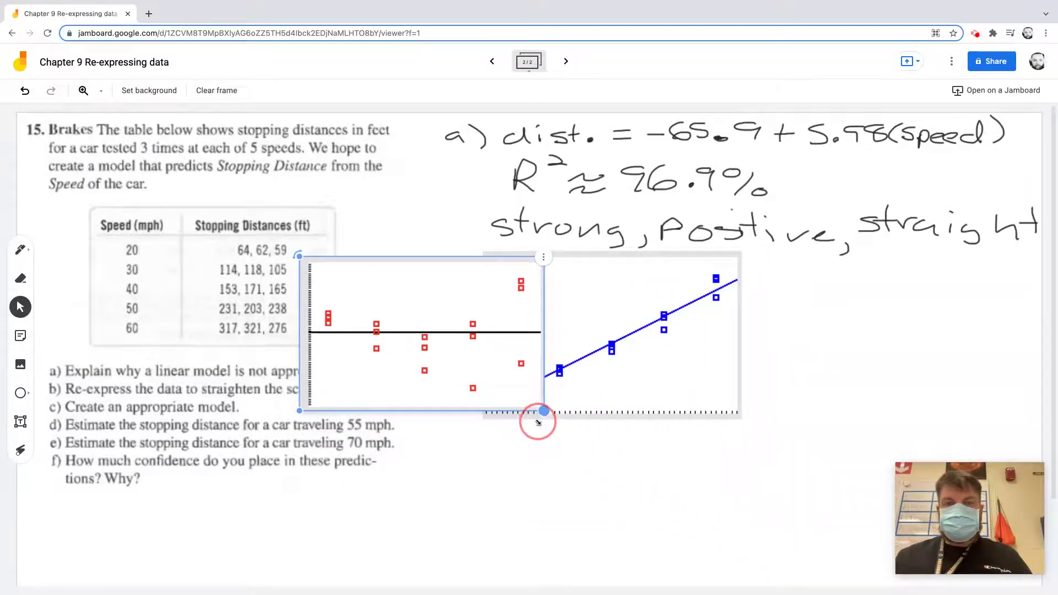
left_click_drag(475, 329, 955, 332)
left_click(859, 468)
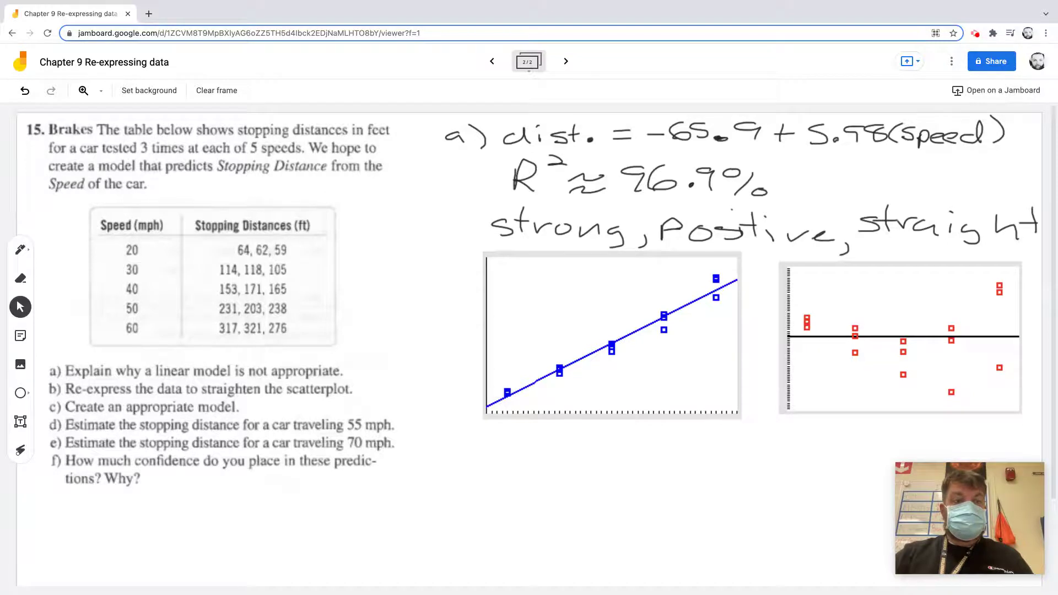
Step: Handwrite the label "Residual plot" in red below the residual plot image
left_click(20, 250)
left_click(20, 250)
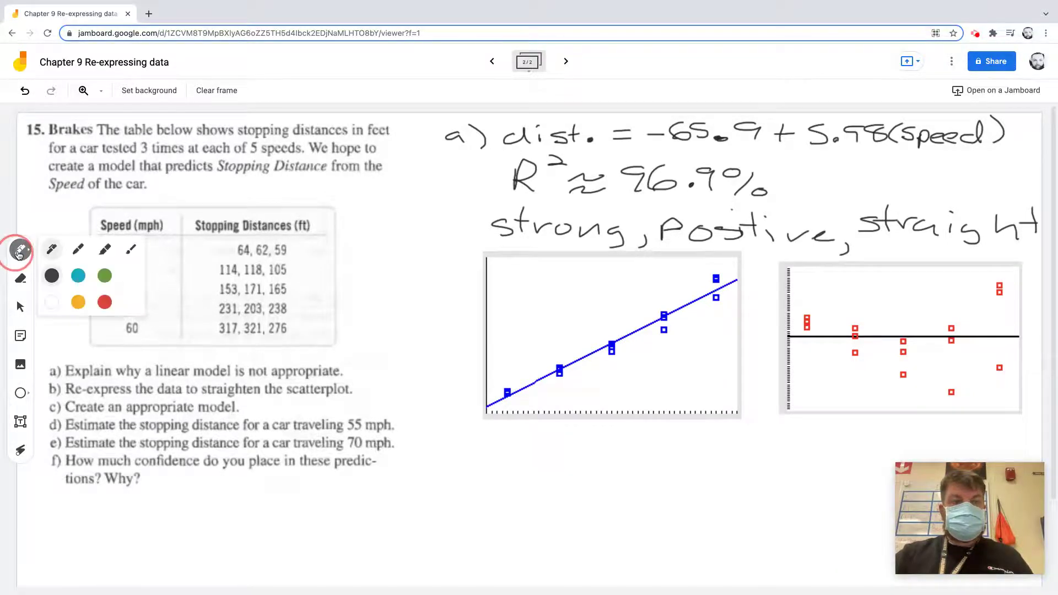
left_click(105, 302)
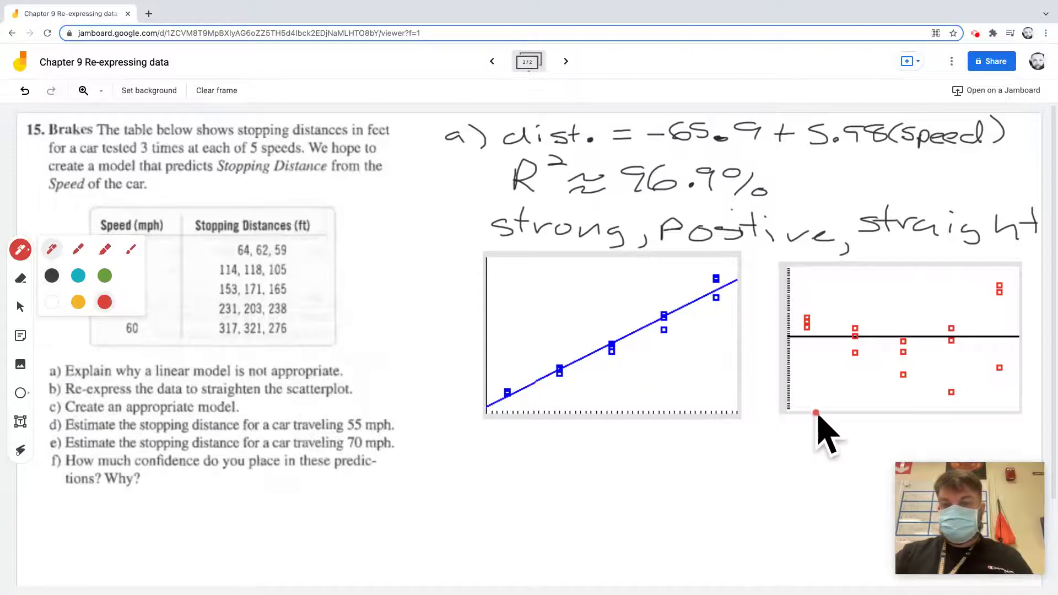
mouse_move(822, 441)
left_mouse_down()
mouse_move(908, 427)
mouse_move(915, 440)
mouse_move(985, 445)
mouse_move(987, 427)
mouse_move(985, 436)
mouse_move(1032, 422)
left_mouse_up()
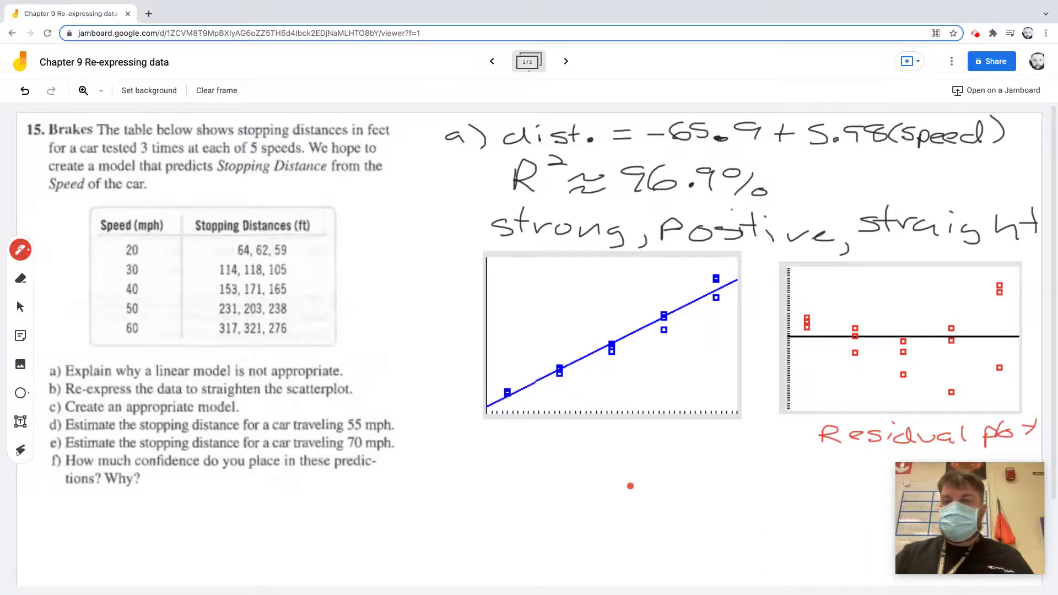
Step: Trace the curved pattern across the residual plot's points with the laser pointer
left_click(19, 451)
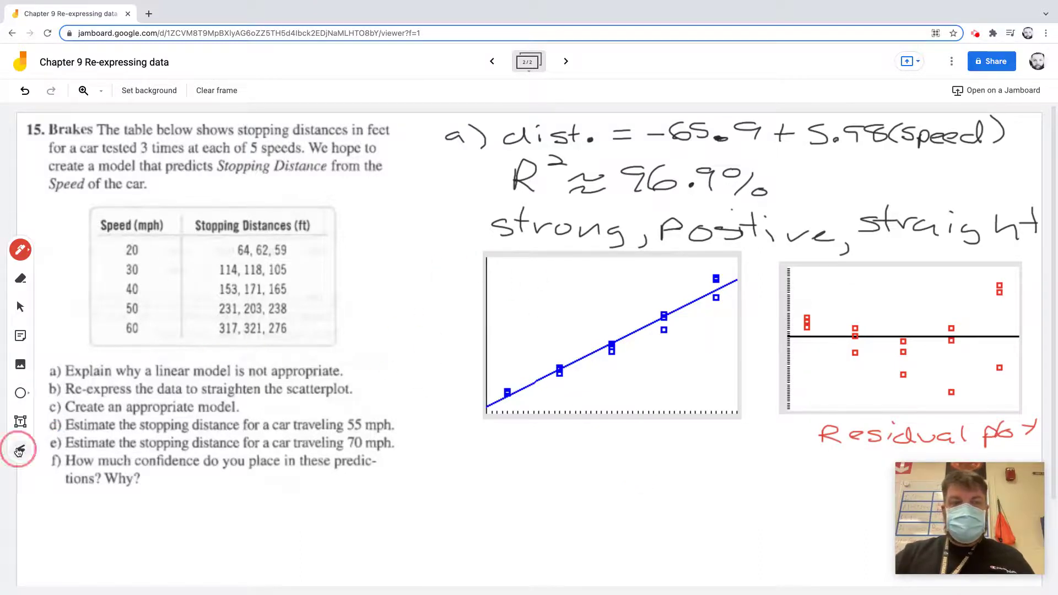
mouse_move(798, 317)
left_mouse_down()
mouse_move(910, 347)
mouse_move(983, 347)
mouse_move(1056, 318)
left_mouse_up()
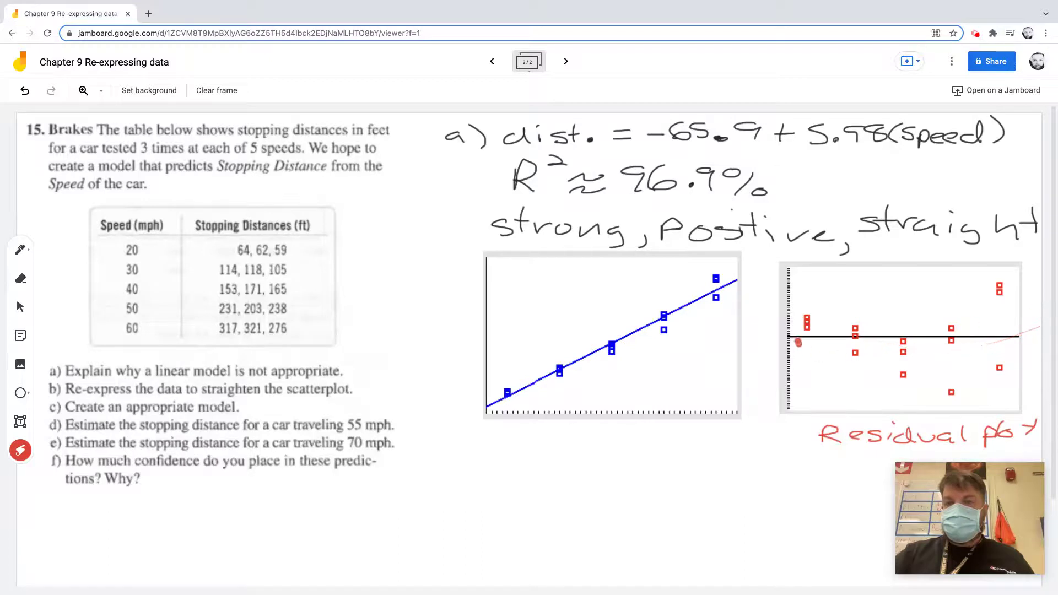
mouse_move(807, 329)
left_mouse_down()
mouse_move(890, 346)
mouse_move(973, 345)
mouse_move(1026, 322)
left_mouse_up()
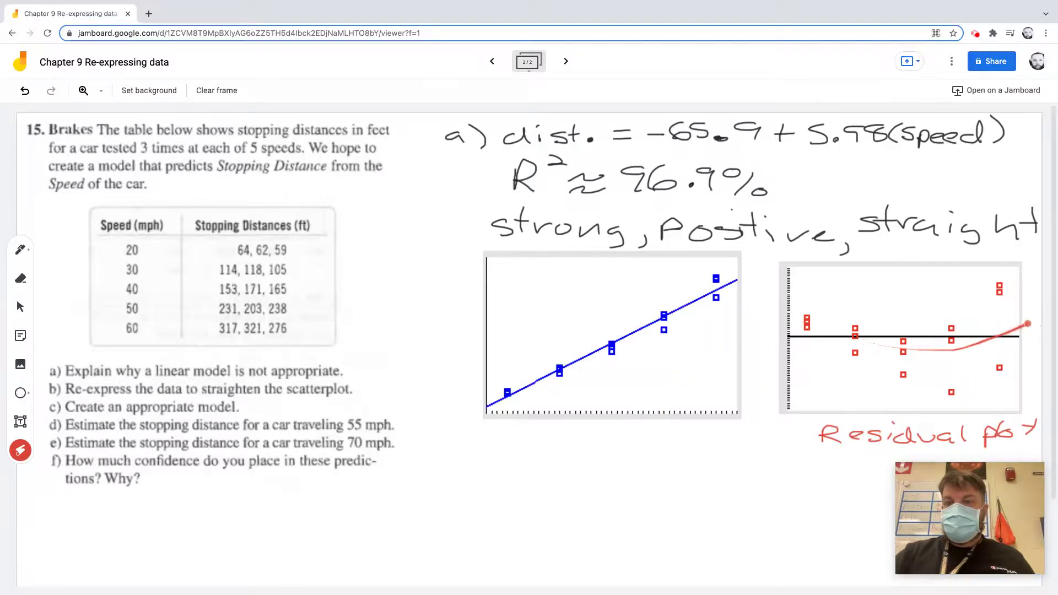
mouse_move(806, 324)
left_mouse_down()
mouse_move(946, 358)
mouse_move(1015, 321)
left_mouse_up()
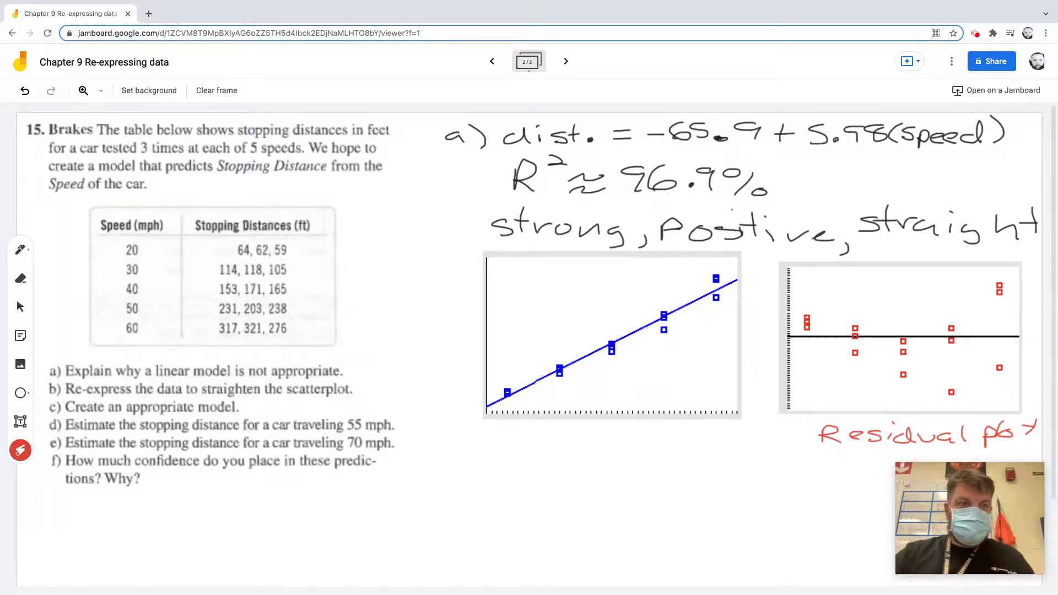
Step: Handwrite "R.P. is not, linear is not approp." in red with the pen below the blue scatterplot
left_click(20, 250)
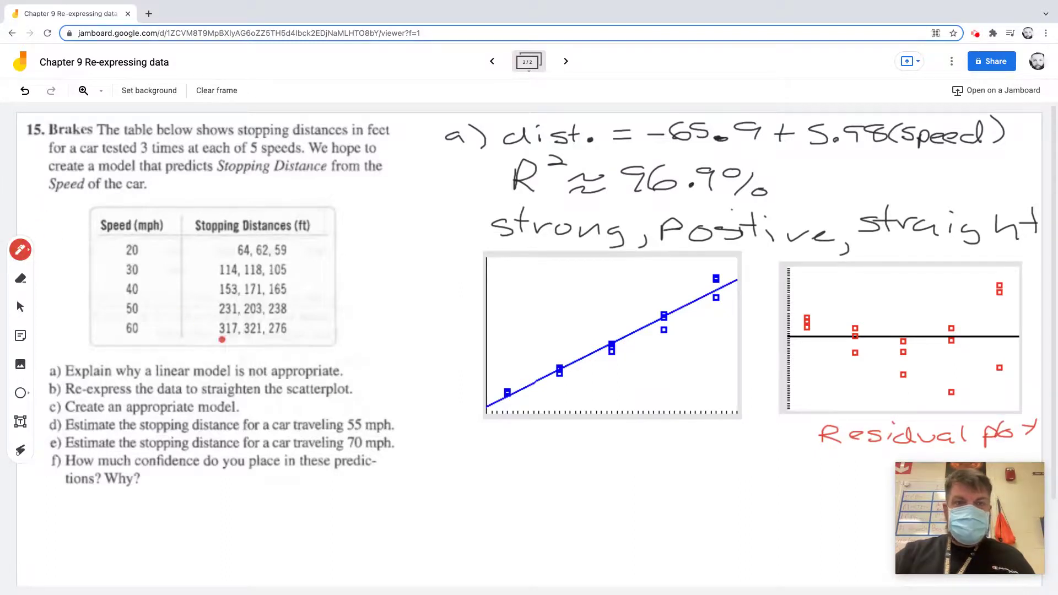
mouse_move(455, 482)
left_mouse_down()
mouse_move(456, 458)
mouse_move(471, 483)
mouse_move(506, 472)
mouse_move(610, 485)
mouse_move(630, 470)
left_mouse_up()
left_click(517, 480)
left_click(552, 458)
left_click_drag(651, 456, 656, 483)
mouse_move(640, 469)
left_mouse_down()
mouse_move(661, 468)
mouse_move(666, 490)
left_mouse_up()
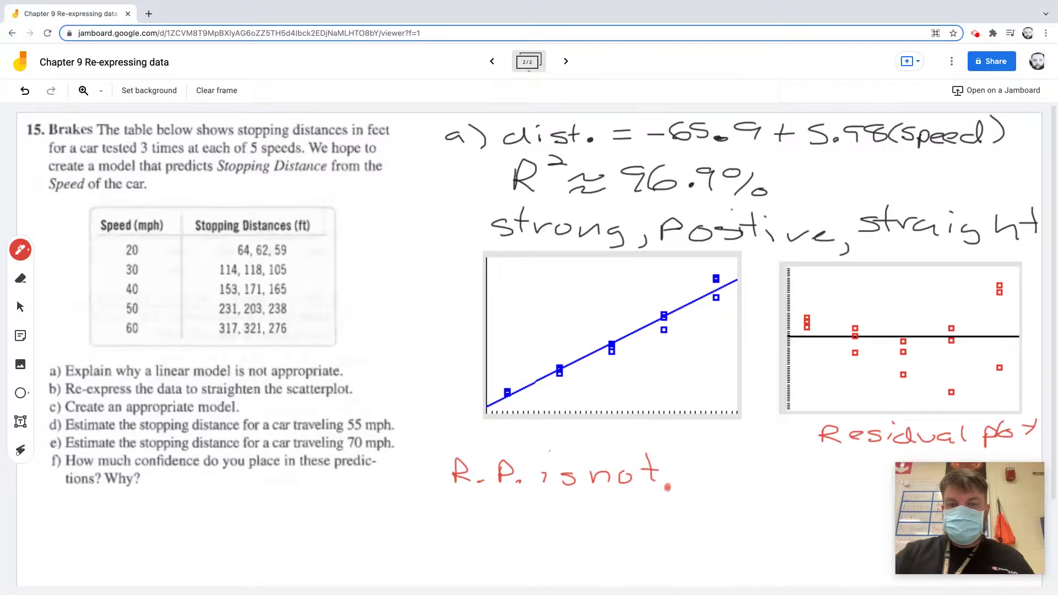
mouse_move(454, 504)
left_mouse_down()
mouse_move(497, 514)
mouse_move(561, 505)
mouse_move(590, 516)
mouse_move(586, 498)
mouse_move(622, 516)
mouse_move(660, 513)
mouse_move(678, 498)
mouse_move(677, 511)
mouse_move(668, 506)
mouse_move(722, 508)
mouse_move(729, 522)
mouse_move(729, 500)
mouse_move(760, 509)
mouse_move(760, 490)
mouse_move(778, 505)
mouse_move(767, 500)
mouse_move(768, 509)
mouse_move(808, 508)
left_mouse_up()
left_click(764, 499)
left_click(817, 507)
left_click(821, 493)
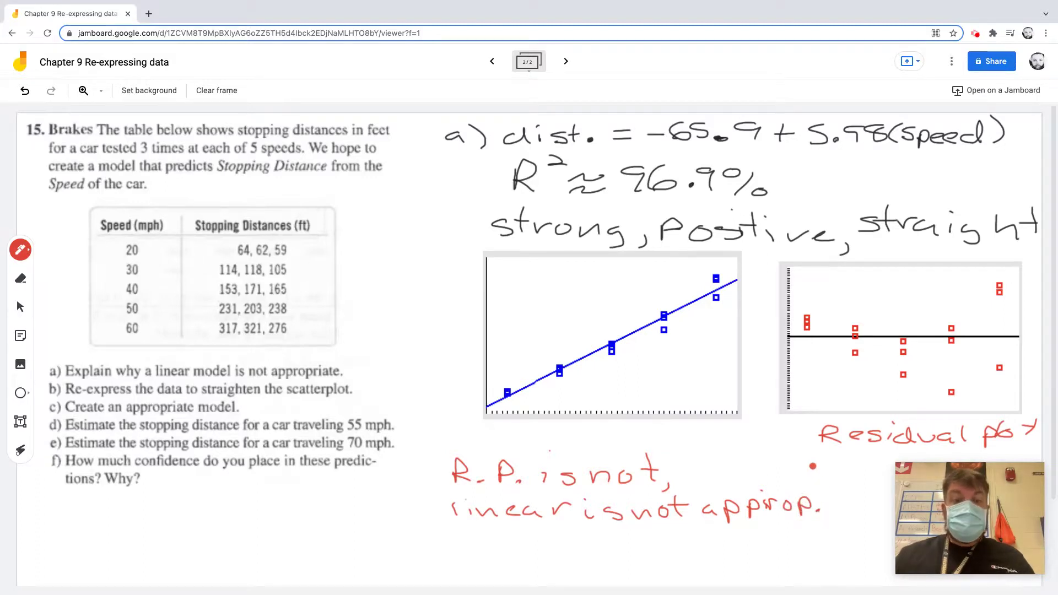
scroll(60, 367, "down", 2)
scroll(61, 367, "down", 1)
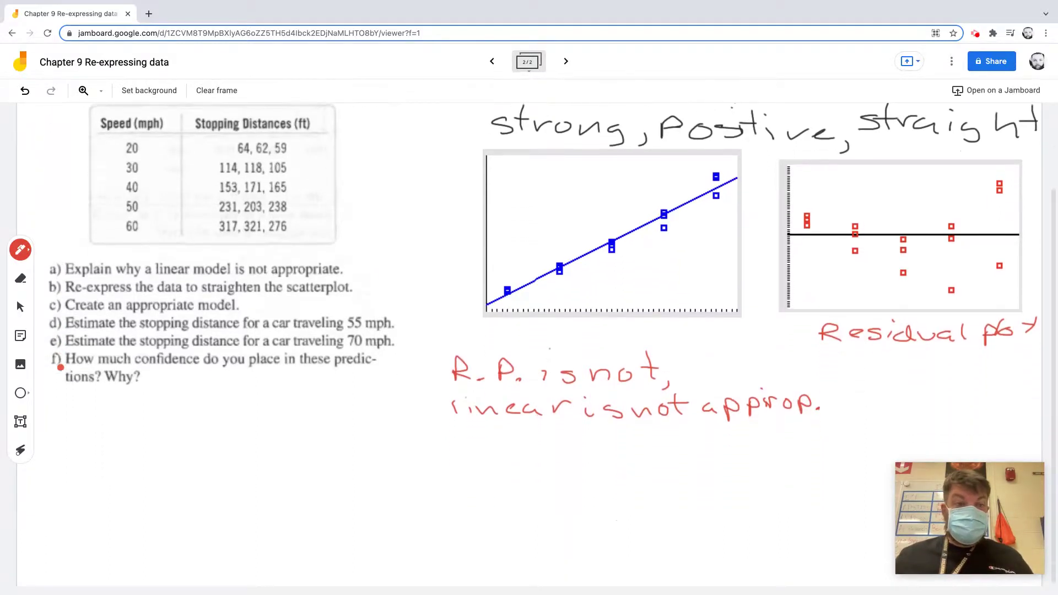